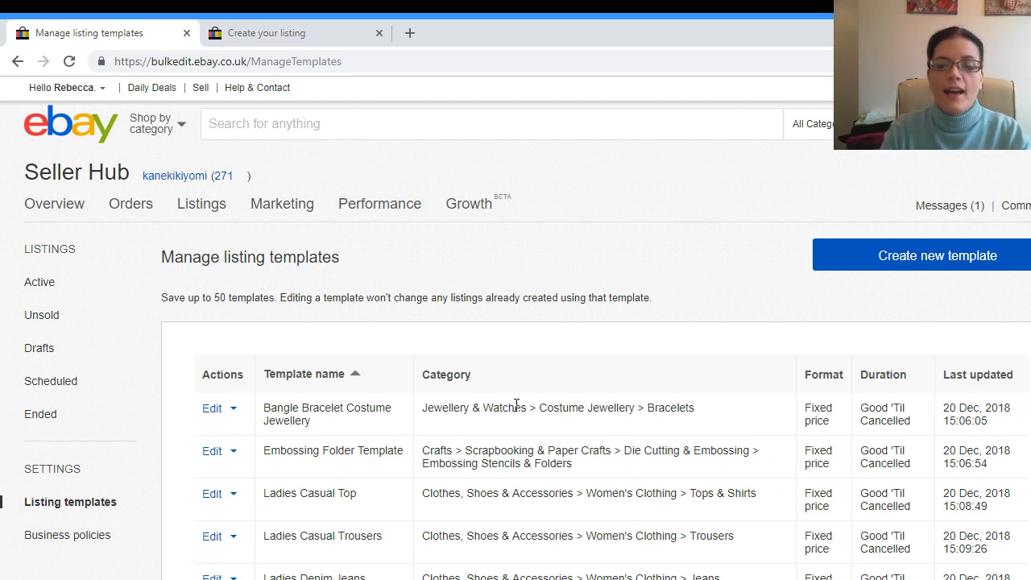
Step: Look through the saved listing templates and start creating a new template
{"action": "scroll", "coordinate": [516, 405], "scroll_direction": "down", "scroll_amount": 3}
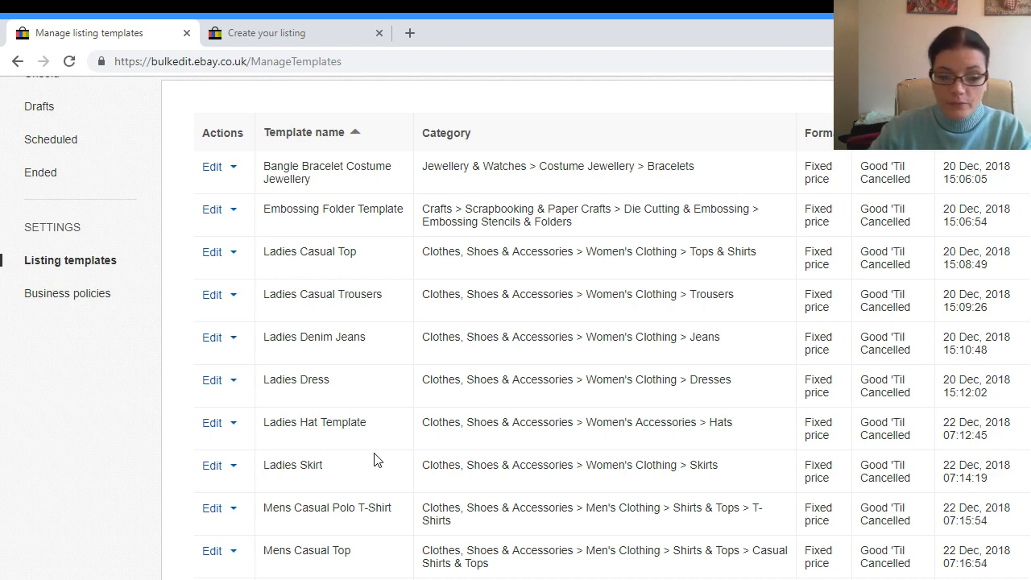
{"action": "scroll", "coordinate": [374, 459], "scroll_direction": "down", "scroll_amount": 2}
{"action": "scroll", "coordinate": [373, 459], "scroll_direction": "down", "scroll_amount": 3}
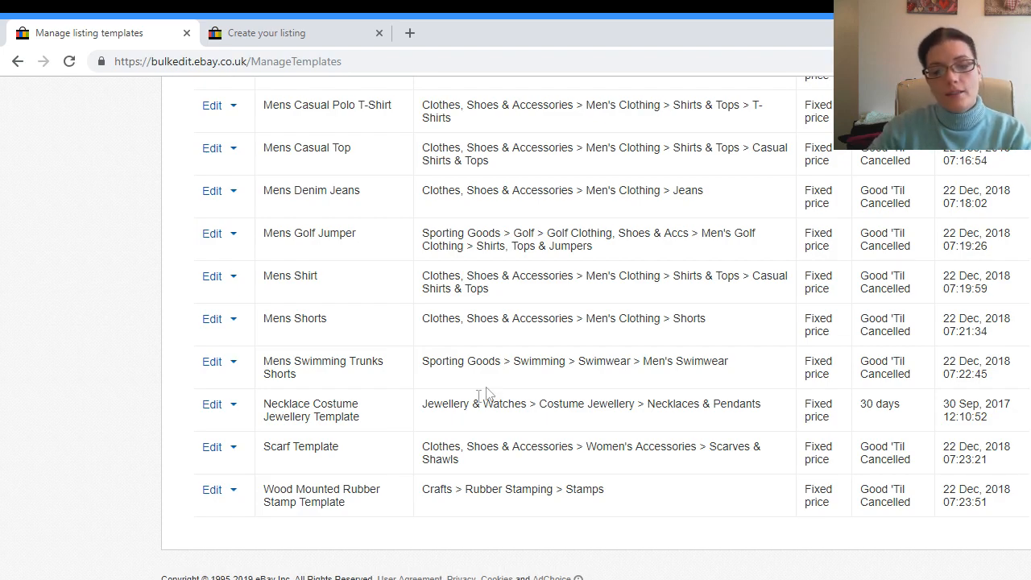
{"action": "scroll", "coordinate": [473, 398], "scroll_direction": "up", "scroll_amount": 10}
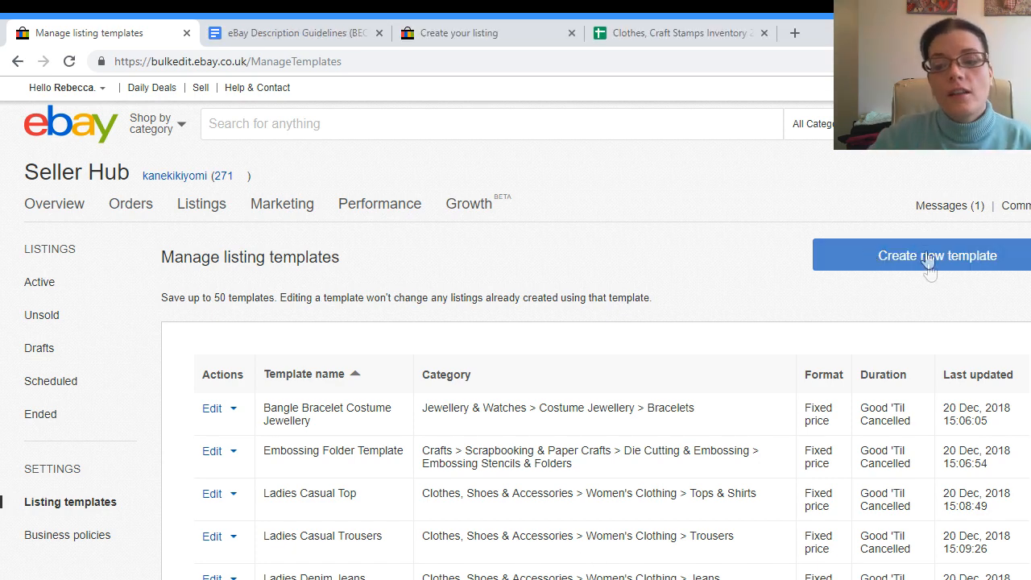
{"action": "left_click", "coordinate": [911, 260]}
{"action": "left_click", "coordinate": [913, 258]}
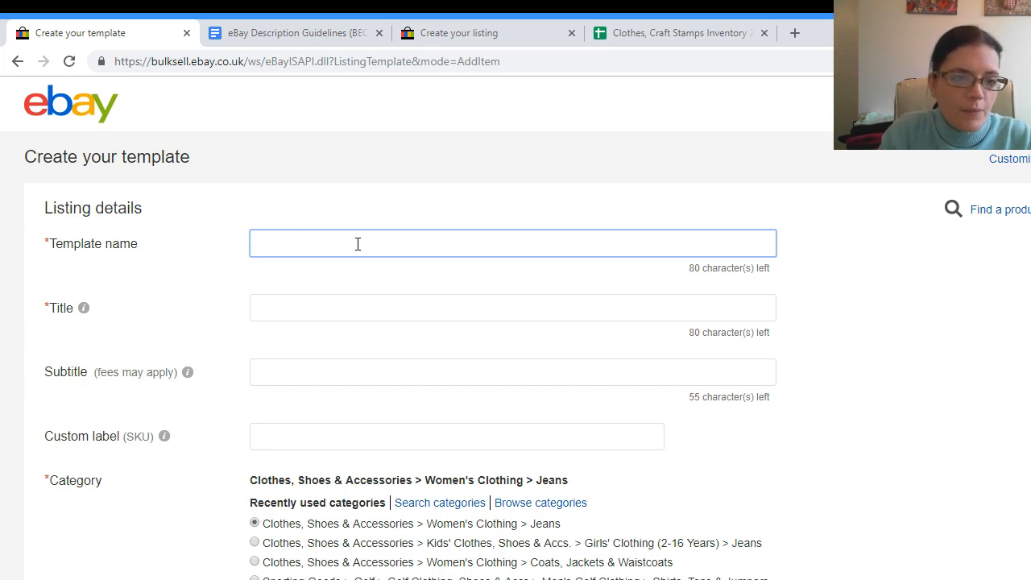
Step: Name the new template "Ladies Cardigan Template"
{"action": "type", "text": "Ladies"}
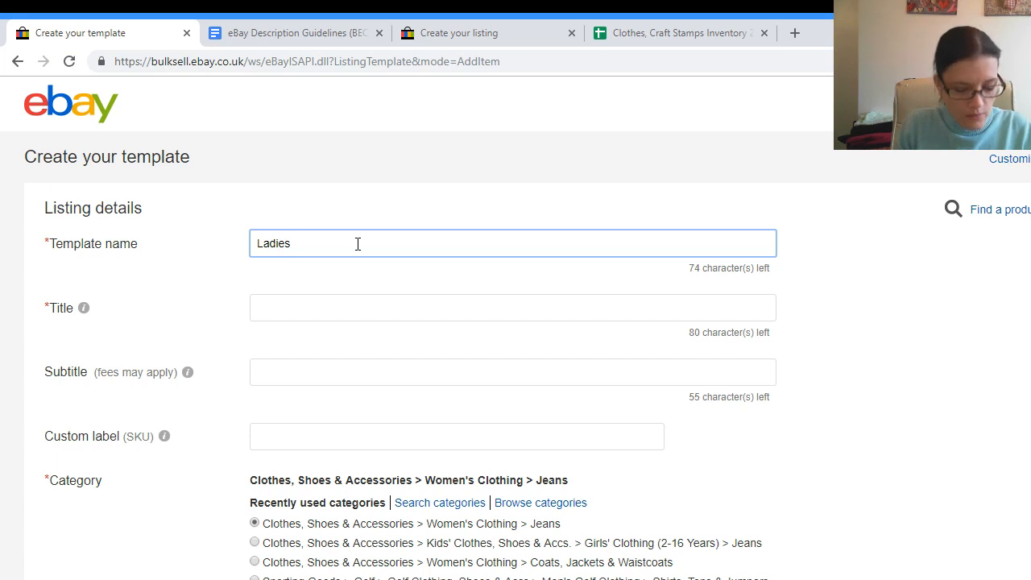
{"action": "type", "text": " Car"}
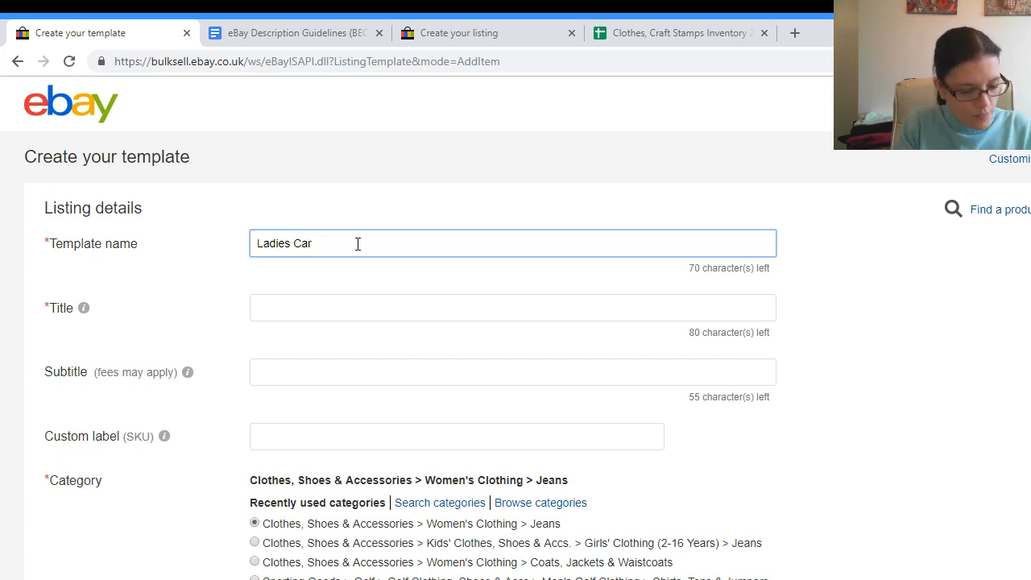
{"action": "type", "text": "digan"}
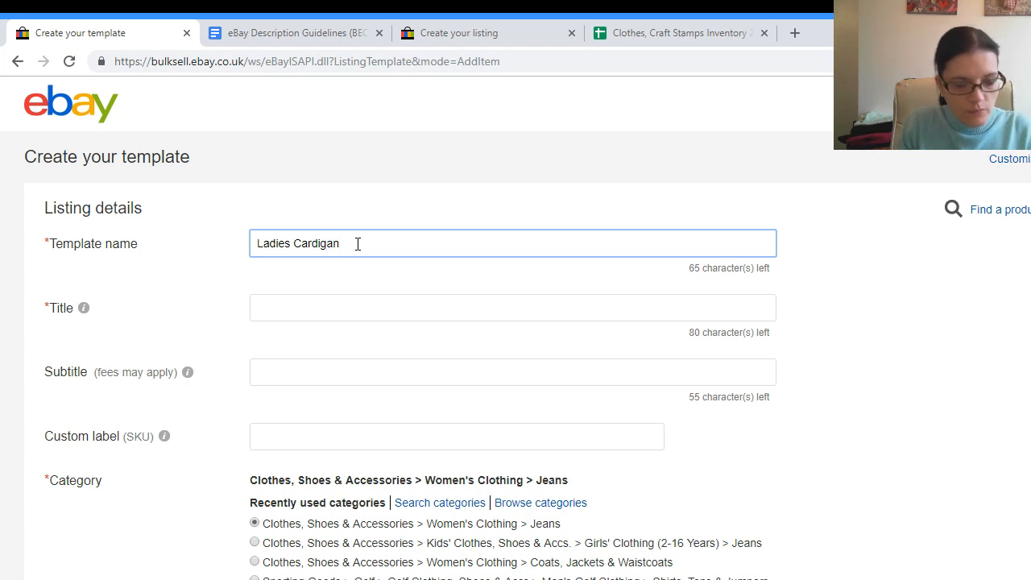
{"action": "type", "text": " Template"}
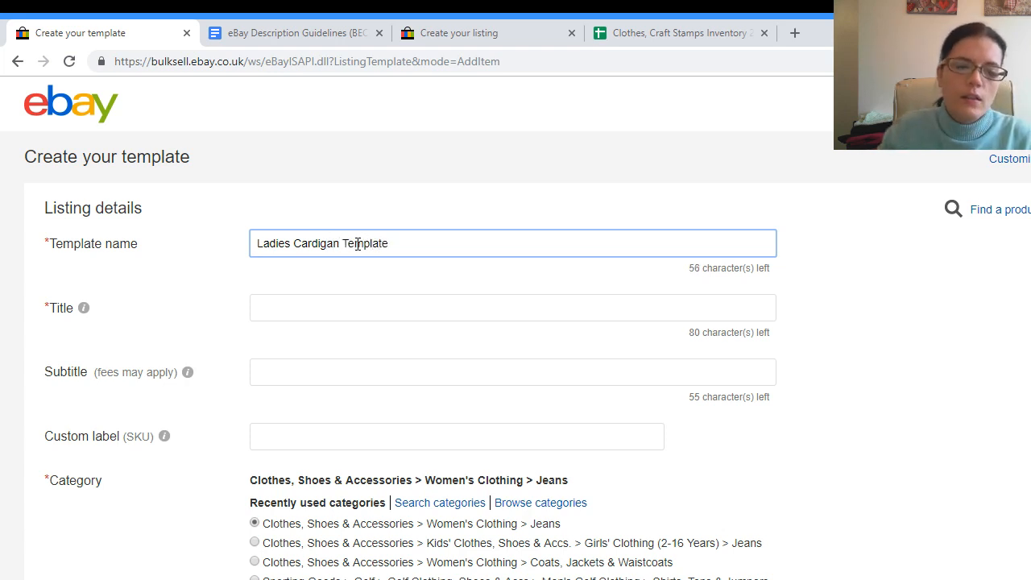
Step: Enter "(Brand) Ladies (Colour) (Pattern/Style) Cardigan" as the beginning of the template's listing title
{"action": "left_click", "coordinate": [350, 305]}
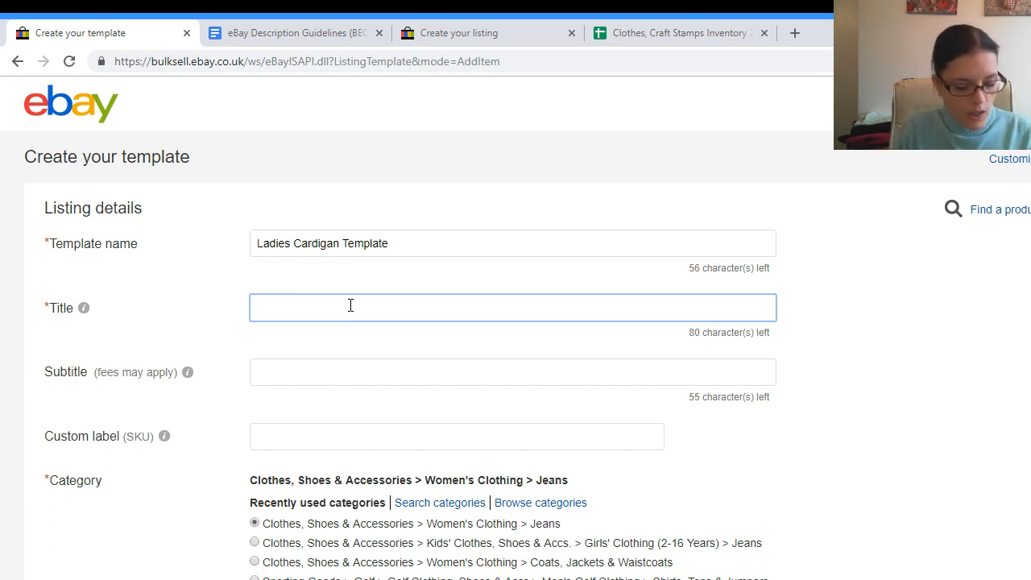
{"action": "type", "text": "(Br"}
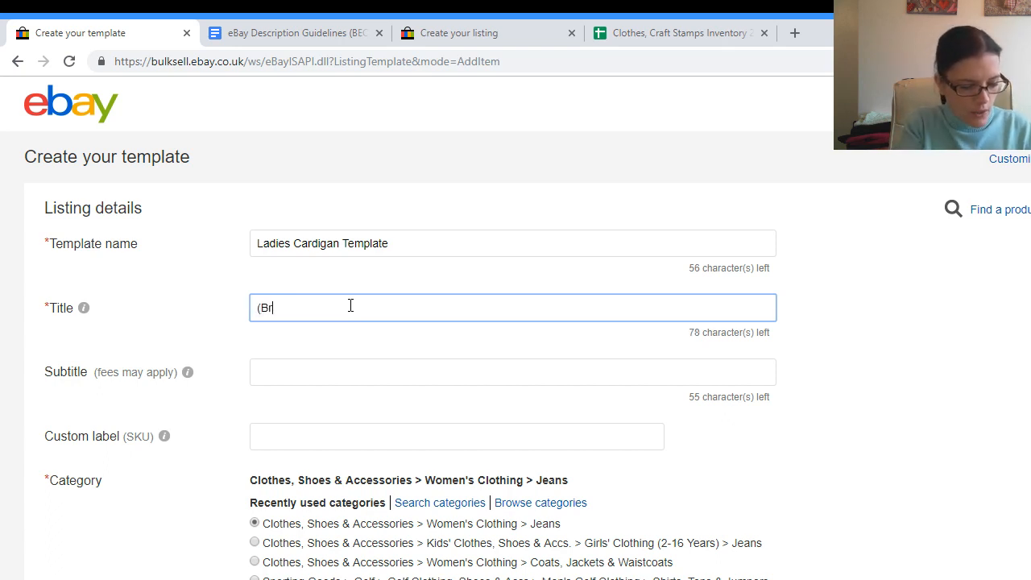
{"action": "type", "text": "and) Ladies"}
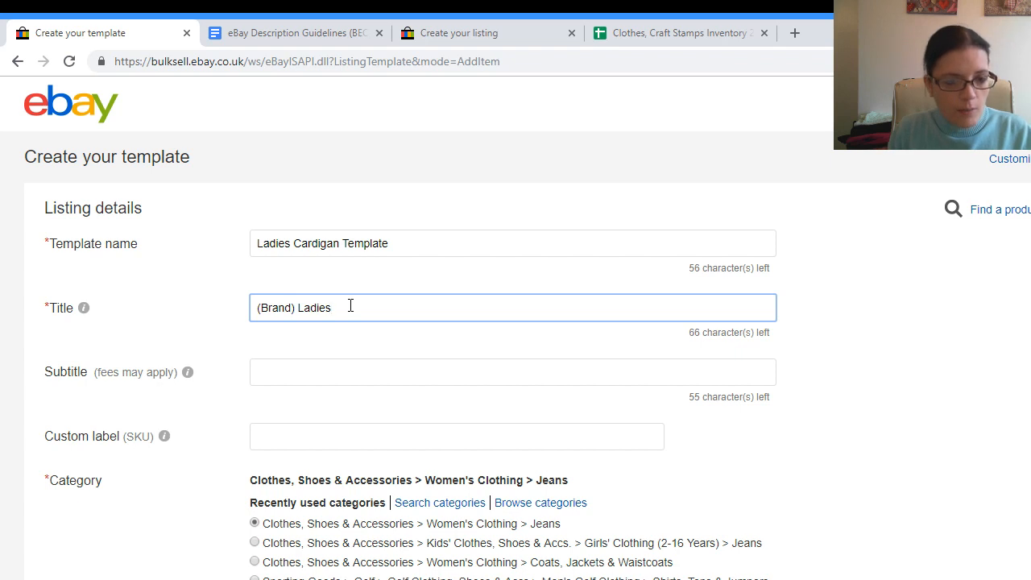
{"action": "type", "text": "(Colour) P"}
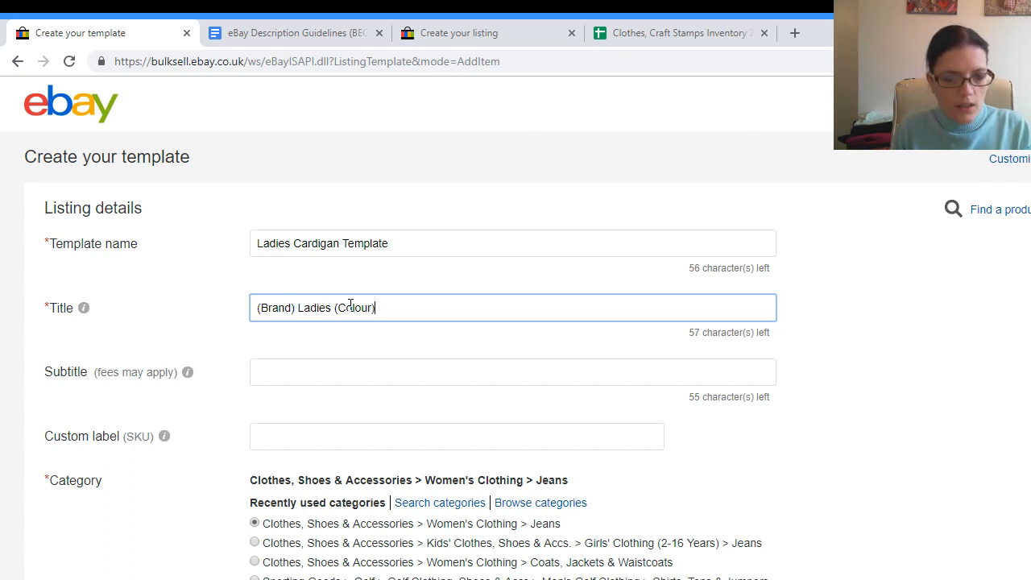
{"action": "key", "text": "BackSpace"}
{"action": "type", "text": "(Pa"}
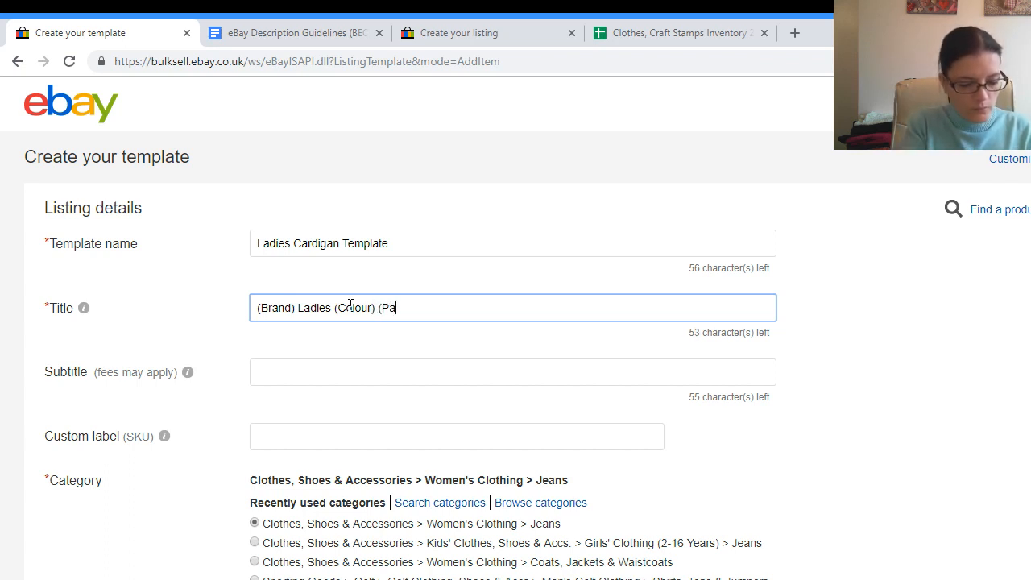
{"action": "type", "text": "ttern/"}
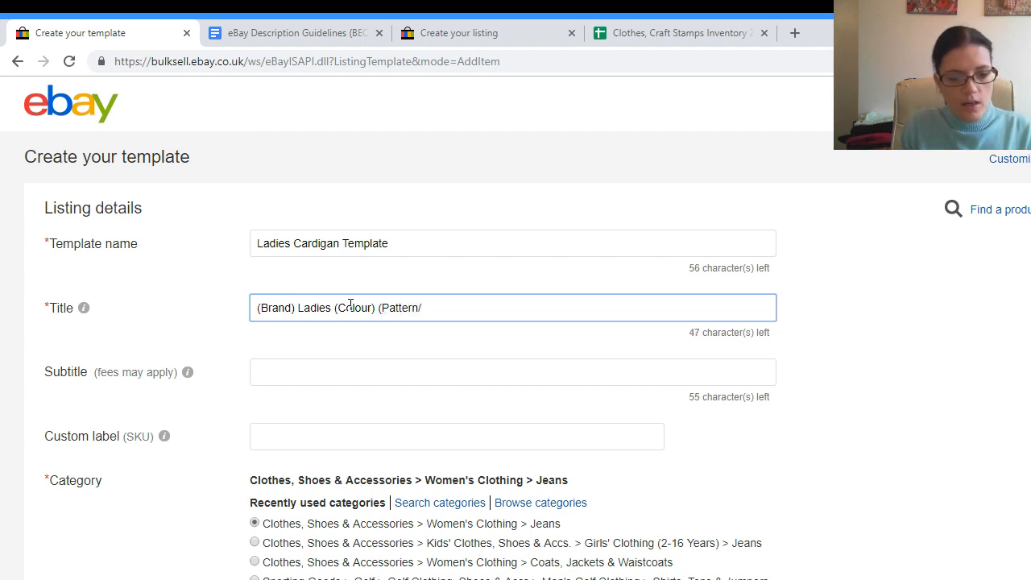
{"action": "type", "text": "Style)"}
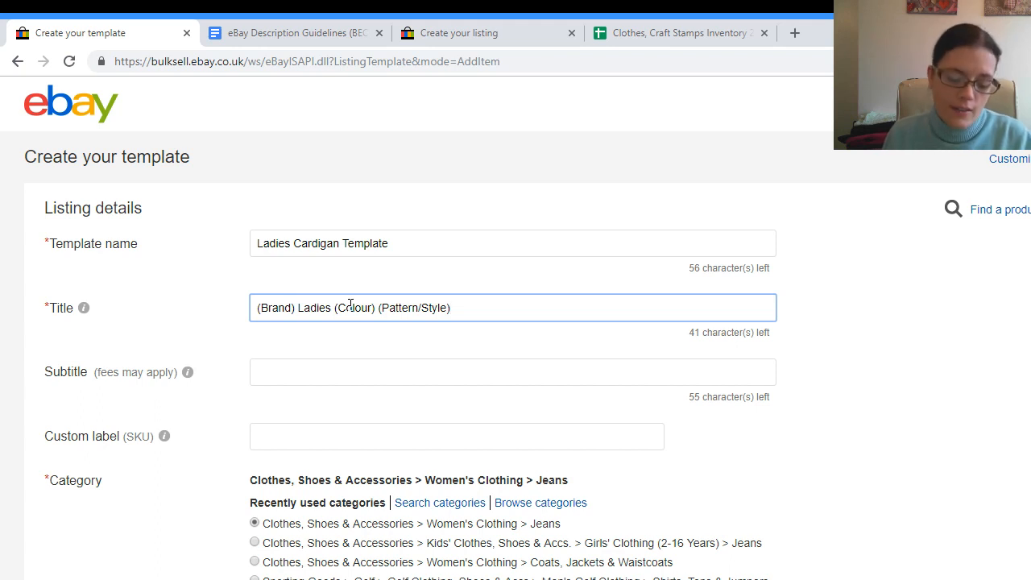
{"action": "key", "text": "BackSpace"}
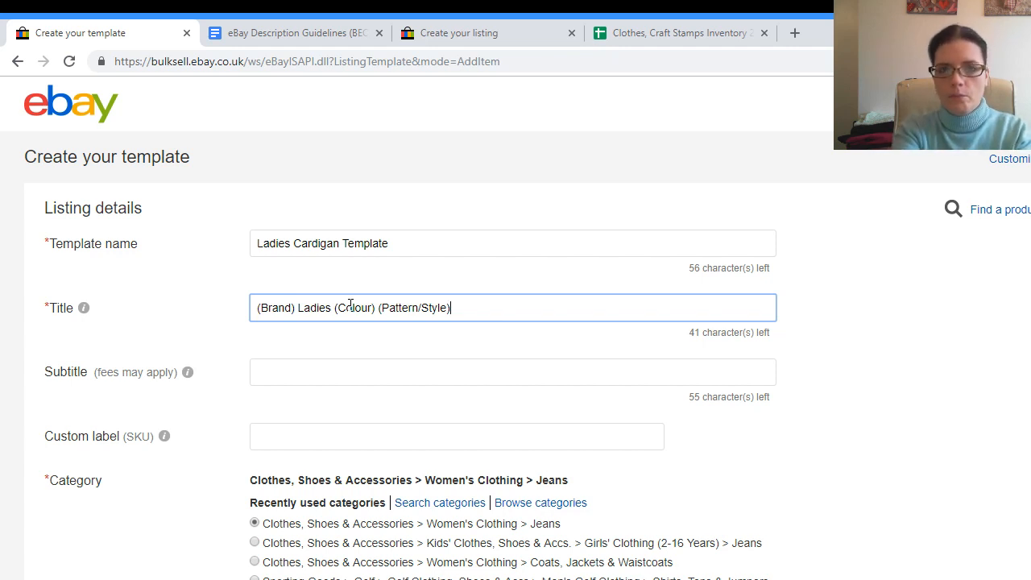
{"action": "type", "text": "Card"}
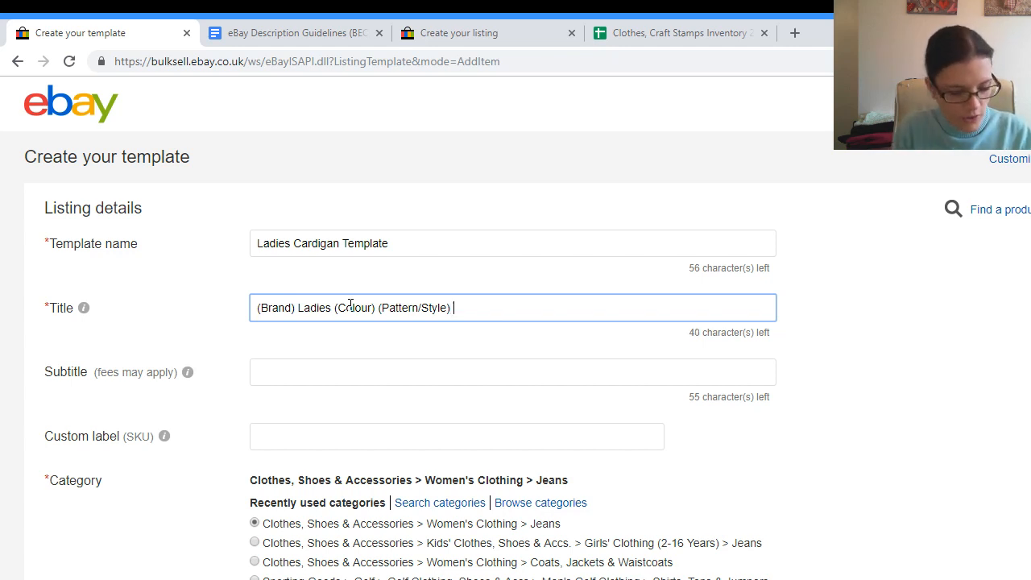
{"action": "type", "text": "igan"}
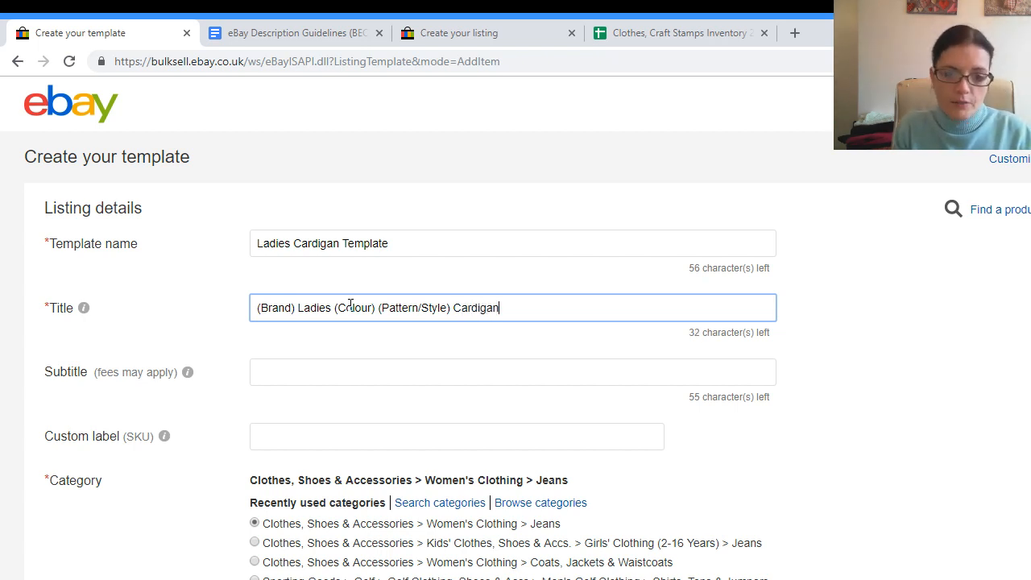
Step: Add the placeholder "(Material)" after "Cardigan" in the listing title, correcting any misspelling
{"action": "type", "text": " ("}
{"action": "type", "text": "mater"}
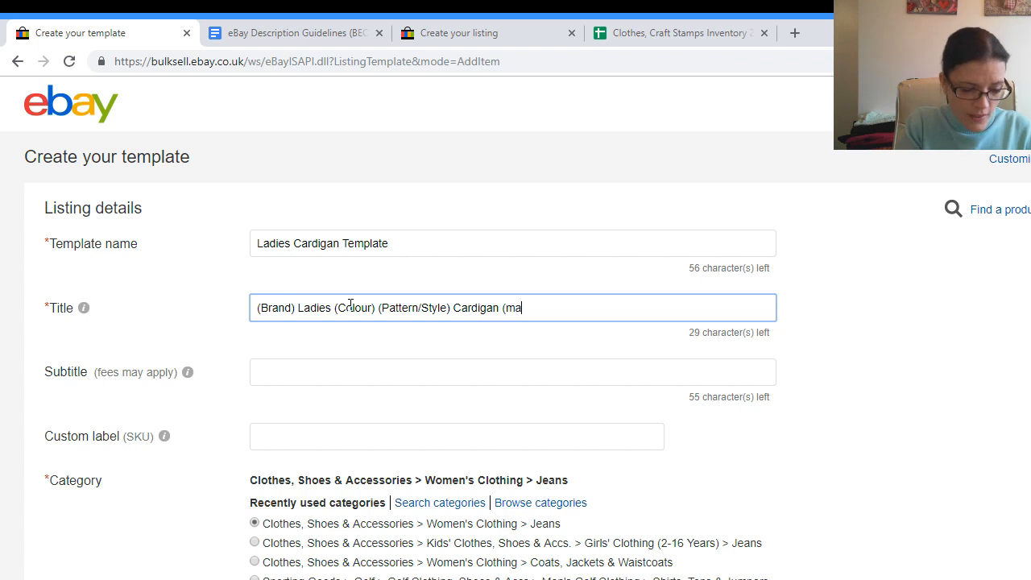
{"action": "key", "text": "BackSpace"}
{"action": "key", "text": "BackSpace"}
{"action": "key", "text": "BackSpace"}
{"action": "key", "text": "BackSpace"}
{"action": "key", "text": "BackSpace"}
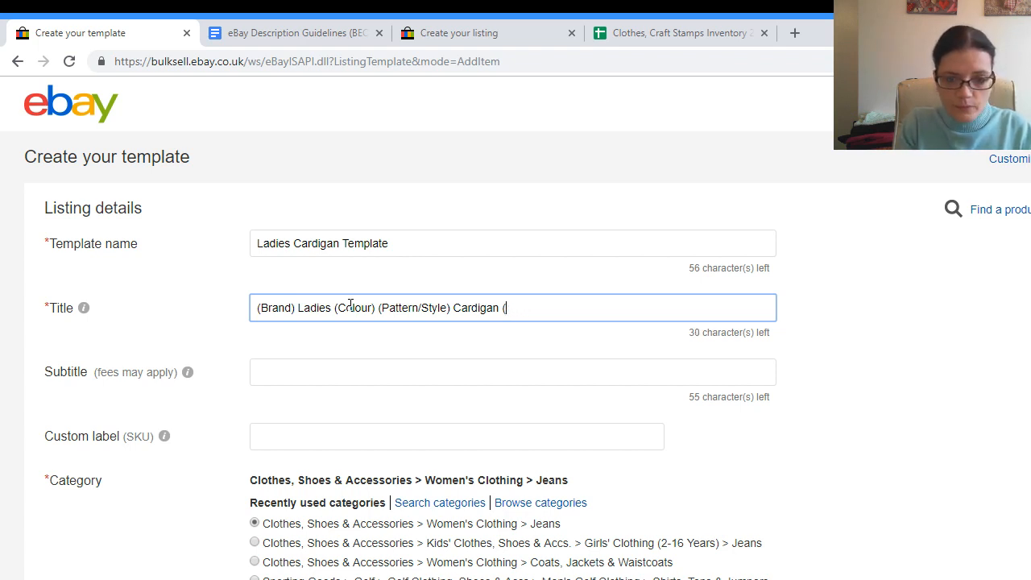
{"action": "type", "text": "Mare"}
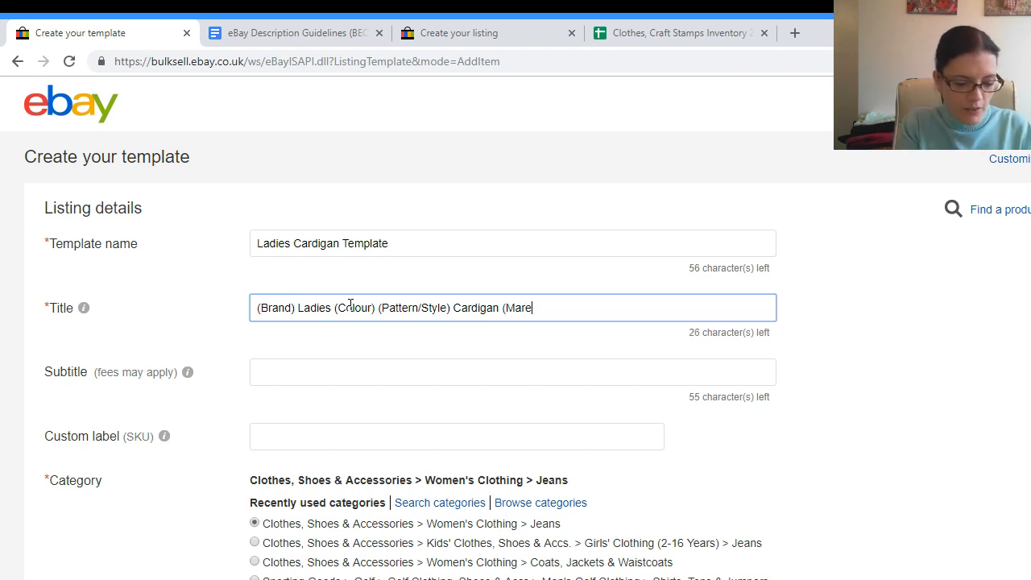
{"action": "type", "text": "ra"}
{"action": "key", "text": "BackSpace"}
{"action": "key", "text": "BackSpace"}
{"action": "key", "text": "BackSpace"}
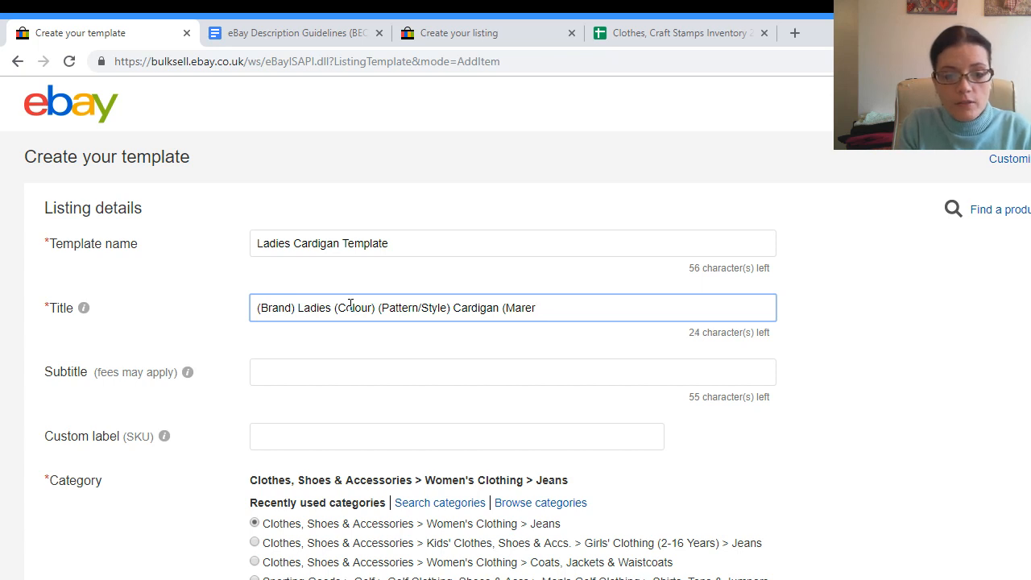
{"action": "type", "text": "te"}
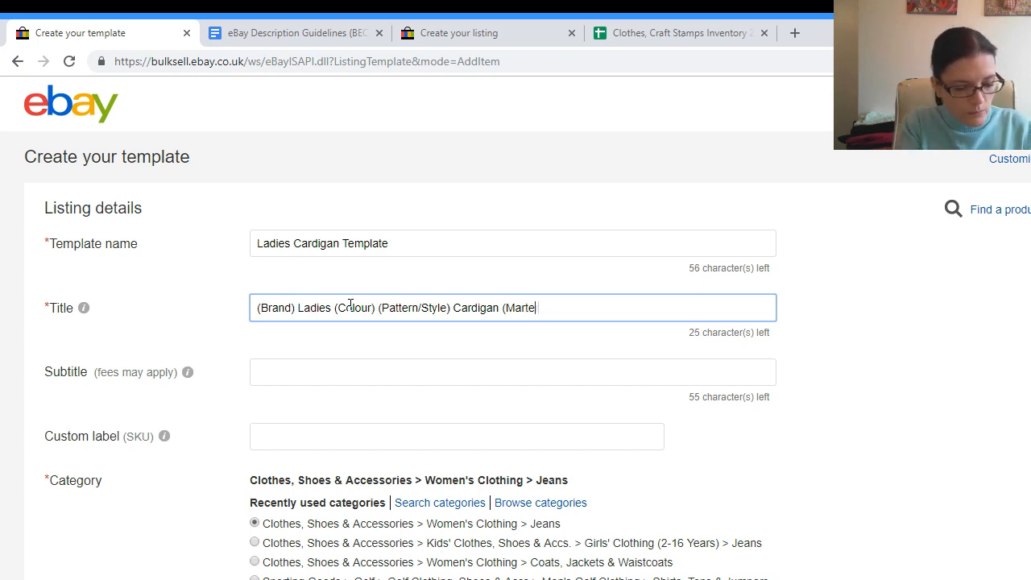
{"action": "type", "text": "rial)"}
{"action": "key", "text": "Left"}
{"action": "key", "text": "Left"}
{"action": "key", "text": "Left"}
{"action": "key", "text": "BackSpace"}
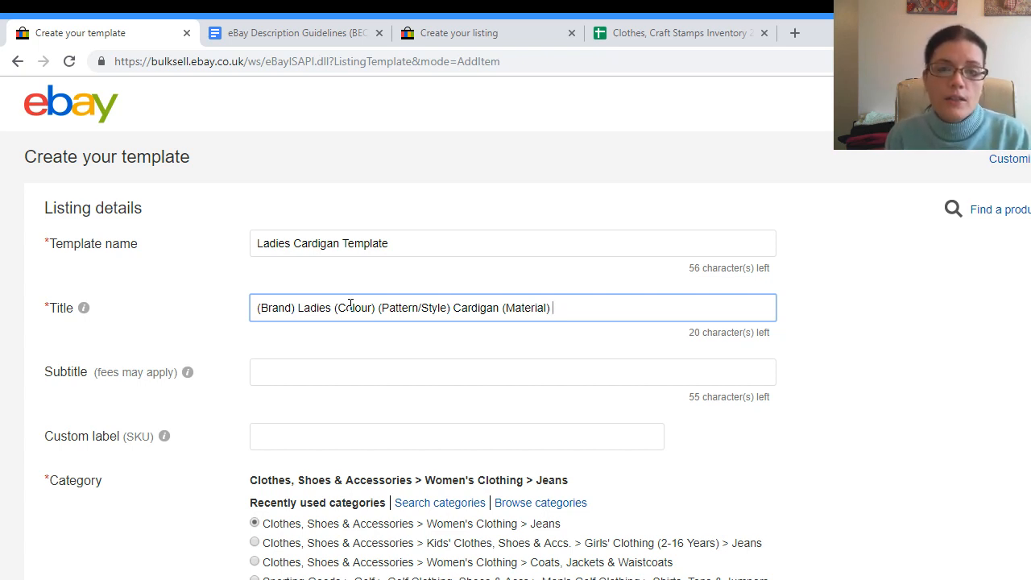
Step: Finish the listing title with the placeholder "(Size)", written with a capital S
{"action": "type", "text": "("}
{"action": "type", "text": "siz"}
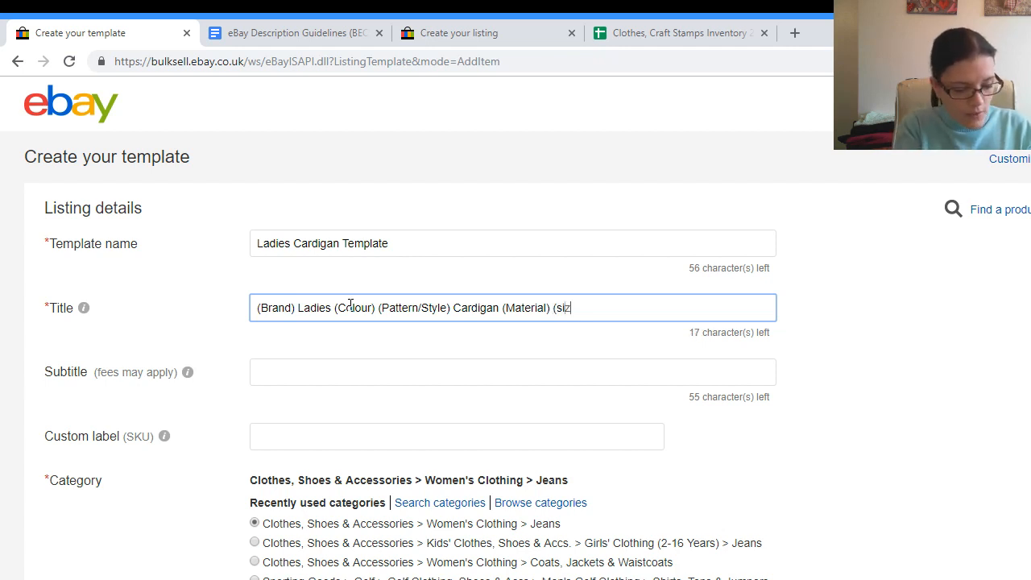
{"action": "type", "text": "e)"}
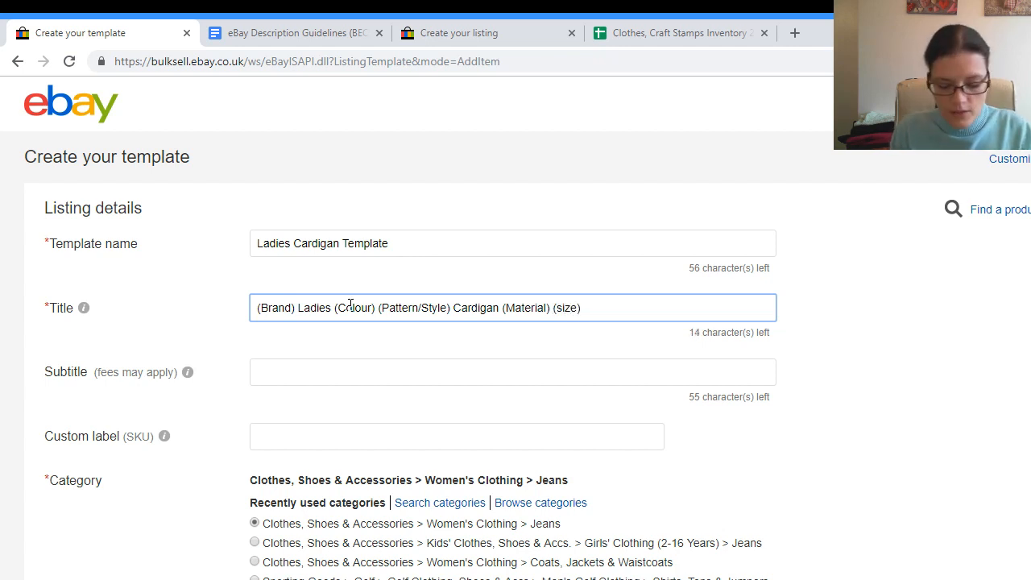
{"action": "key", "text": "BackSpace"}
{"action": "type", "text": "S"}
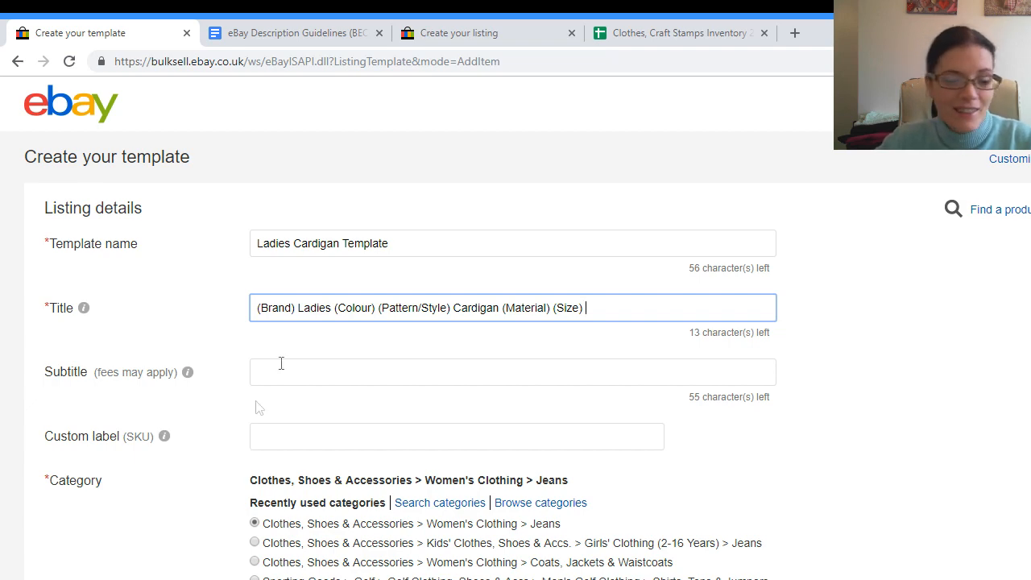
Step: Set the listing category to the suggested Clothes, Shoes & Accessories > Women's Clothing > Jumpers & Cardigans
{"action": "scroll", "coordinate": [580, 379], "scroll_direction": "down", "scroll_amount": 2}
{"action": "scroll", "coordinate": [583, 384], "scroll_direction": "down", "scroll_amount": 1}
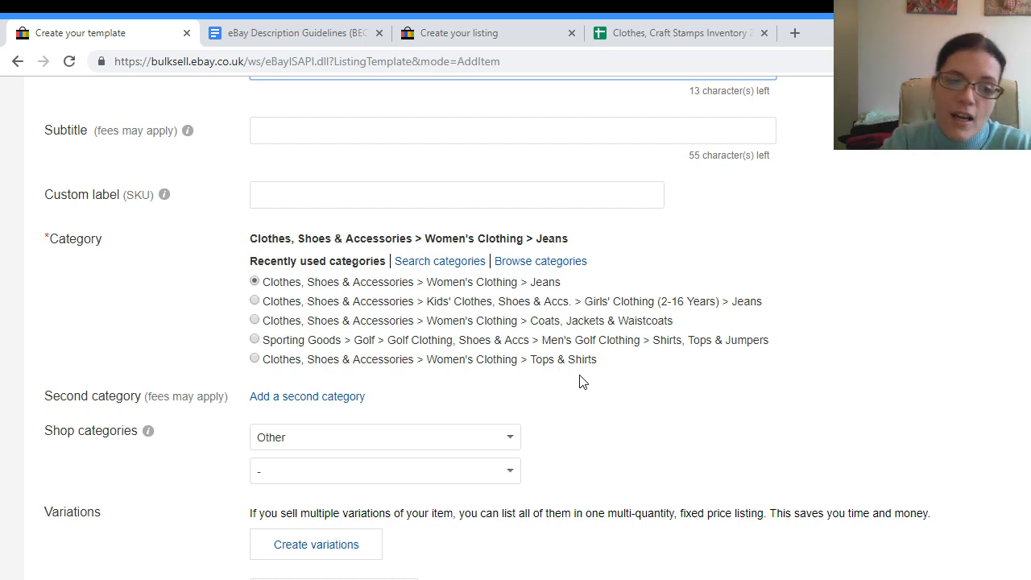
{"action": "left_click", "coordinate": [544, 269]}
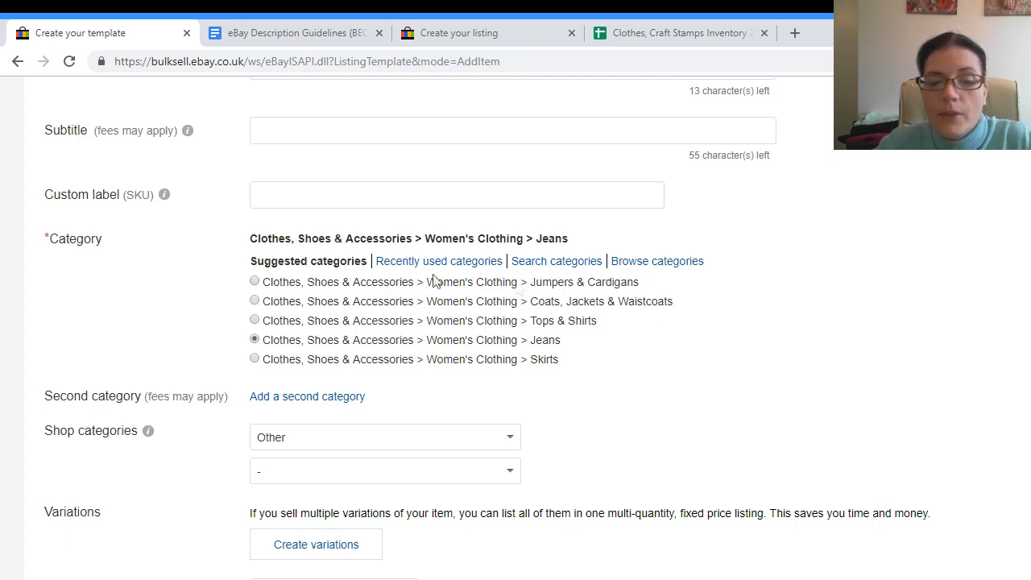
{"action": "scroll", "coordinate": [567, 299], "scroll_direction": "up", "scroll_amount": 3}
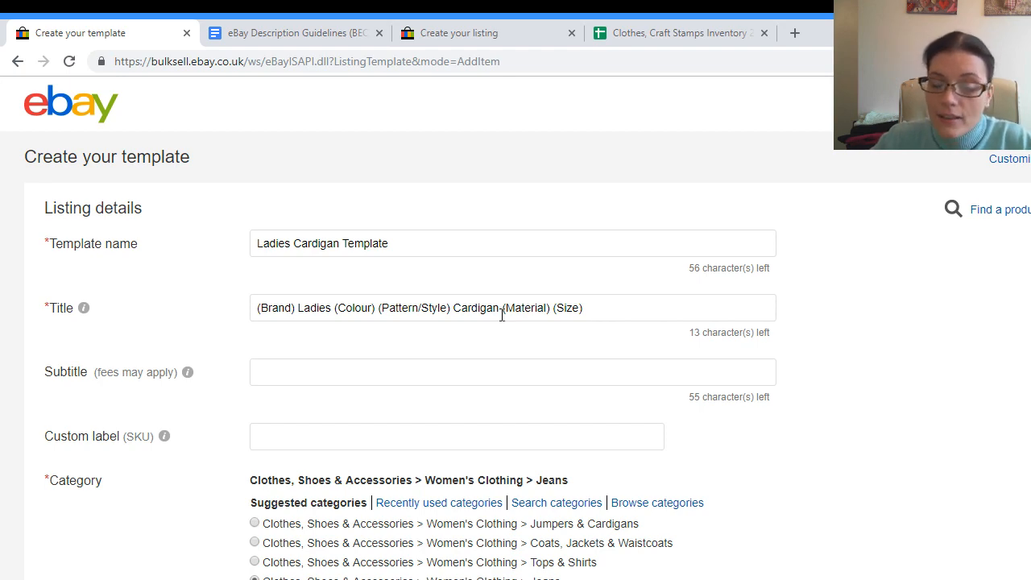
{"action": "scroll", "coordinate": [491, 322], "scroll_direction": "down", "scroll_amount": 1}
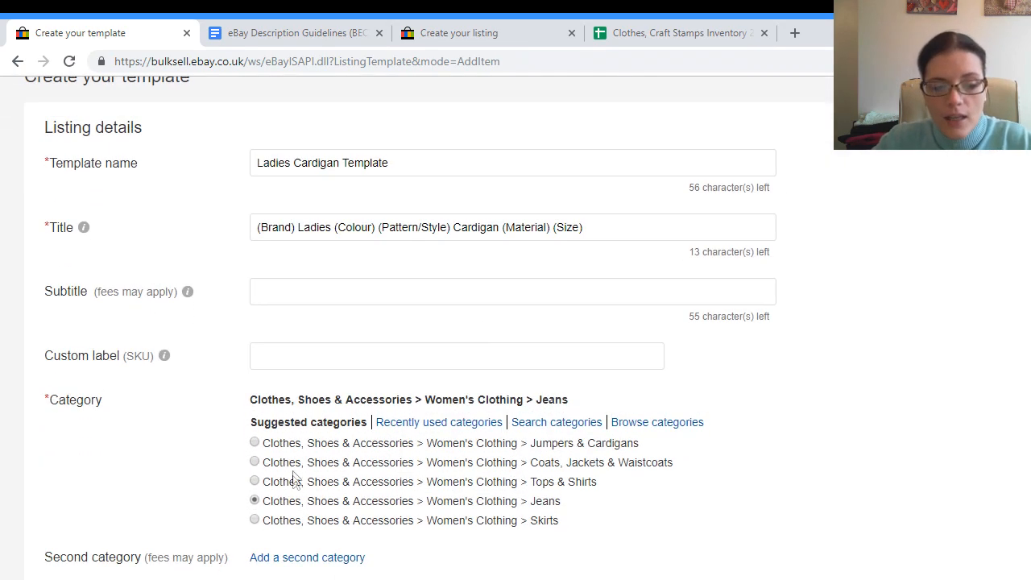
{"action": "left_click", "coordinate": [255, 443]}
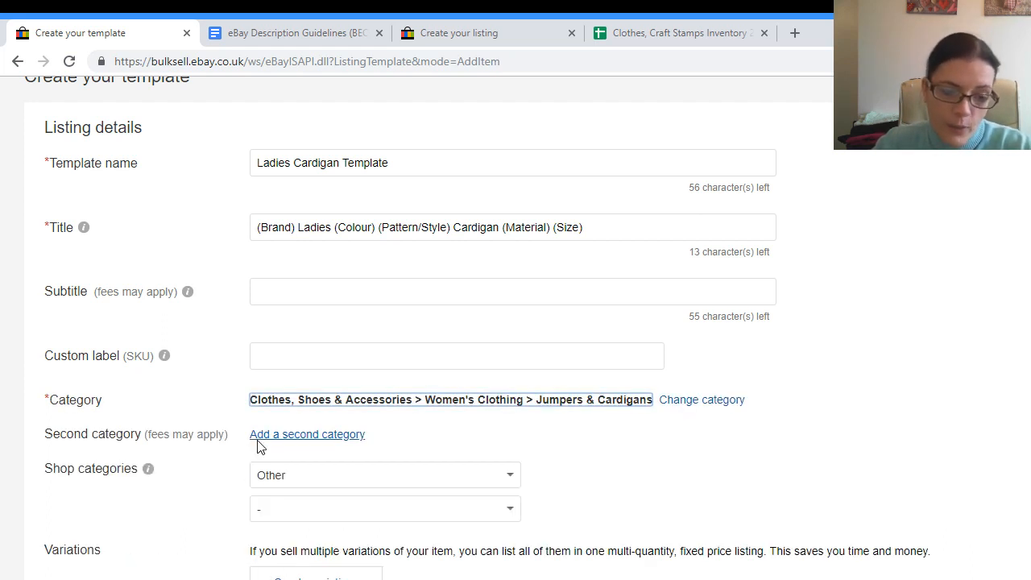
Step: Set the first shop category to Clothes > Womens > Tops, Jumpers & Cardigans
{"action": "scroll", "coordinate": [593, 486], "scroll_direction": "down", "scroll_amount": 1}
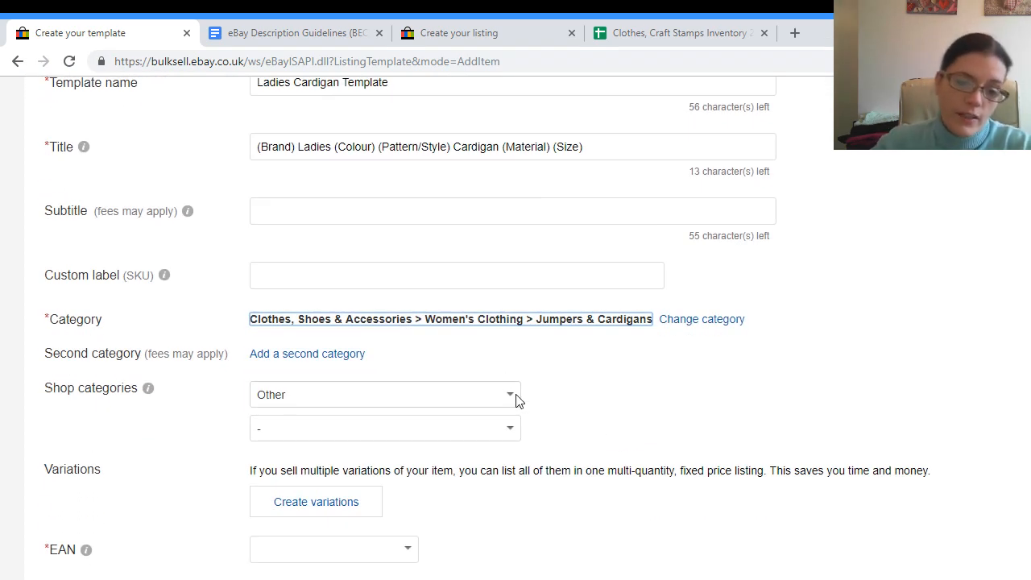
{"action": "left_click", "coordinate": [515, 398]}
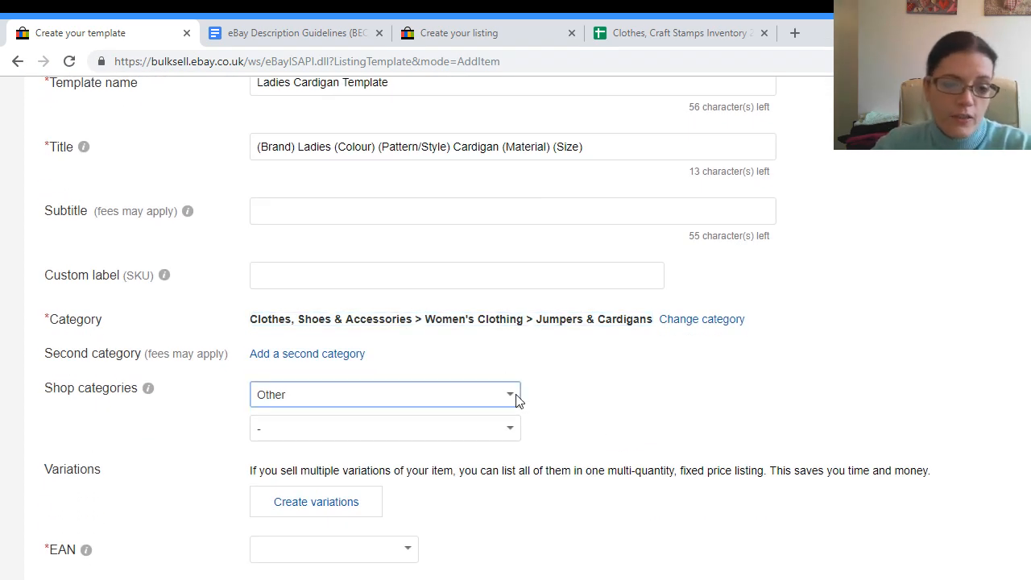
{"action": "left_click", "coordinate": [432, 281]}
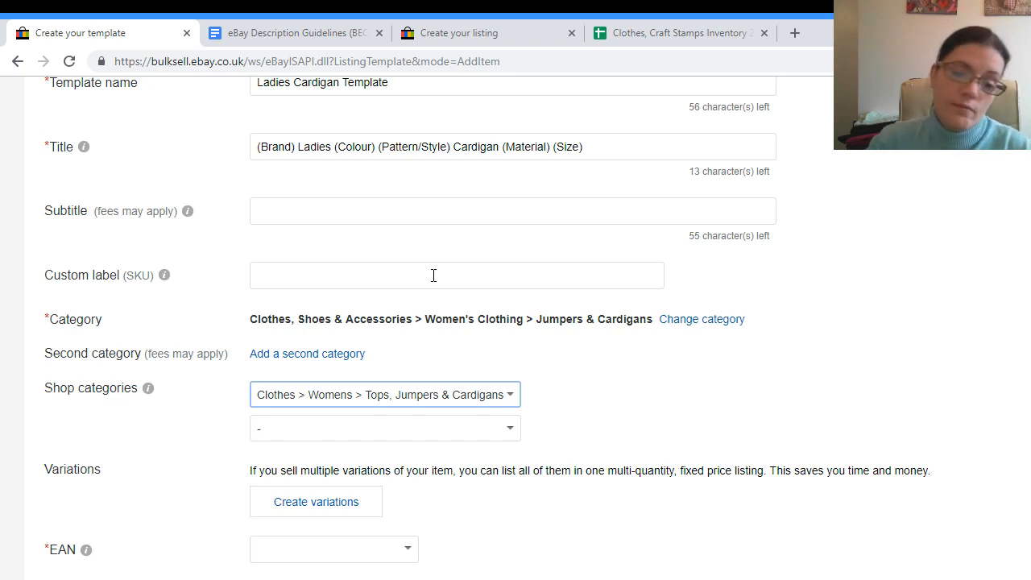
Step: Set the EAN to "Does not apply" and the item condition to Used
{"action": "scroll", "coordinate": [667, 338], "scroll_direction": "down", "scroll_amount": 2}
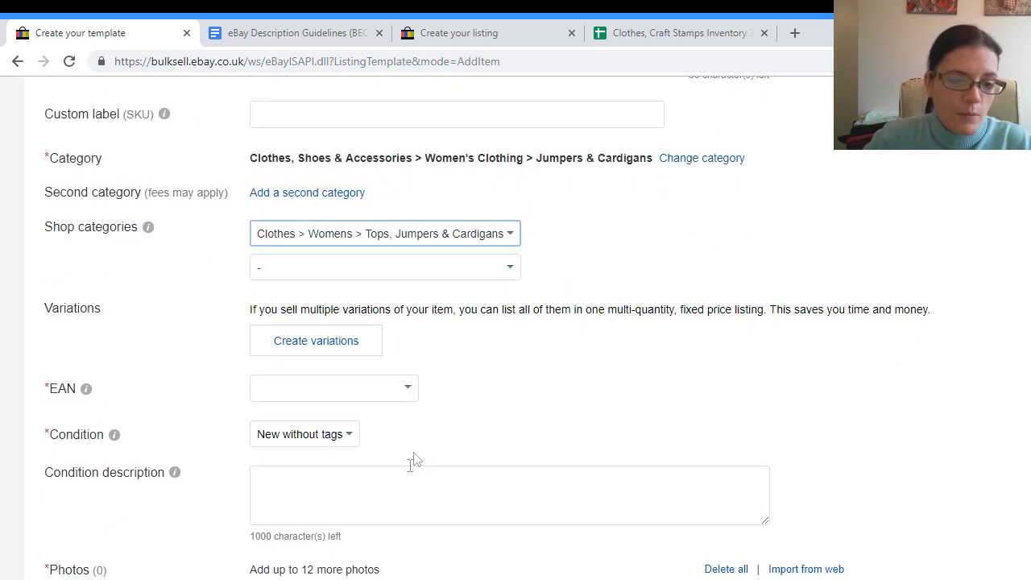
{"action": "left_click", "coordinate": [408, 387]}
{"action": "left_click", "coordinate": [300, 437]}
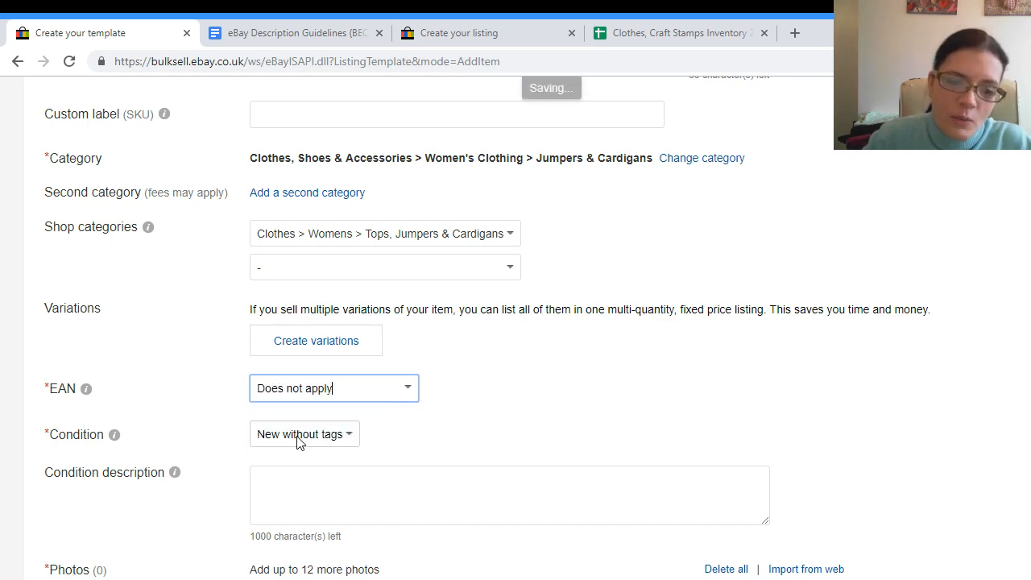
{"action": "scroll", "coordinate": [491, 402], "scroll_direction": "down", "scroll_amount": 1}
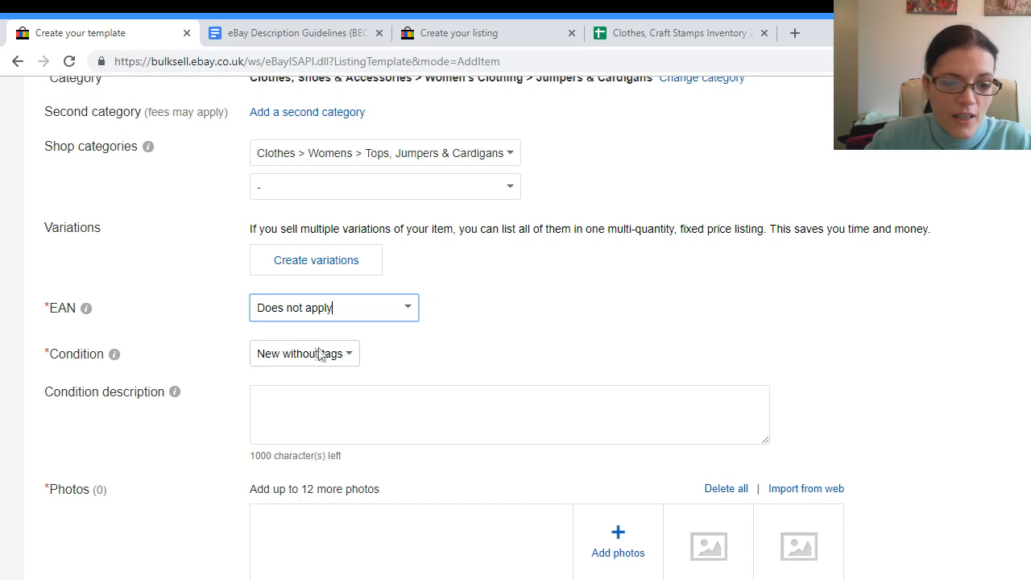
{"action": "left_click", "coordinate": [347, 355]}
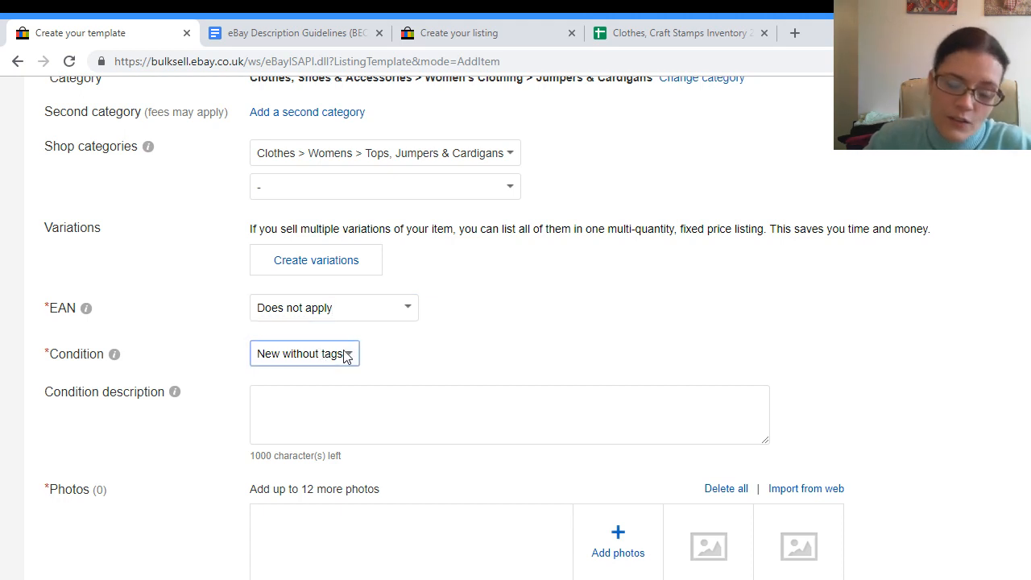
{"action": "left_click", "coordinate": [330, 426]}
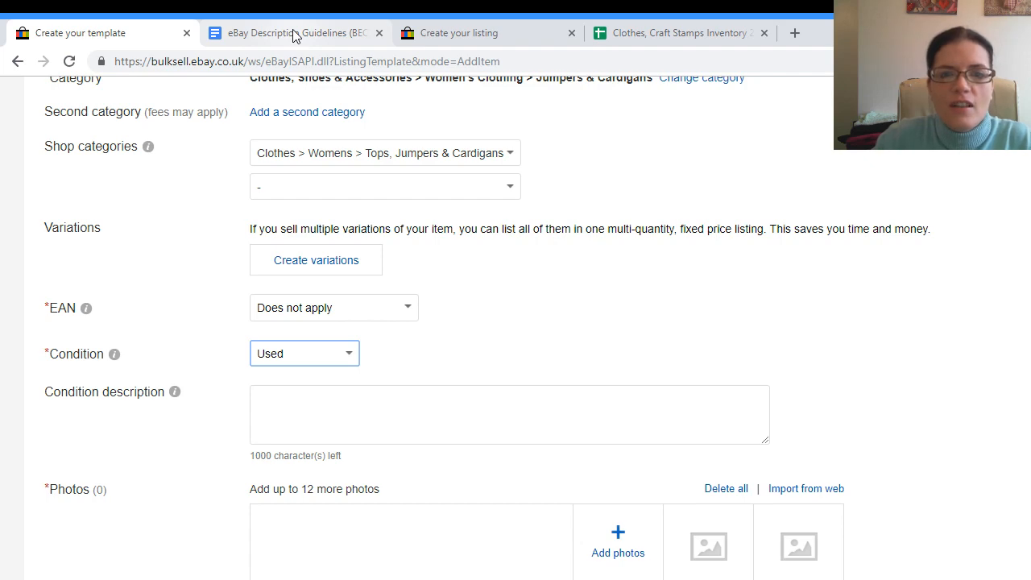
Step: Copy the Tops/ Shirts/ Dresses/ Skirts/ Coats description from the eBay Description Guidelines document in Google Docs into the template's condition description
{"action": "left_click", "coordinate": [295, 36]}
{"action": "left_click_drag", "start_coordinate": [425, 459], "coordinate": [249, 414]}
{"action": "right_click", "coordinate": [360, 439]}
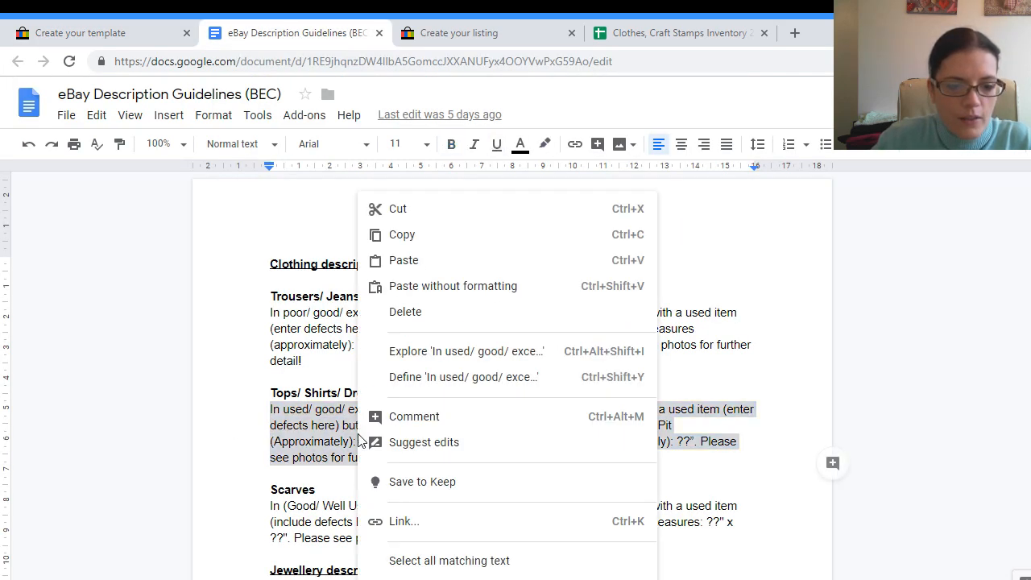
{"action": "left_click", "coordinate": [404, 237]}
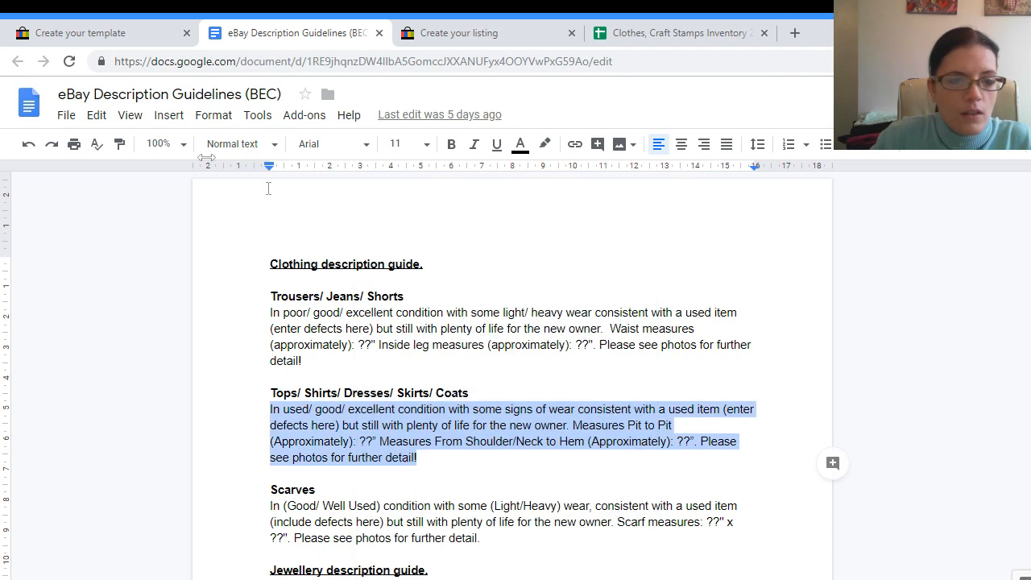
{"action": "left_click", "coordinate": [113, 34]}
{"action": "left_click", "coordinate": [297, 411]}
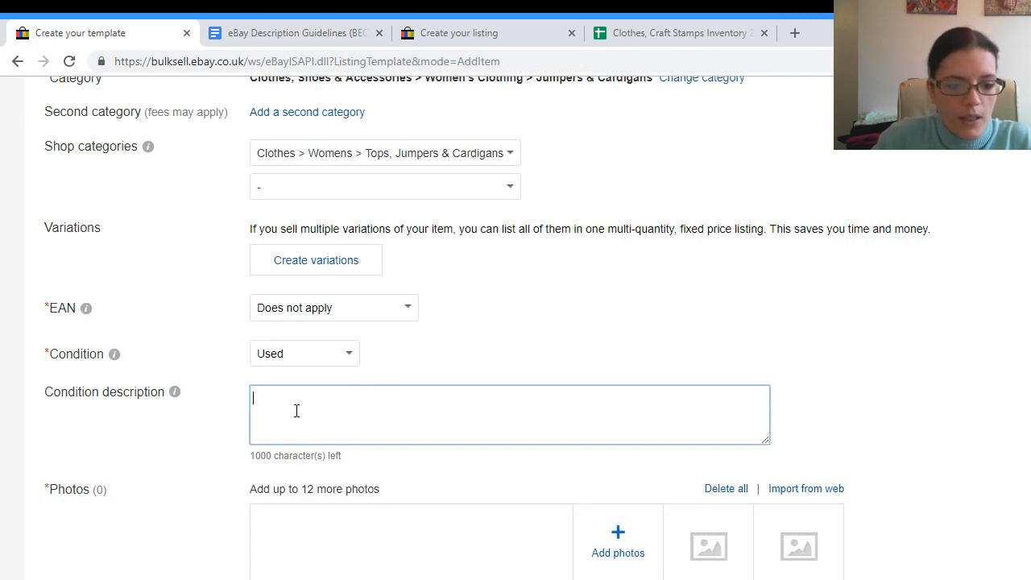
{"action": "key", "text": "ctrl+v"}
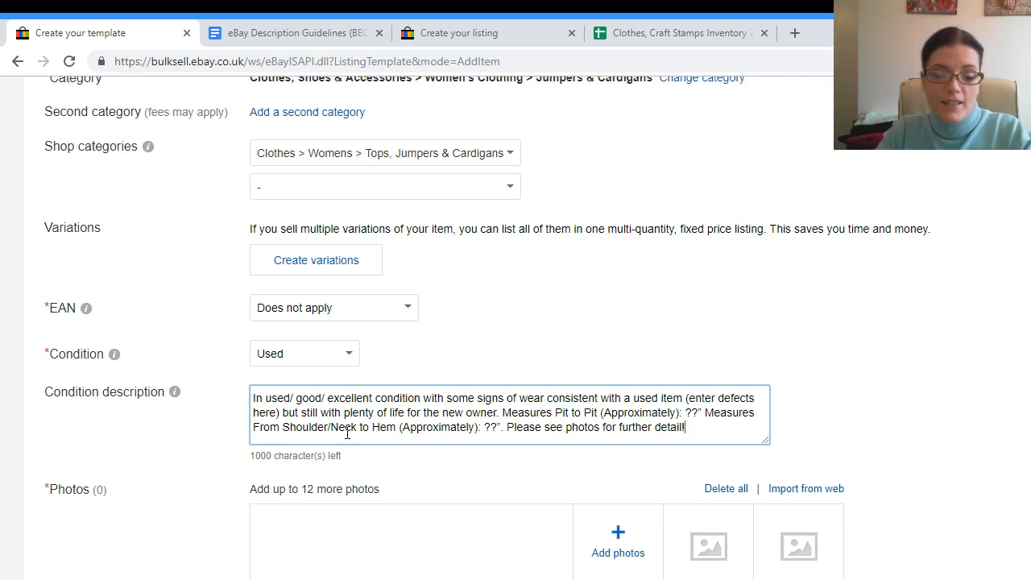
Step: Add the recommended item specific Style: Cardigan to the template
{"action": "scroll", "coordinate": [501, 346], "scroll_direction": "down", "scroll_amount": 4}
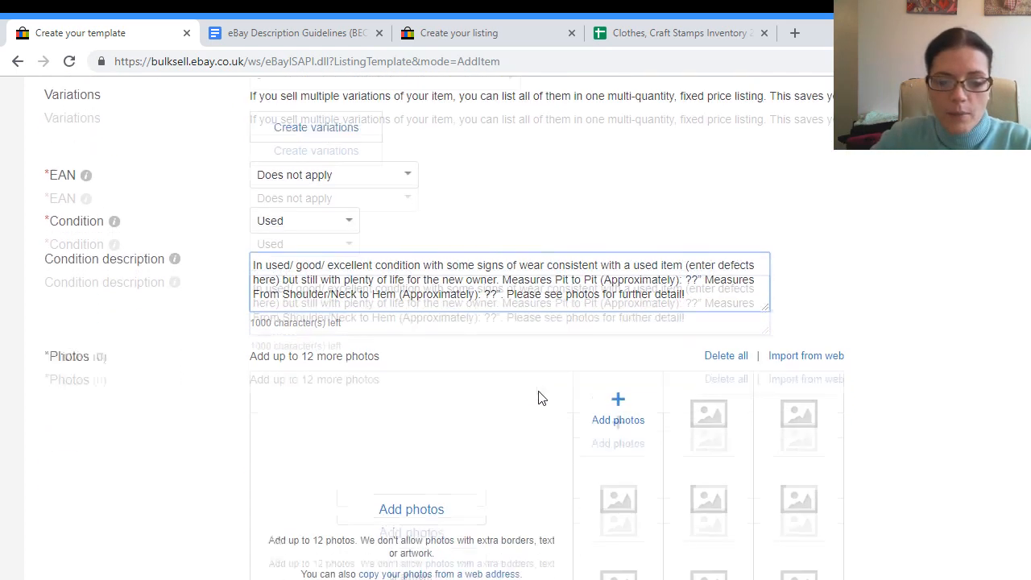
{"action": "scroll", "coordinate": [660, 354], "scroll_direction": "down", "scroll_amount": 2}
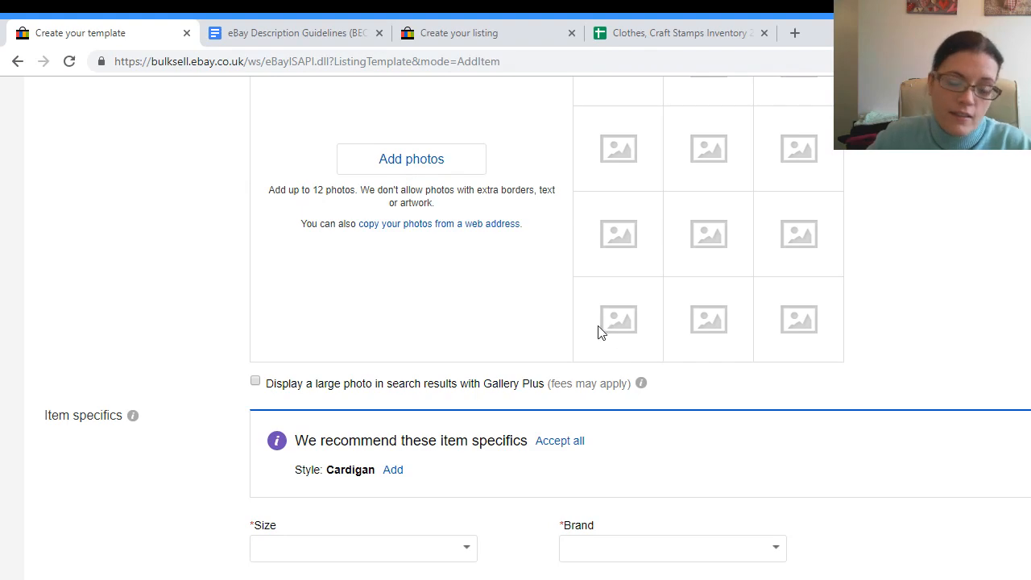
{"action": "scroll", "coordinate": [598, 331], "scroll_direction": "down", "scroll_amount": 1}
{"action": "scroll", "coordinate": [572, 339], "scroll_direction": "down", "scroll_amount": 1}
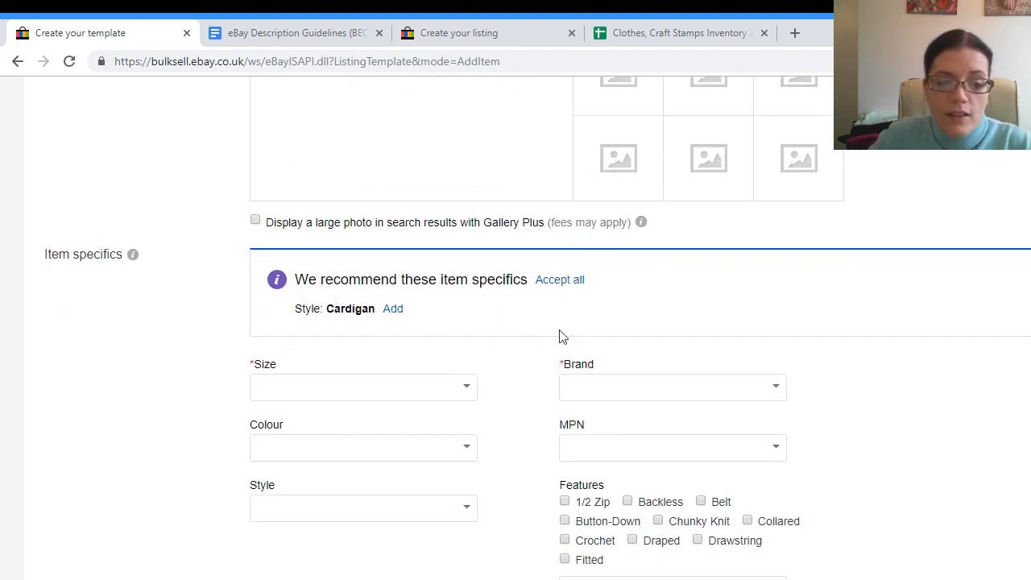
{"action": "scroll", "coordinate": [520, 322], "scroll_direction": "up", "scroll_amount": 15}
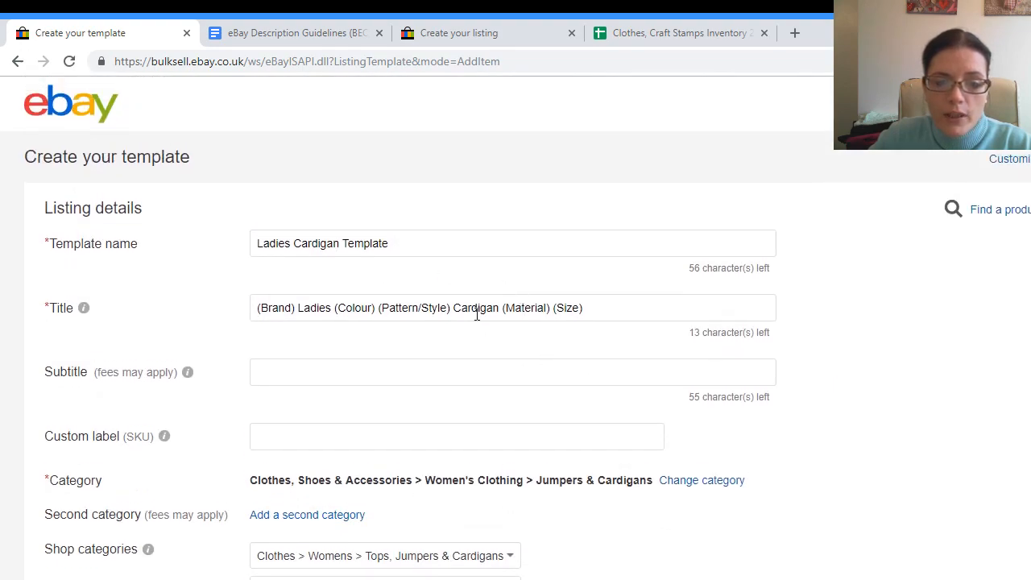
{"action": "scroll", "coordinate": [570, 330], "scroll_direction": "down", "scroll_amount": 14}
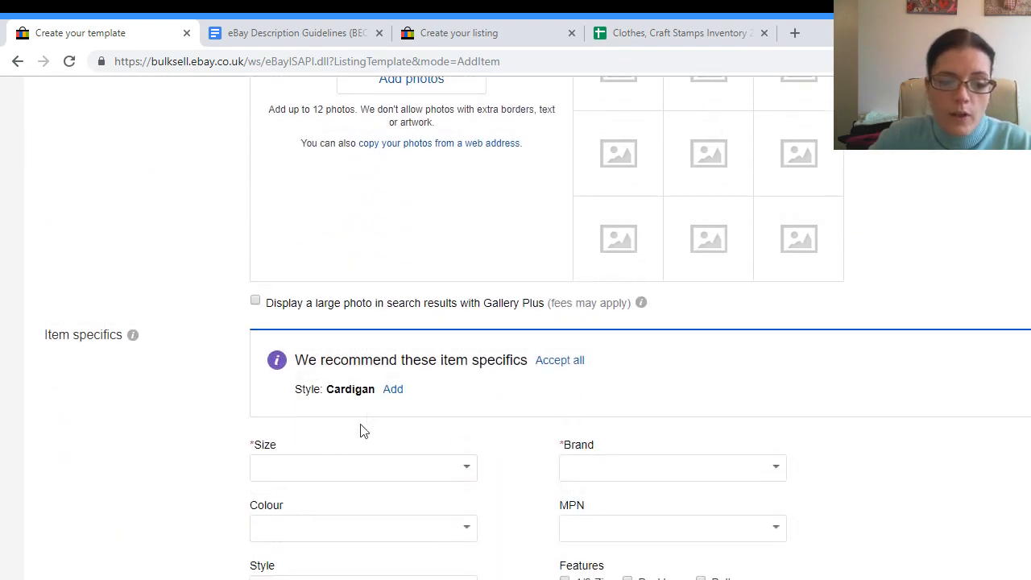
{"action": "left_click", "coordinate": [392, 392]}
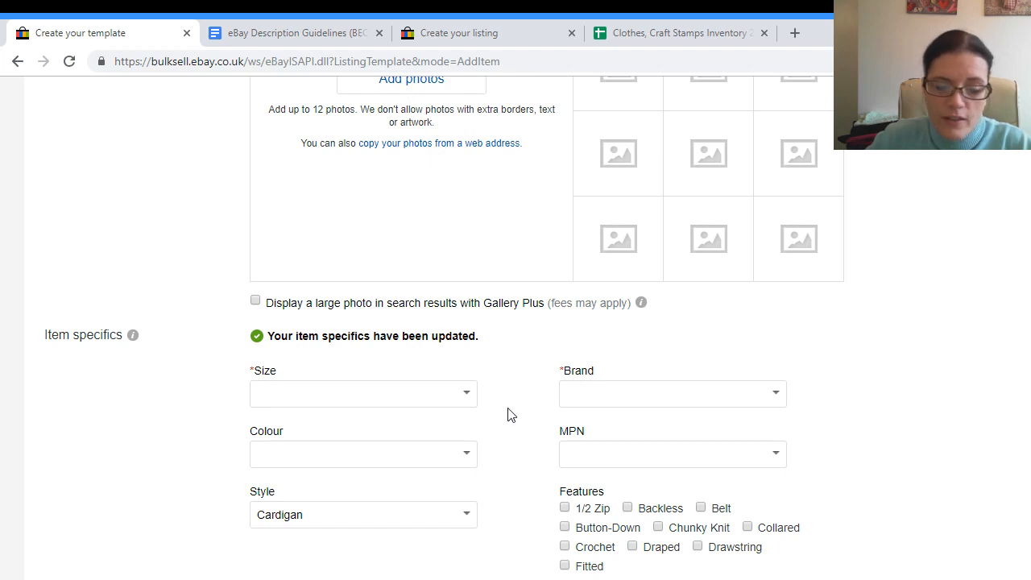
Step: Review the condition description, the remaining item specifics and the item description section of the template
{"action": "scroll", "coordinate": [507, 412], "scroll_direction": "down", "scroll_amount": 2}
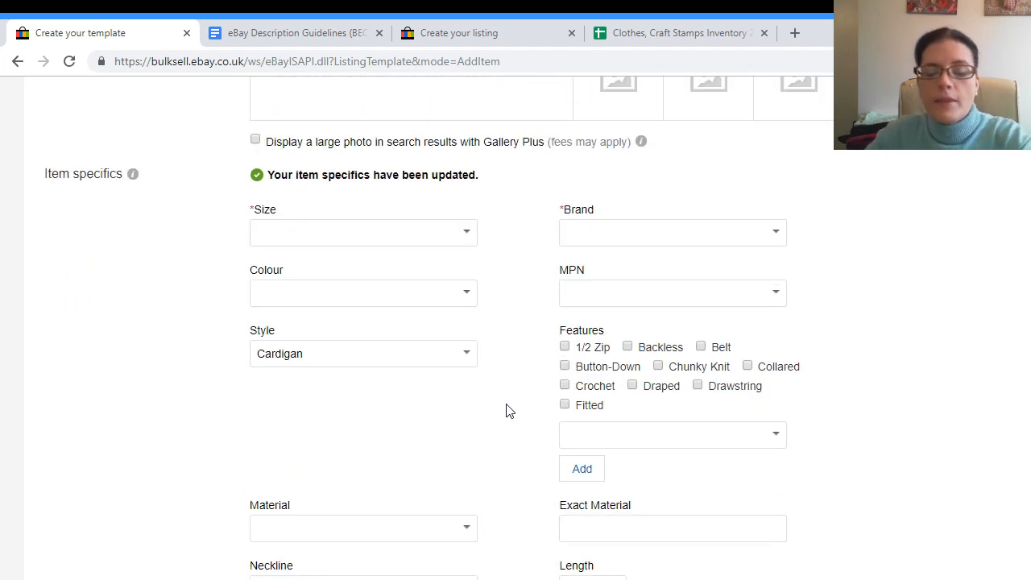
{"action": "scroll", "coordinate": [507, 410], "scroll_direction": "up", "scroll_amount": 5}
{"action": "scroll", "coordinate": [508, 411], "scroll_direction": "up", "scroll_amount": 6}
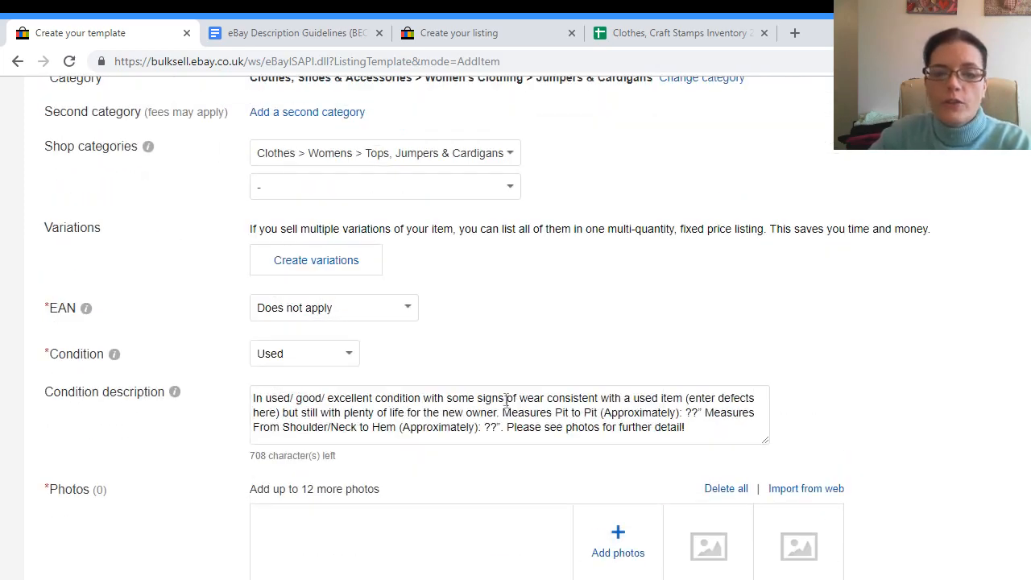
{"action": "scroll", "coordinate": [506, 403], "scroll_direction": "down", "scroll_amount": 8}
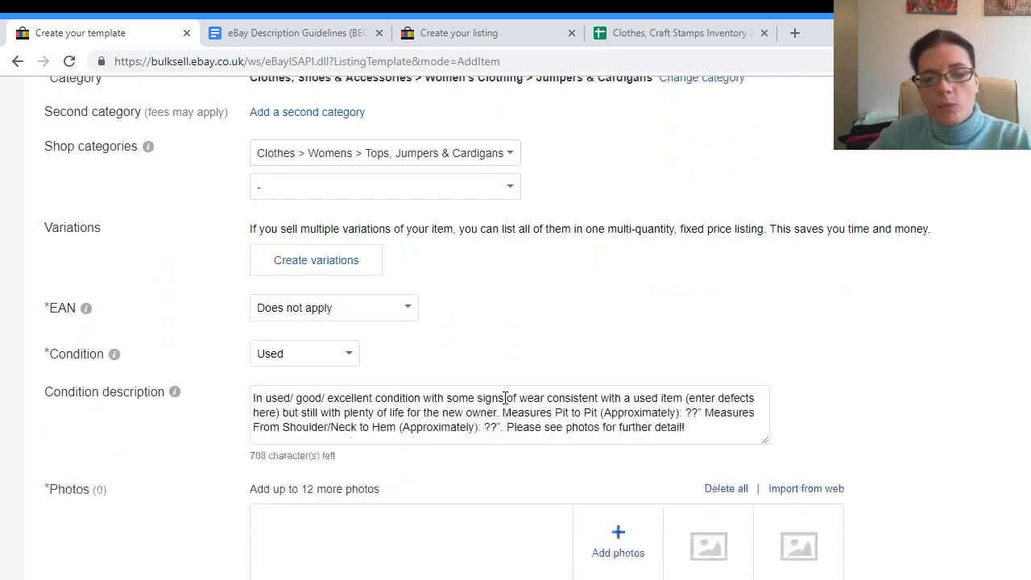
{"action": "scroll", "coordinate": [507, 405], "scroll_direction": "down", "scroll_amount": 2}
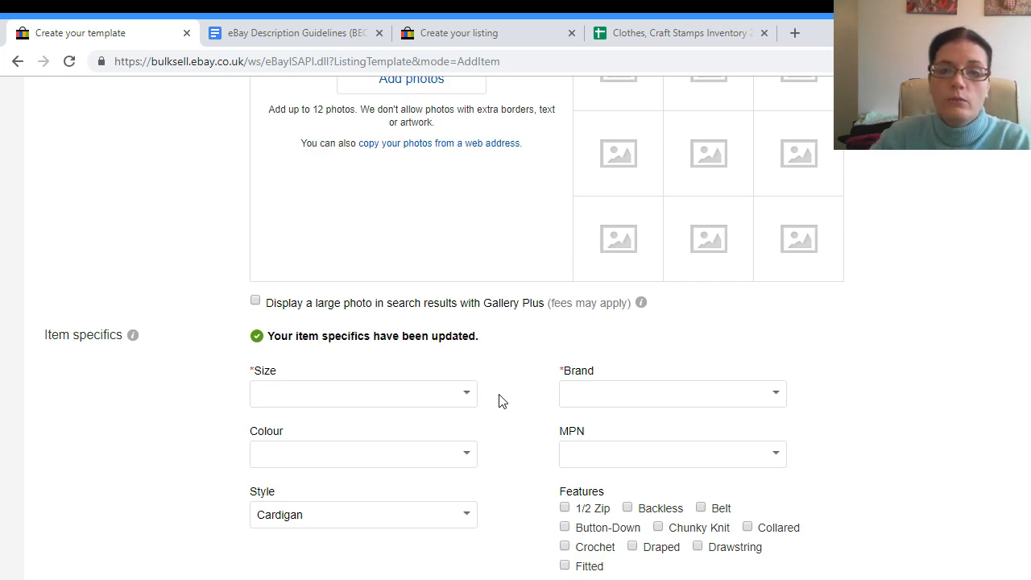
{"action": "scroll", "coordinate": [498, 403], "scroll_direction": "down", "scroll_amount": 4}
{"action": "scroll", "coordinate": [500, 400], "scroll_direction": "down", "scroll_amount": 8}
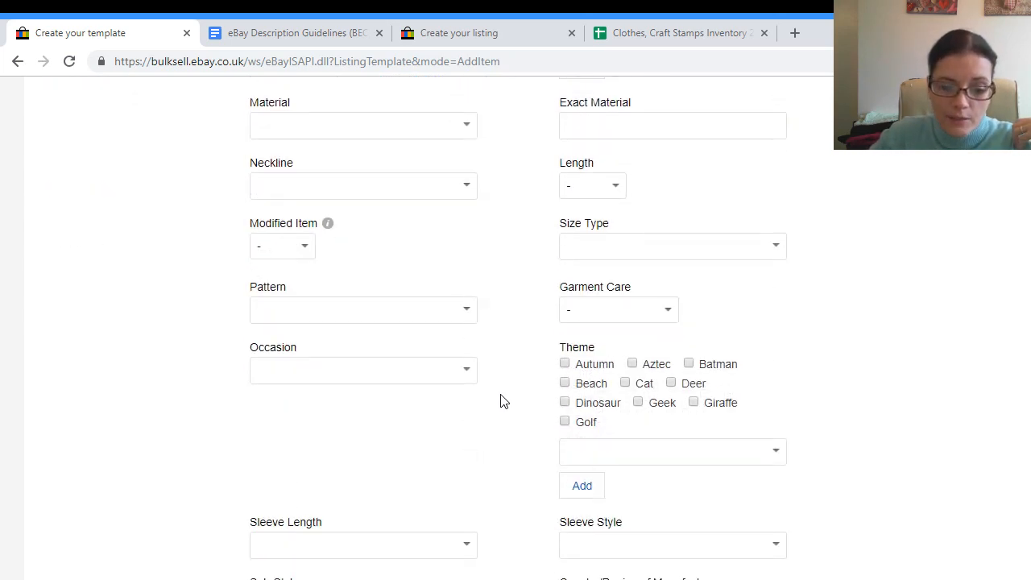
{"action": "scroll", "coordinate": [500, 400], "scroll_direction": "down", "scroll_amount": 3}
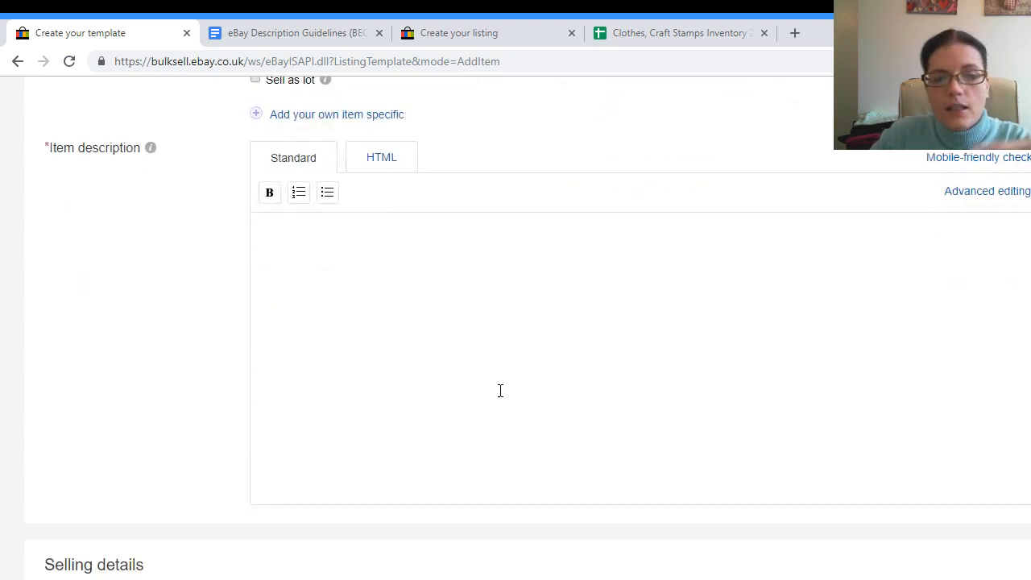
{"action": "scroll", "coordinate": [540, 351], "scroll_direction": "up", "scroll_amount": 10}
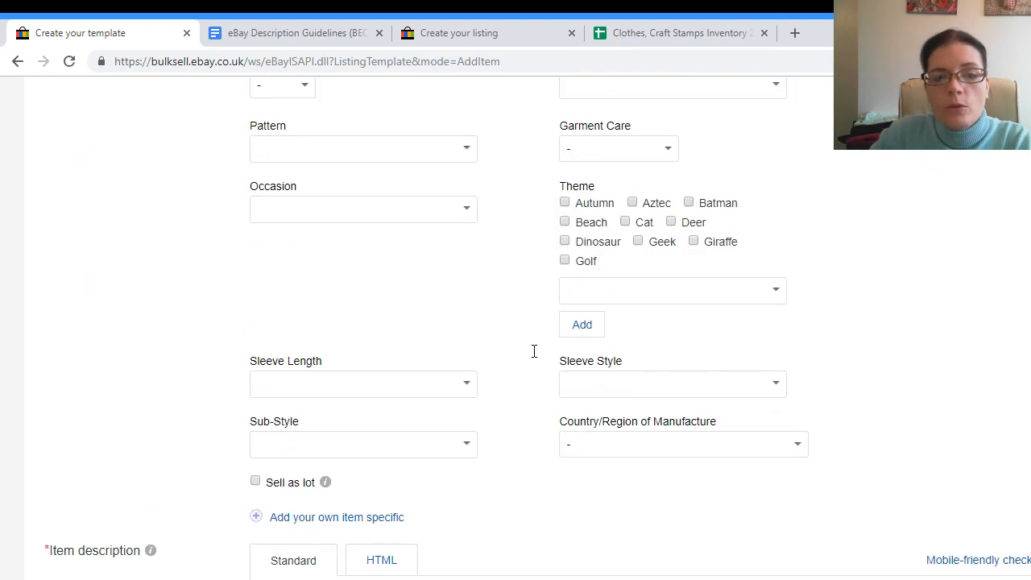
{"action": "scroll", "coordinate": [532, 354], "scroll_direction": "up", "scroll_amount": 5}
{"action": "scroll", "coordinate": [529, 352], "scroll_direction": "down", "scroll_amount": 3}
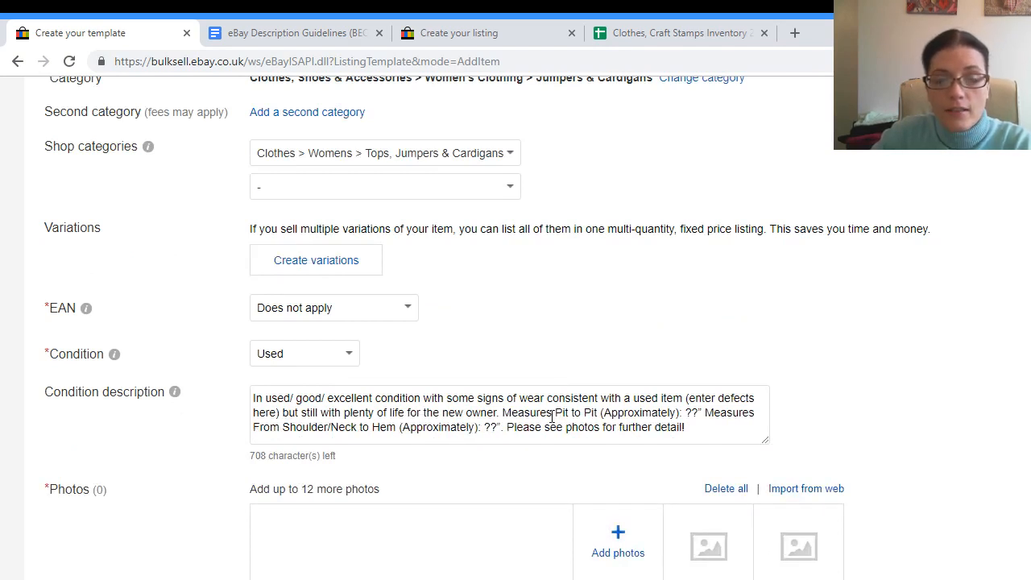
Step: View the mobile-friendly checker for the empty item description and close it
{"action": "scroll", "coordinate": [553, 414], "scroll_direction": "down", "scroll_amount": 12}
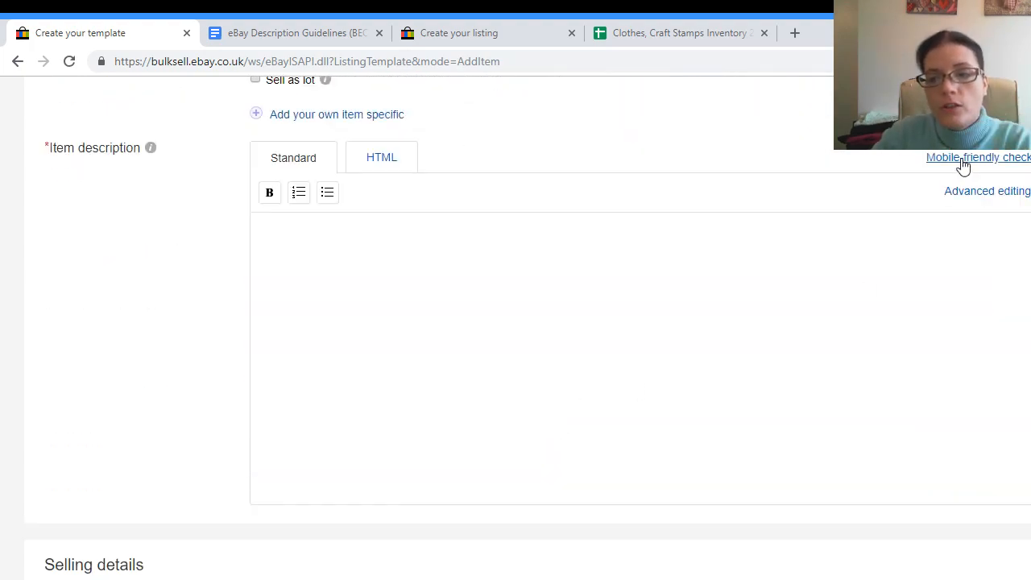
{"action": "left_click", "coordinate": [962, 164]}
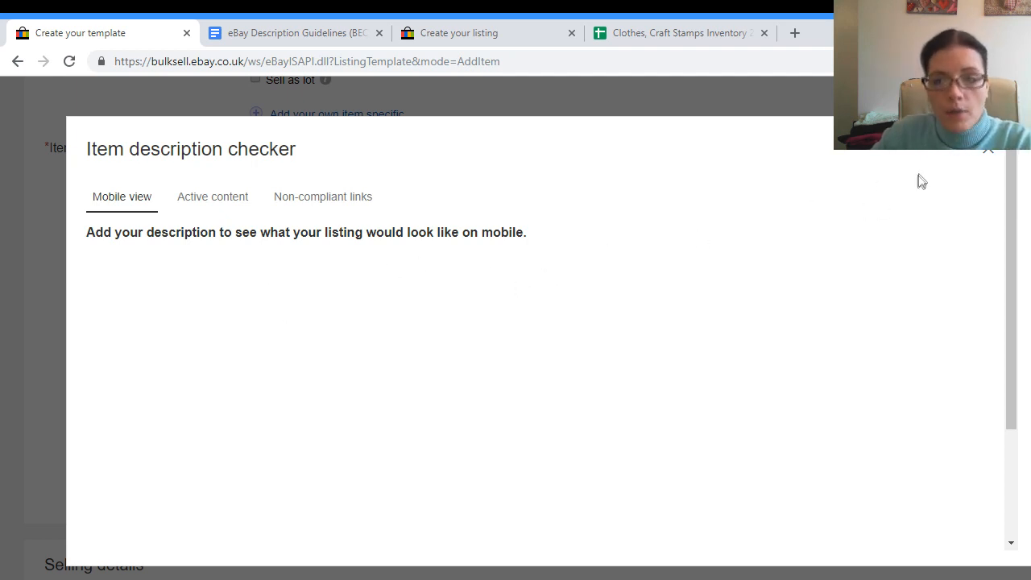
{"action": "left_click", "coordinate": [989, 154]}
Step: Copy the full condition description text into the item description
{"action": "scroll", "coordinate": [760, 349], "scroll_direction": "up", "scroll_amount": 20}
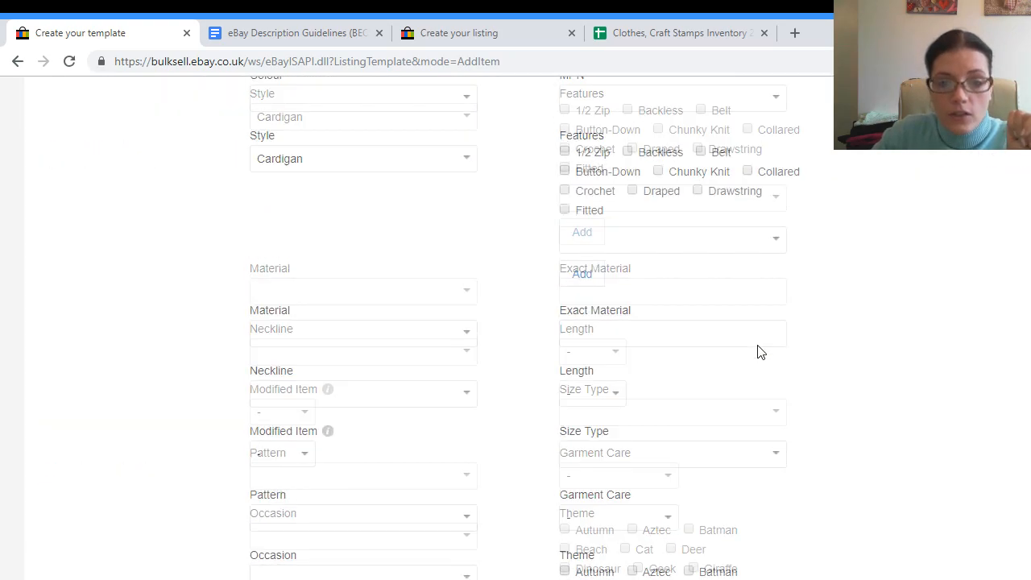
{"action": "left_click_drag", "start_coordinate": [686, 266], "coordinate": [233, 239]}
{"action": "key", "text": "ctrl+c"}
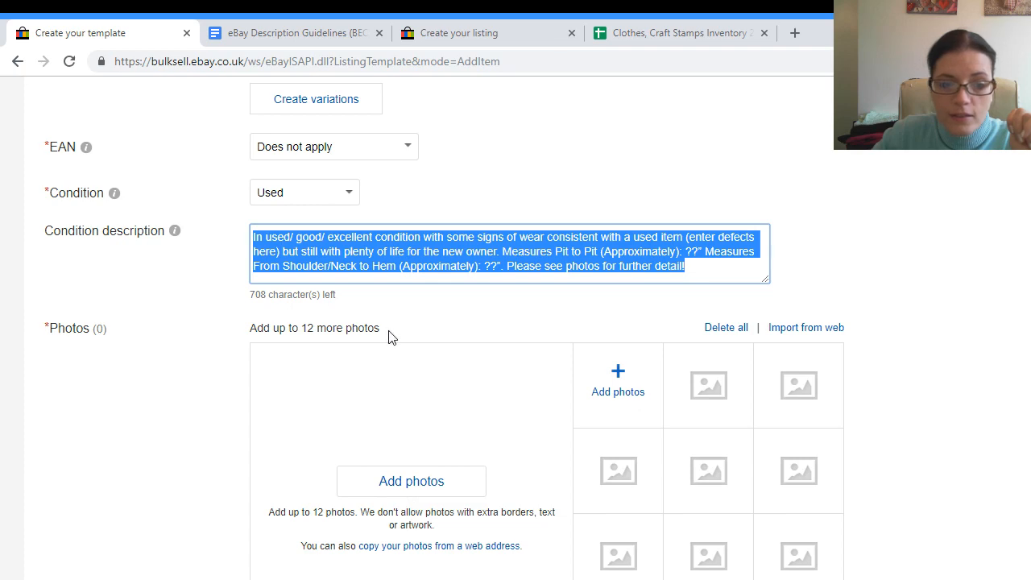
{"action": "scroll", "coordinate": [529, 386], "scroll_direction": "down", "scroll_amount": 20}
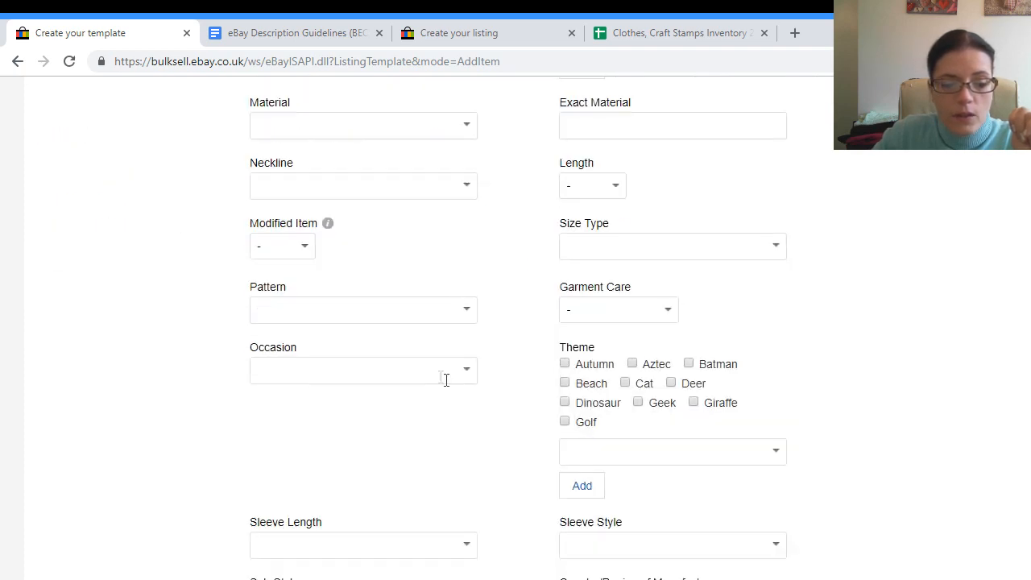
{"action": "scroll", "coordinate": [363, 200], "scroll_direction": "up", "scroll_amount": 3}
{"action": "left_click", "coordinate": [306, 269]}
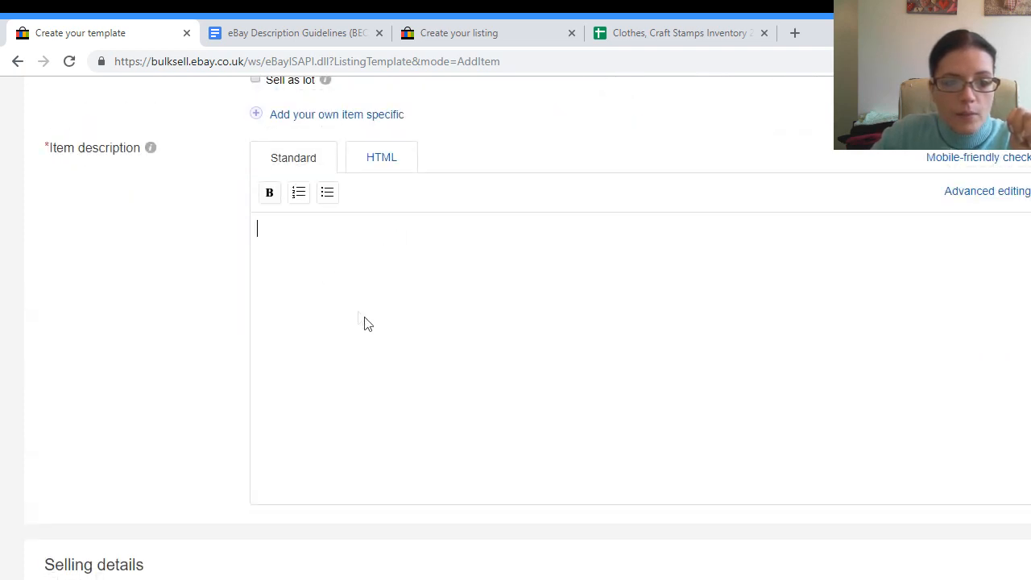
{"action": "key", "text": "ctrl+v"}
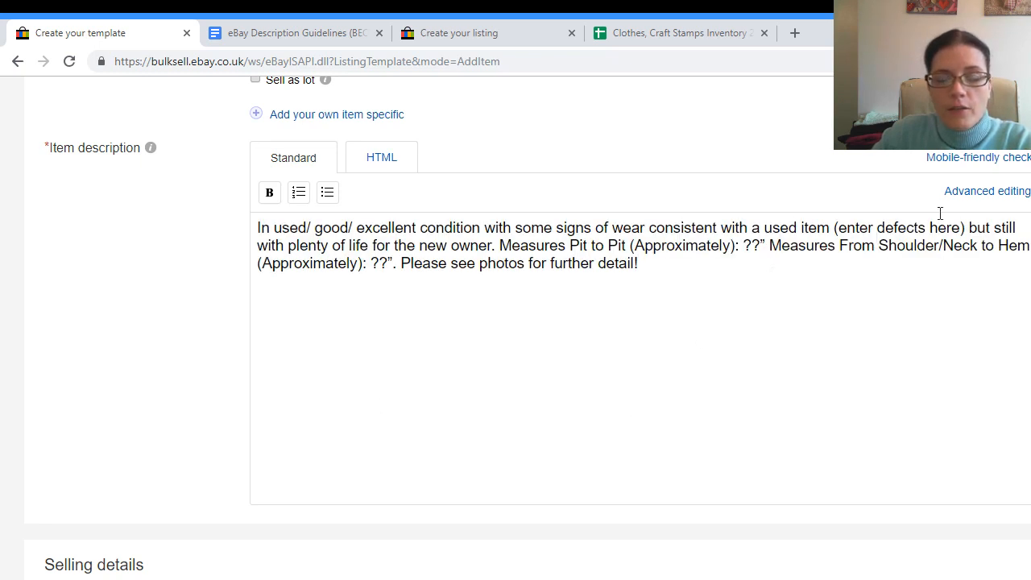
Step: Run the mobile-friendly check on the item description and apply the automatic fix for the viewport meta tag
{"action": "left_click", "coordinate": [981, 158]}
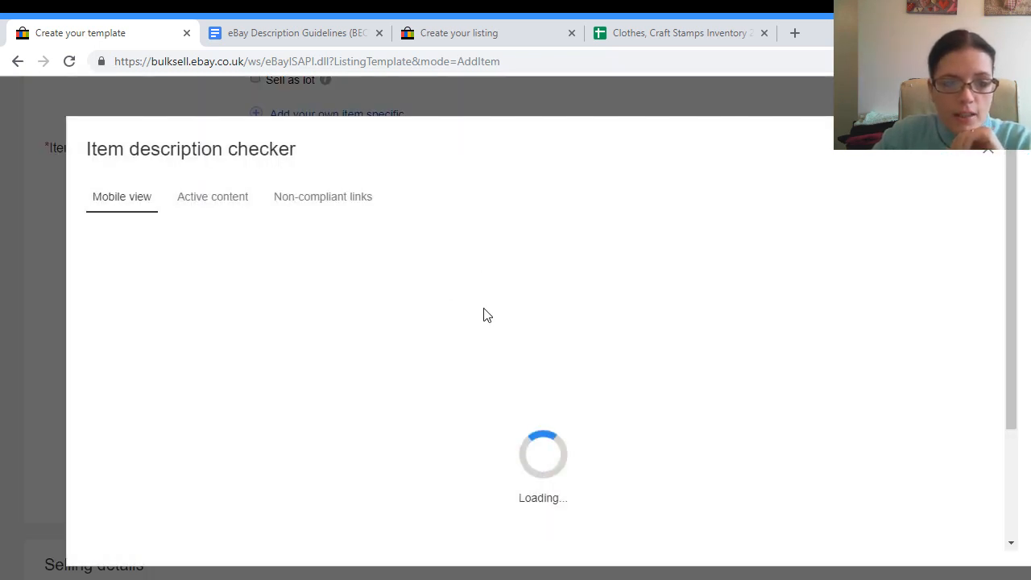
{"action": "left_click", "coordinate": [193, 375]}
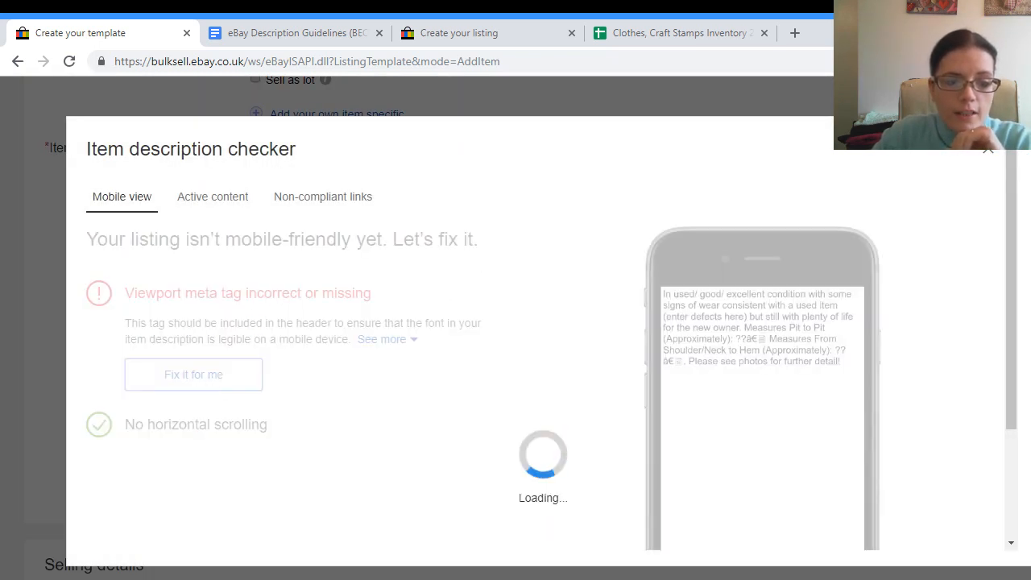
{"action": "scroll", "coordinate": [200, 491], "scroll_direction": "down", "scroll_amount": 3}
{"action": "left_click", "coordinate": [135, 520]}
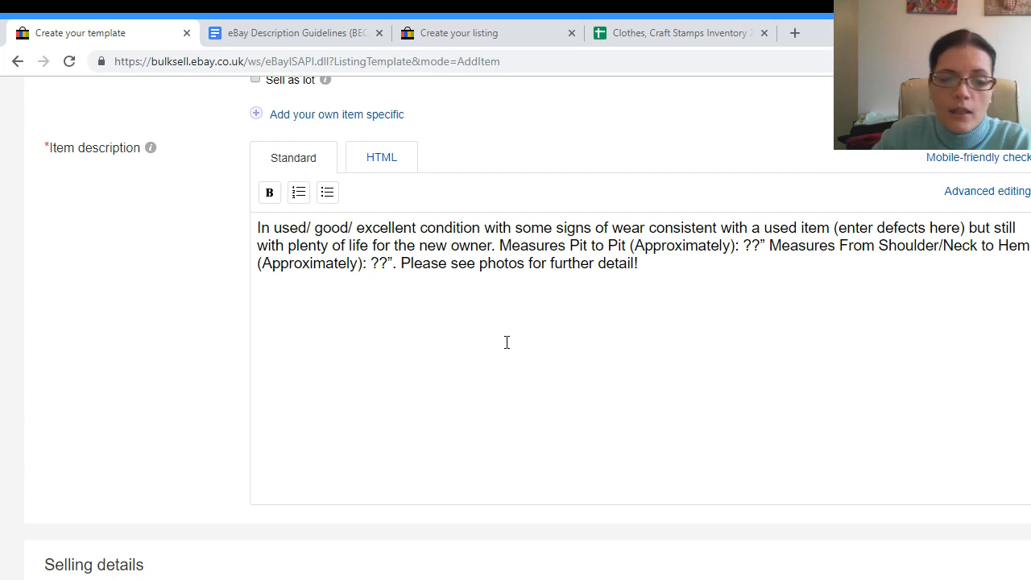
Step: Set the listing duration to Good 'Til Cancelled in the selling details
{"action": "scroll", "coordinate": [507, 343], "scroll_direction": "down", "scroll_amount": 3}
{"action": "left_click", "coordinate": [362, 405]}
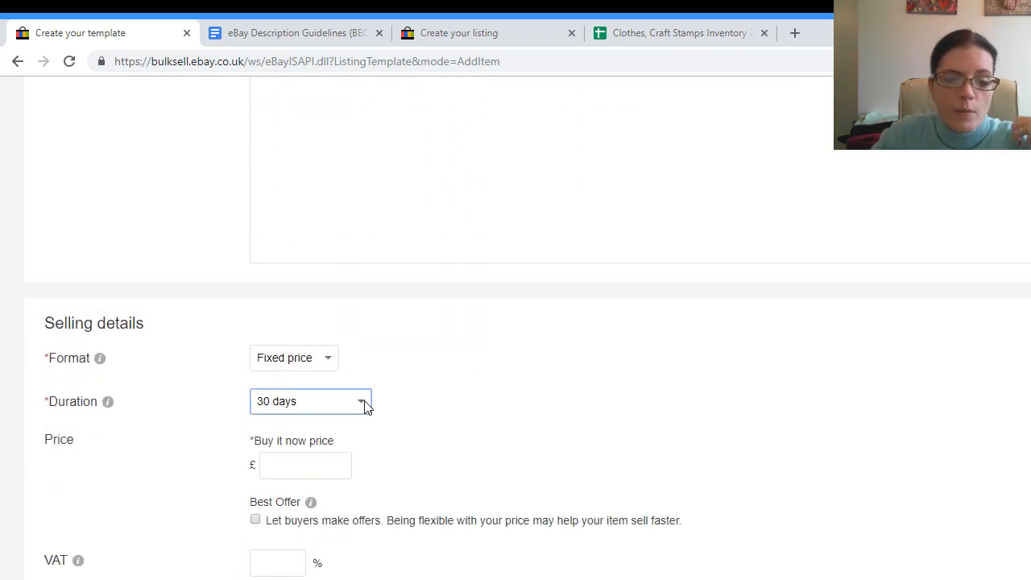
{"action": "left_click", "coordinate": [314, 501]}
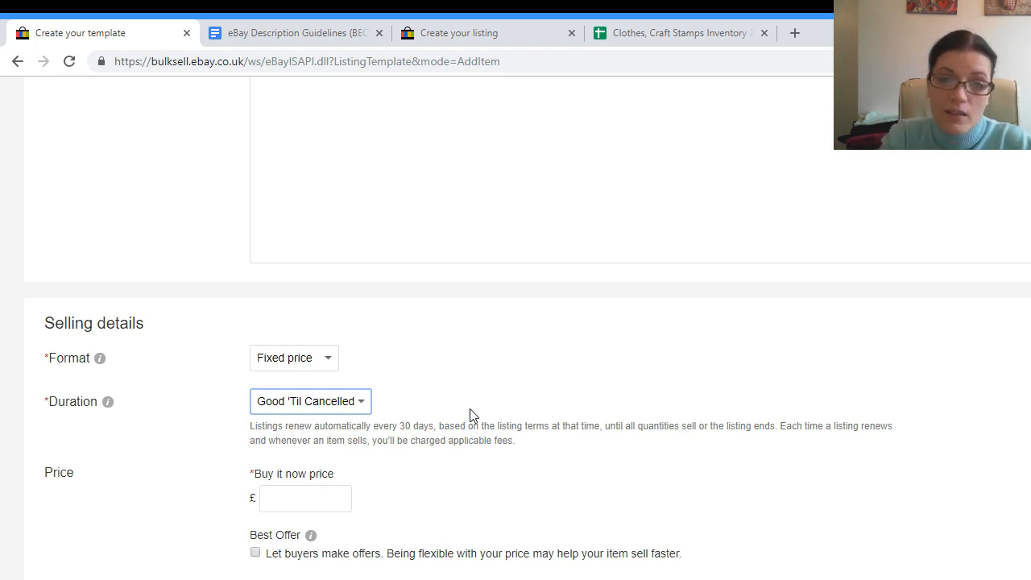
Step: Save the cardigan template with the remaining selling and delivery details as they are, and finish without listing an item
{"action": "scroll", "coordinate": [463, 417], "scroll_direction": "down", "scroll_amount": 2}
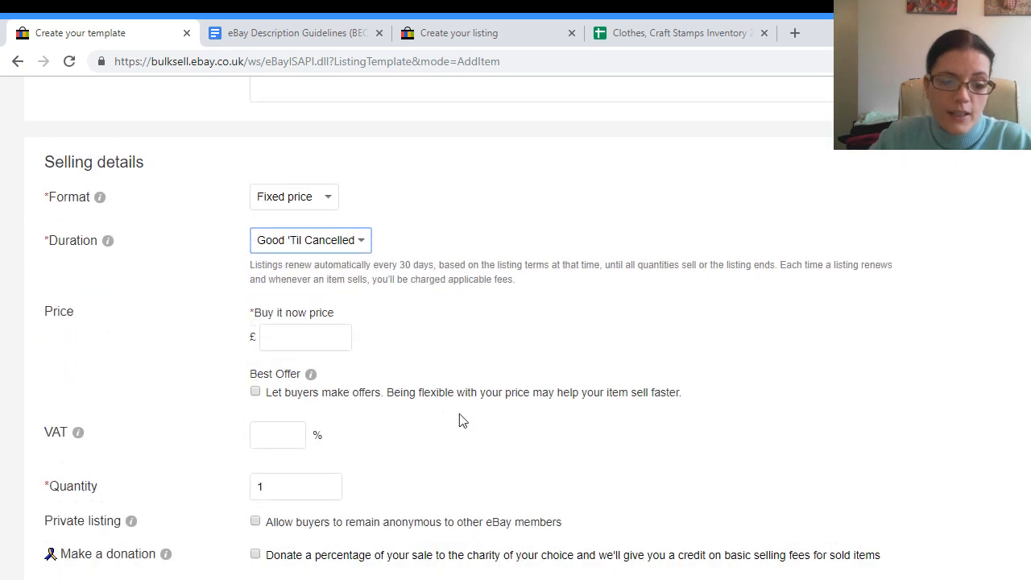
{"action": "scroll", "coordinate": [441, 352], "scroll_direction": "down", "scroll_amount": 3}
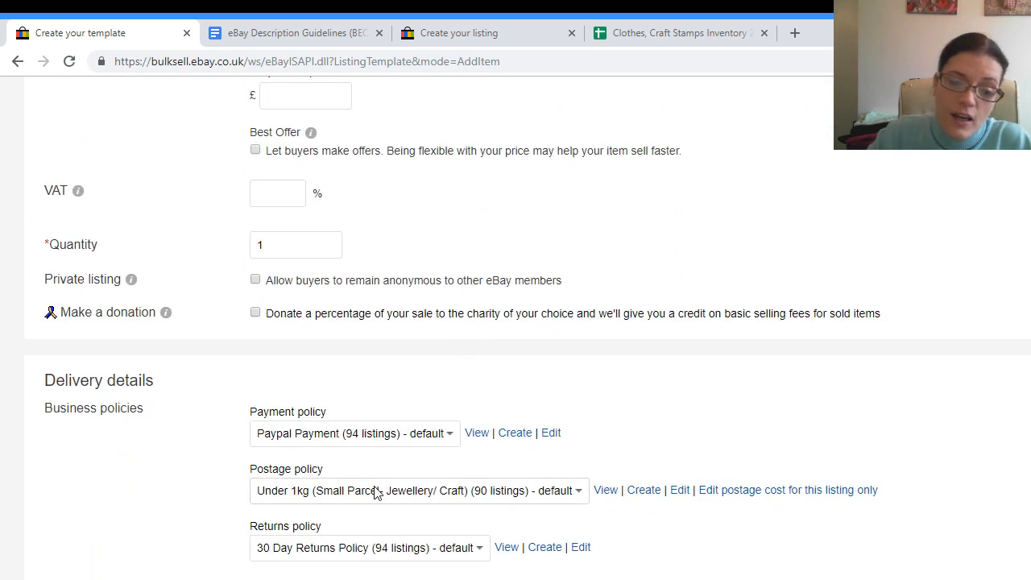
{"action": "scroll", "coordinate": [292, 373], "scroll_direction": "down", "scroll_amount": 1}
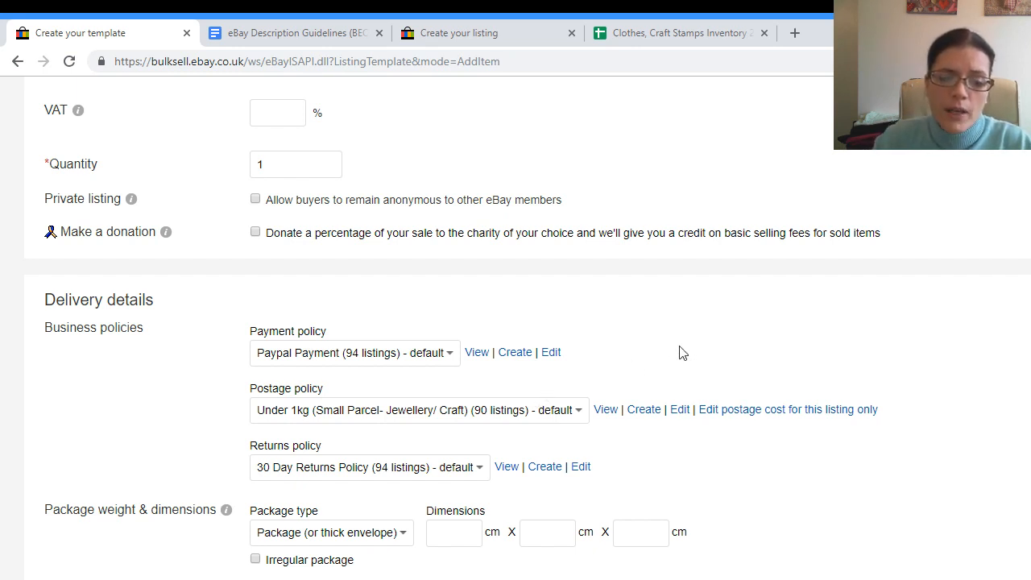
{"action": "scroll", "coordinate": [669, 347], "scroll_direction": "down", "scroll_amount": 2}
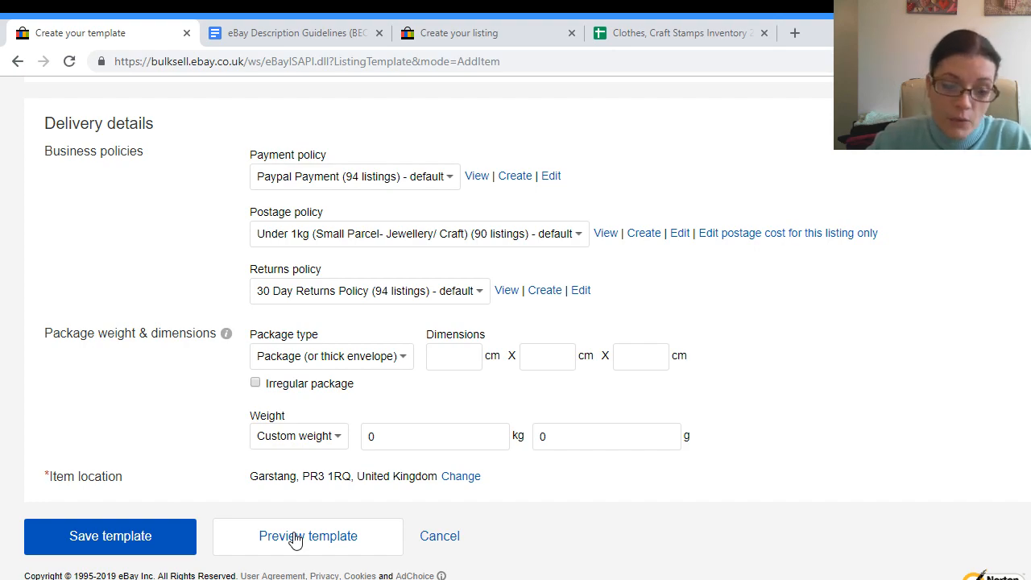
{"action": "scroll", "coordinate": [553, 513], "scroll_direction": "up", "scroll_amount": 4}
{"action": "scroll", "coordinate": [552, 513], "scroll_direction": "down", "scroll_amount": 4}
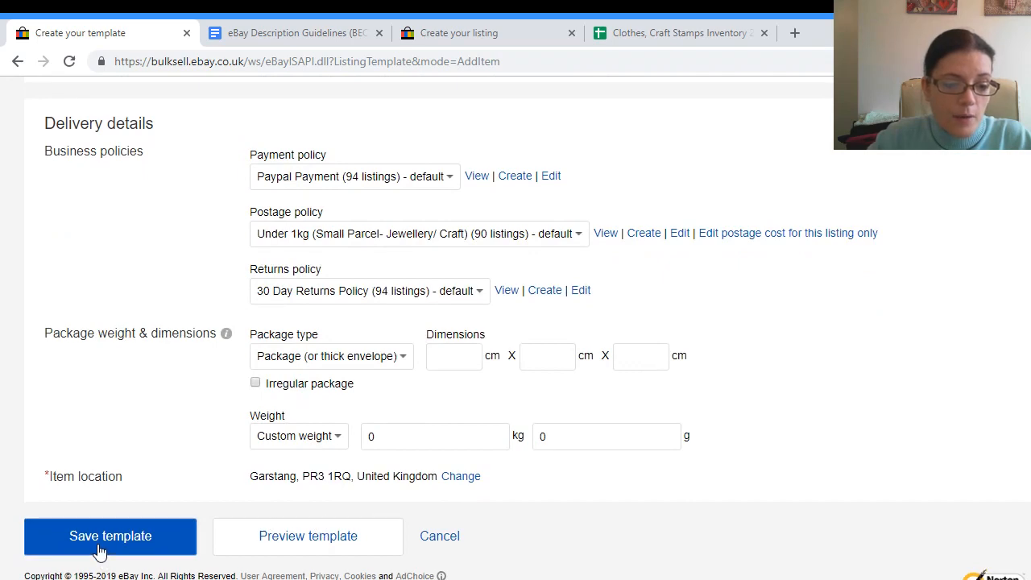
{"action": "left_click", "coordinate": [99, 550]}
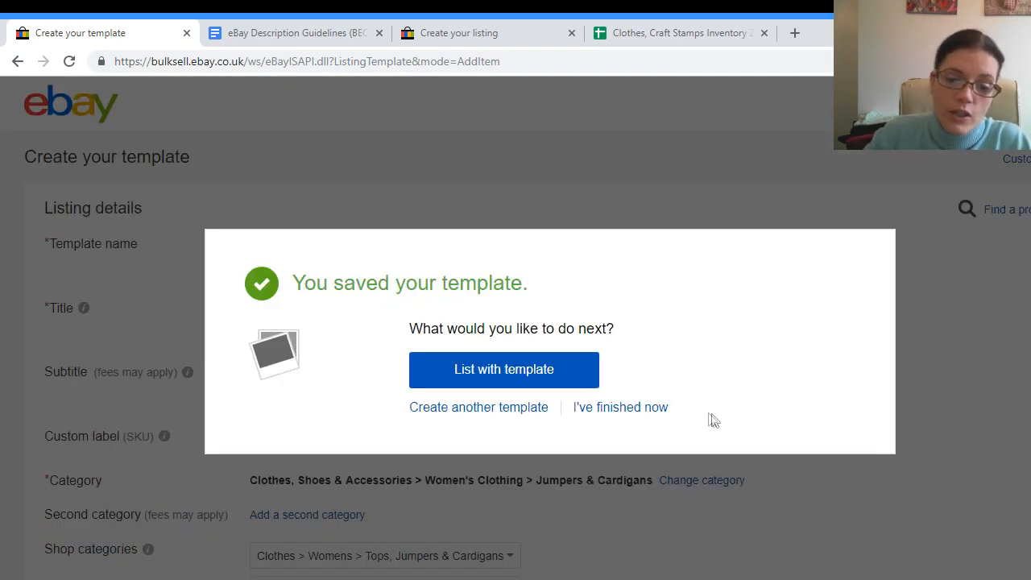
{"action": "left_click", "coordinate": [622, 408]}
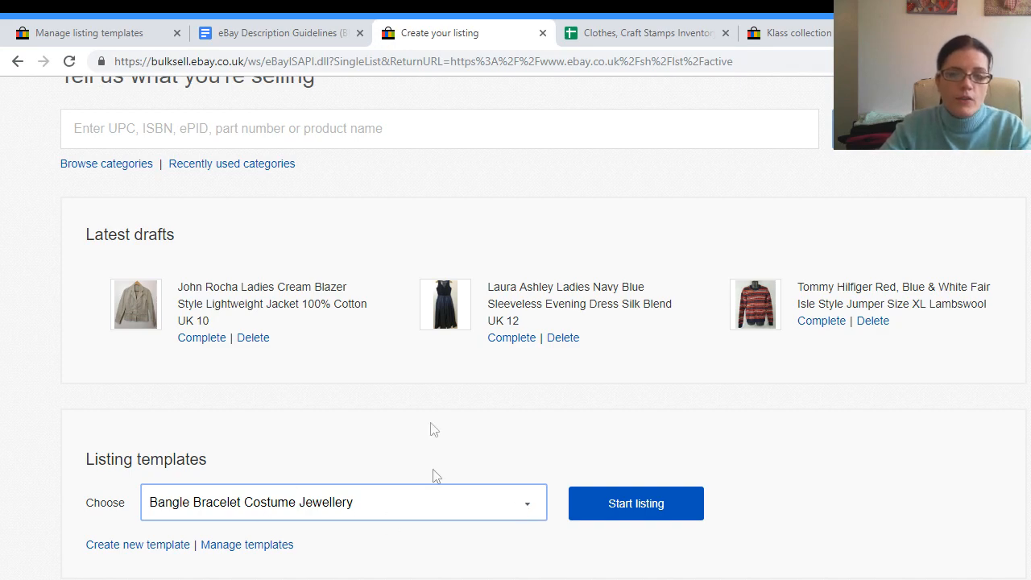
Step: Start a new listing from the Ladies Cardigan Template
{"action": "scroll", "coordinate": [184, 159], "scroll_direction": "up", "scroll_amount": 1}
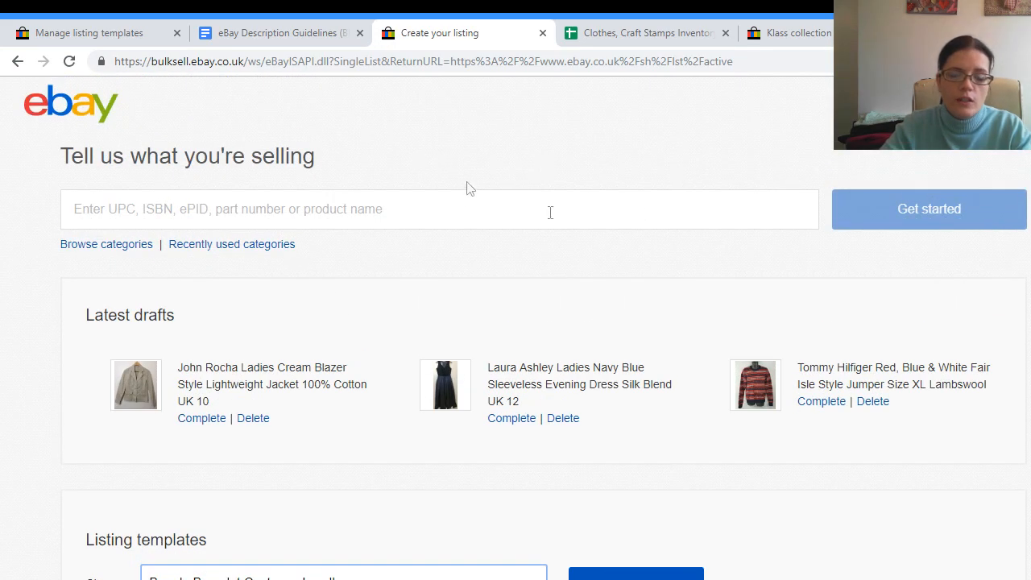
{"action": "scroll", "coordinate": [441, 292], "scroll_direction": "down", "scroll_amount": 1}
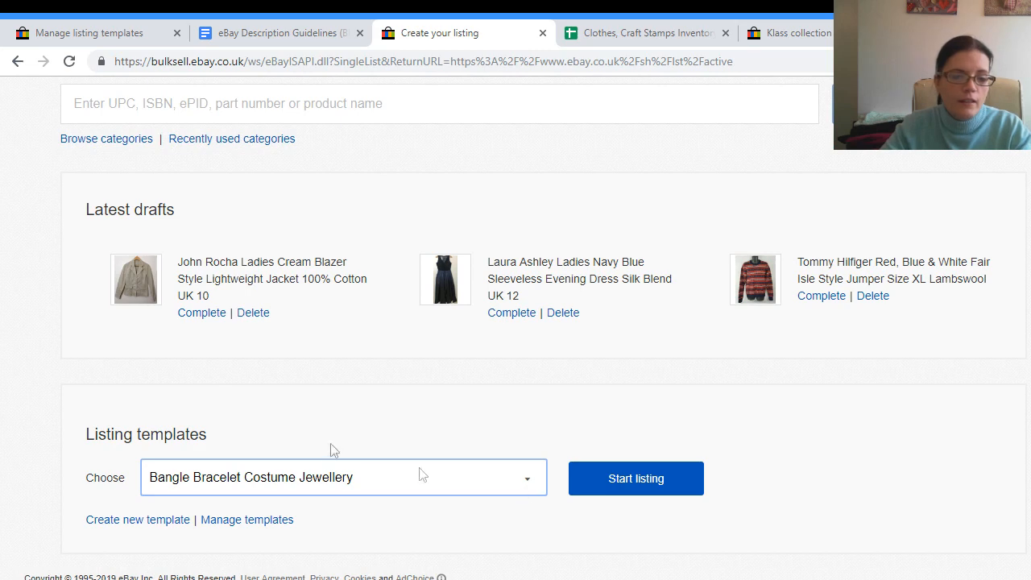
{"action": "key", "text": "l"}
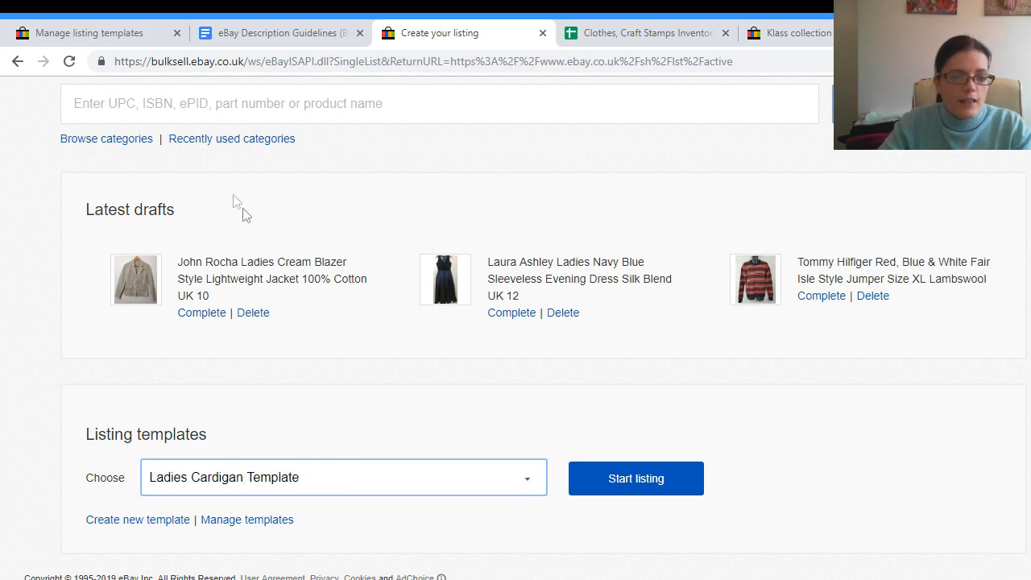
{"action": "left_click", "coordinate": [598, 493]}
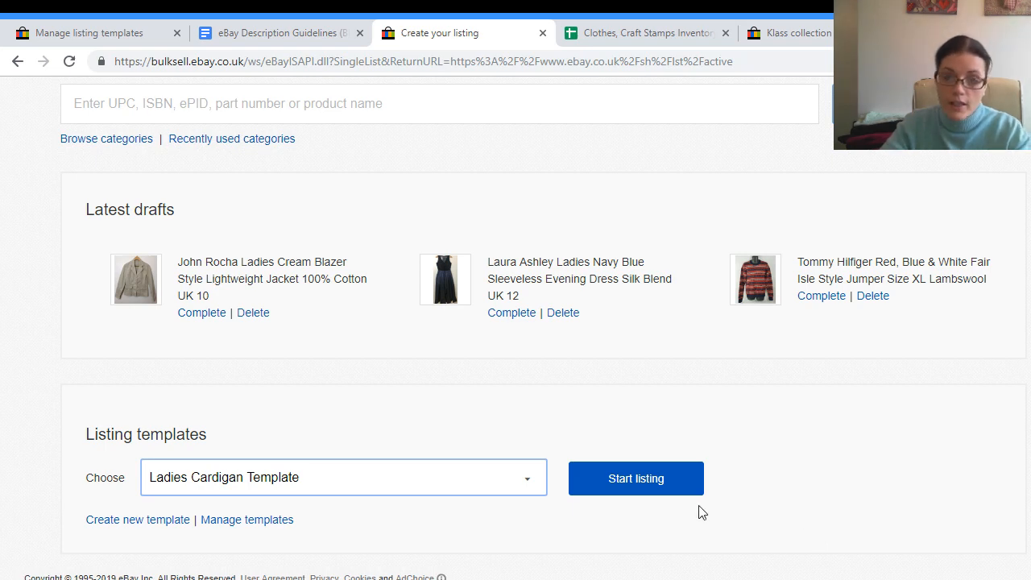
{"action": "left_click", "coordinate": [658, 481]}
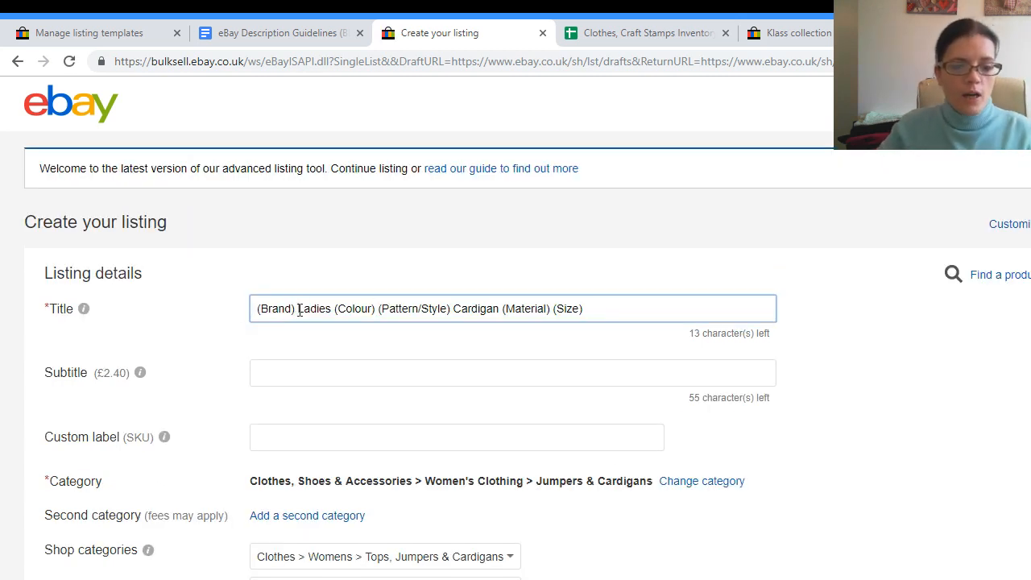
Step: Replace the (Brand) placeholder in the listing title with "Klass Collection"
{"action": "left_click", "coordinate": [297, 309]}
{"action": "key", "text": "BackSpace"}
{"action": "key", "text": "BackSpace"}
{"action": "key", "text": "BackSpace"}
{"action": "key", "text": "BackSpace"}
{"action": "key", "text": "BackSpace"}
{"action": "key", "text": "BackSpace"}
{"action": "key", "text": "BackSpace"}
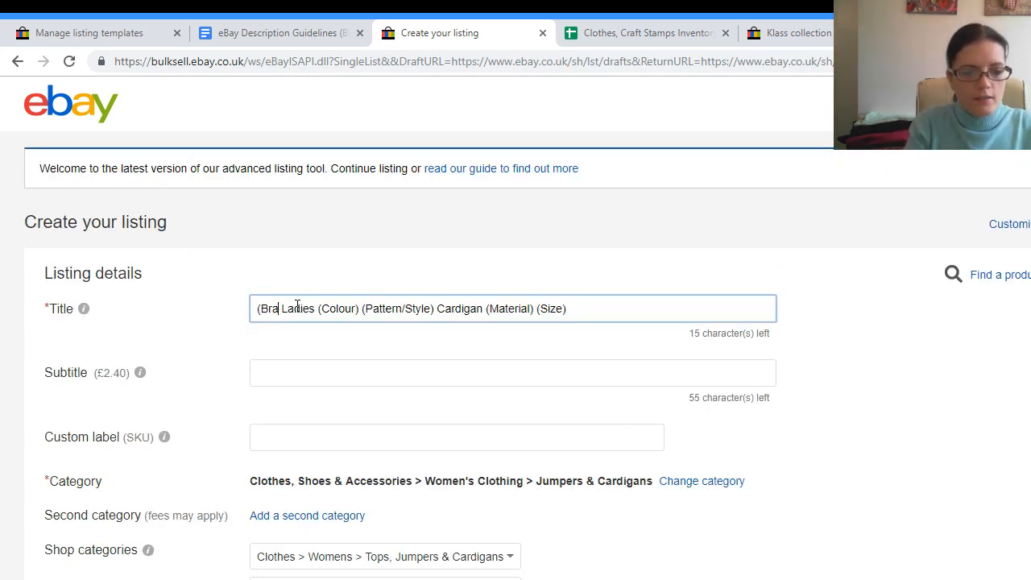
{"action": "type", "text": "Klass Collection"}
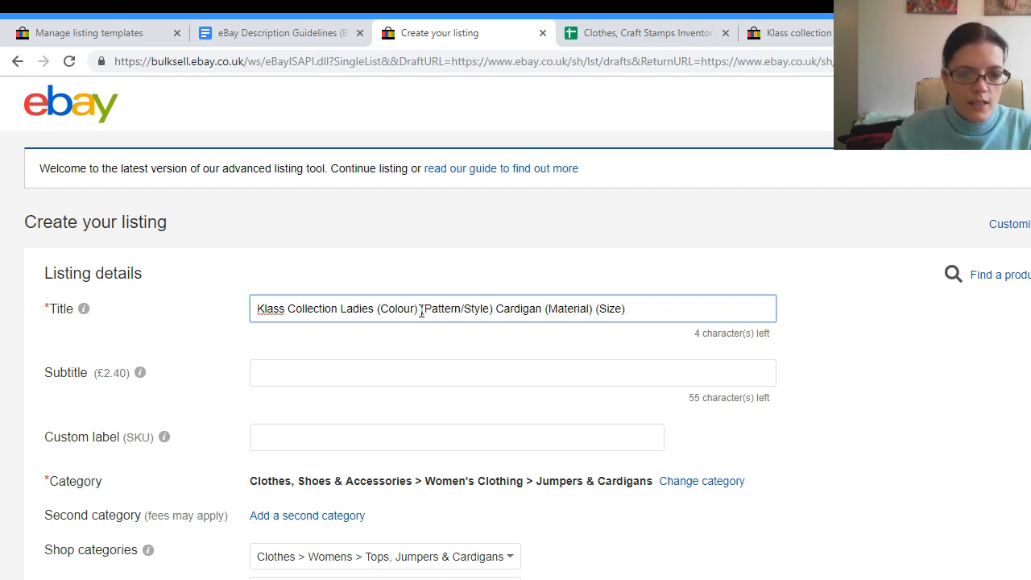
Step: Replace the (Colour) placeholder in the listing title with "Black"
{"action": "key", "text": "BackSpace"}
{"action": "key", "text": "BackSpace"}
{"action": "key", "text": "BackSpace"}
{"action": "key", "text": "BackSpace"}
{"action": "key", "text": "BackSpace"}
{"action": "key", "text": "BackSpace"}
{"action": "key", "text": "BackSpace"}
{"action": "key", "text": "BackSpace"}
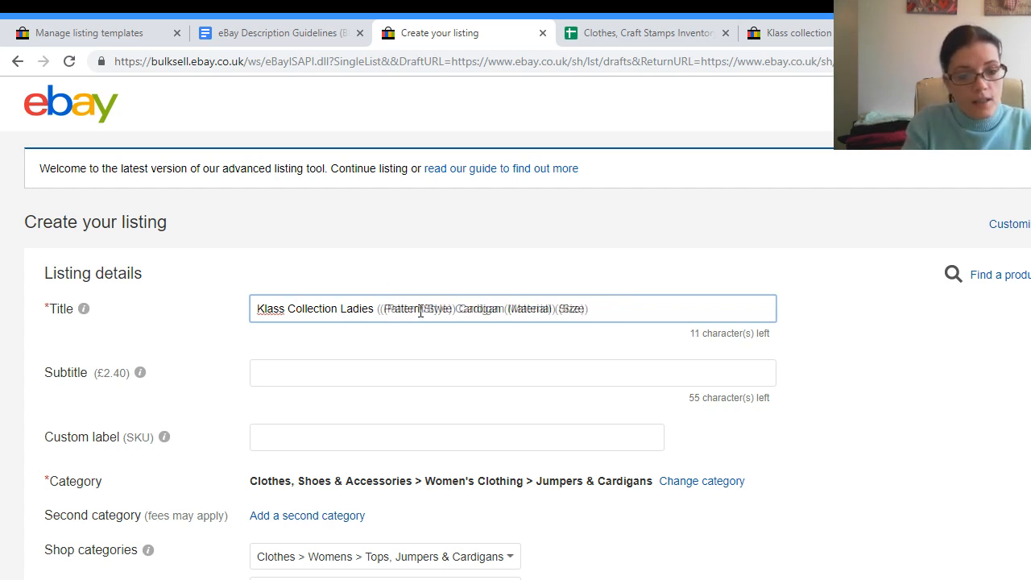
{"action": "type", "text": "Black"}
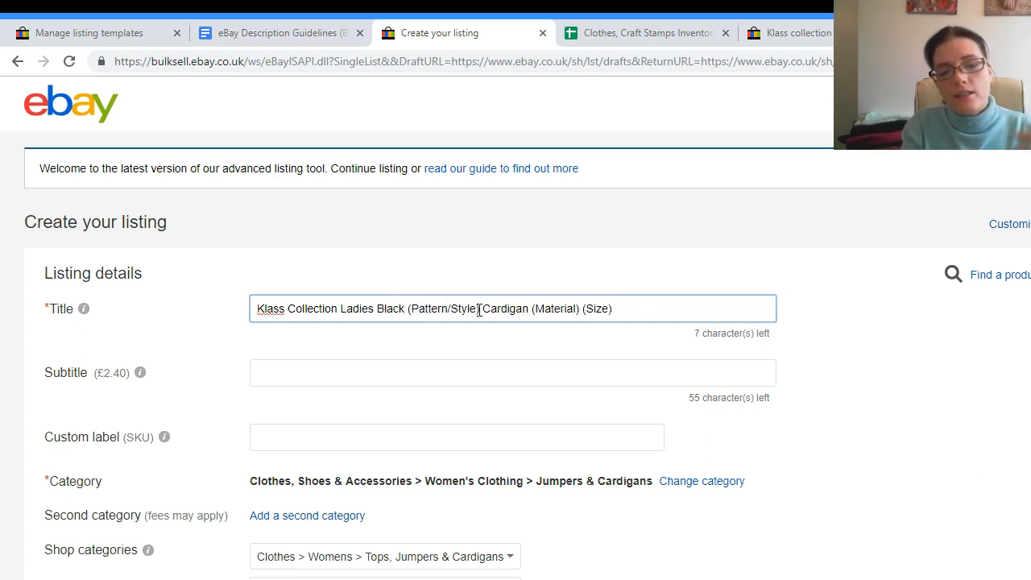
Step: Replace the (Pattern/Style) placeholder in the listing title with "Floral Neckline"
{"action": "left_click", "coordinate": [479, 308]}
{"action": "key", "text": "BackSpace"}
{"action": "key", "text": "BackSpace"}
{"action": "key", "text": "BackSpace"}
{"action": "key", "text": "BackSpace"}
{"action": "key", "text": "BackSpace"}
{"action": "key", "text": "BackSpace"}
{"action": "key", "text": "BackSpace"}
{"action": "key", "text": "BackSpace"}
{"action": "key", "text": "BackSpace"}
{"action": "key", "text": "BackSpace"}
{"action": "key", "text": "BackSpace"}
{"action": "key", "text": "BackSpace"}
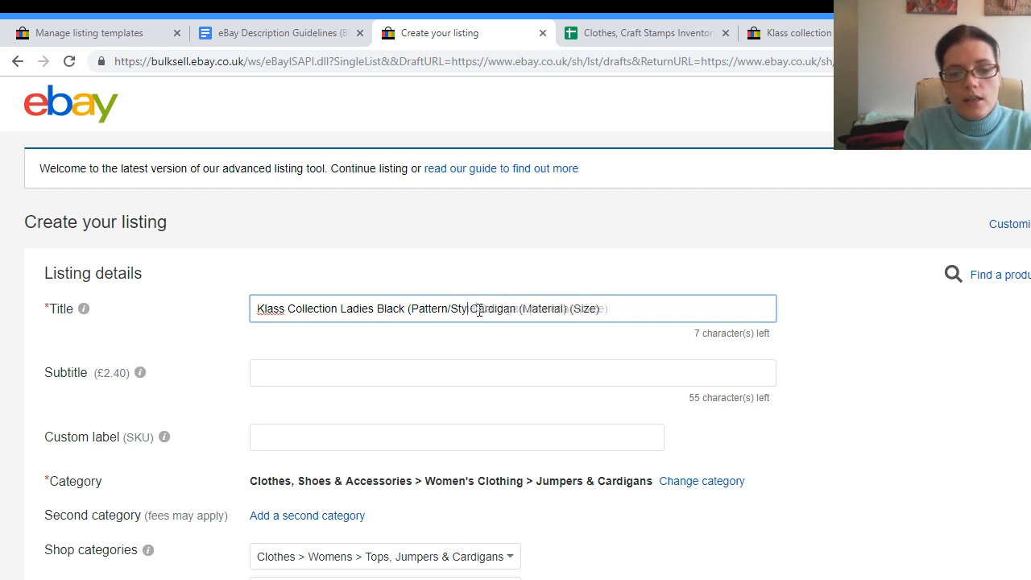
{"action": "key", "text": "BackSpace"}
{"action": "key", "text": "BackSpace"}
{"action": "key", "text": "BackSpace"}
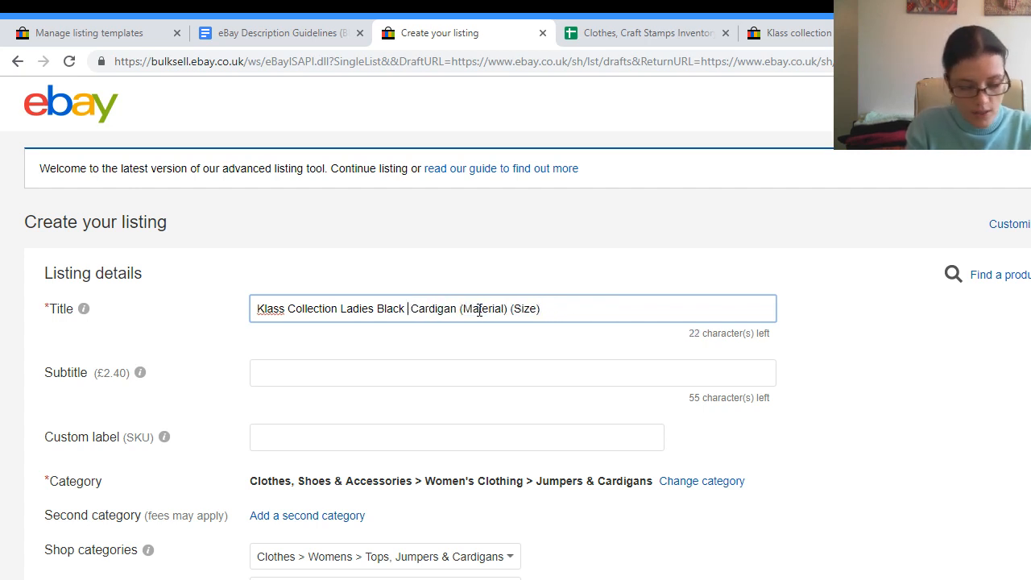
{"action": "type", "text": "Floral "}
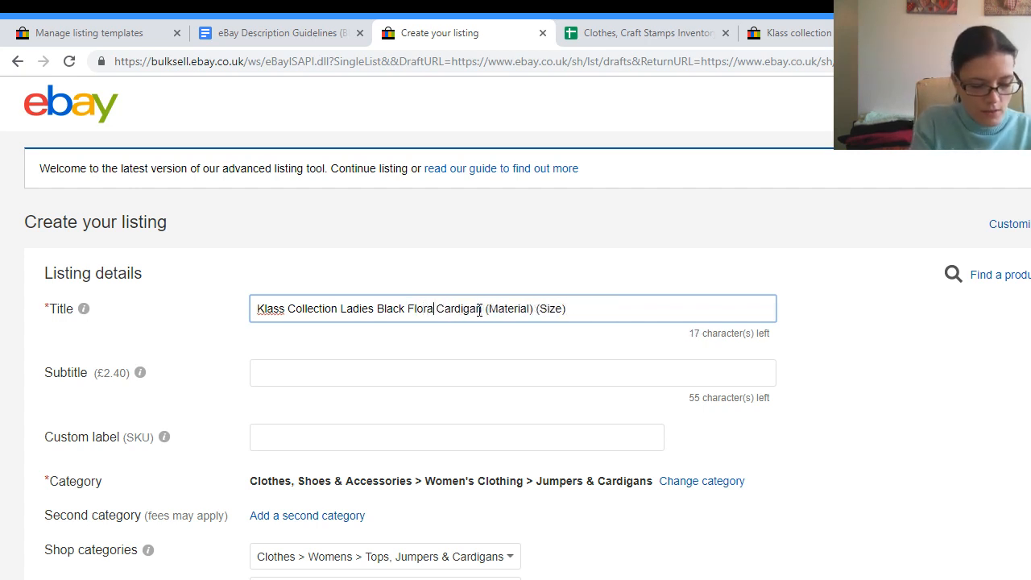
{"action": "type", "text": "Neckli"}
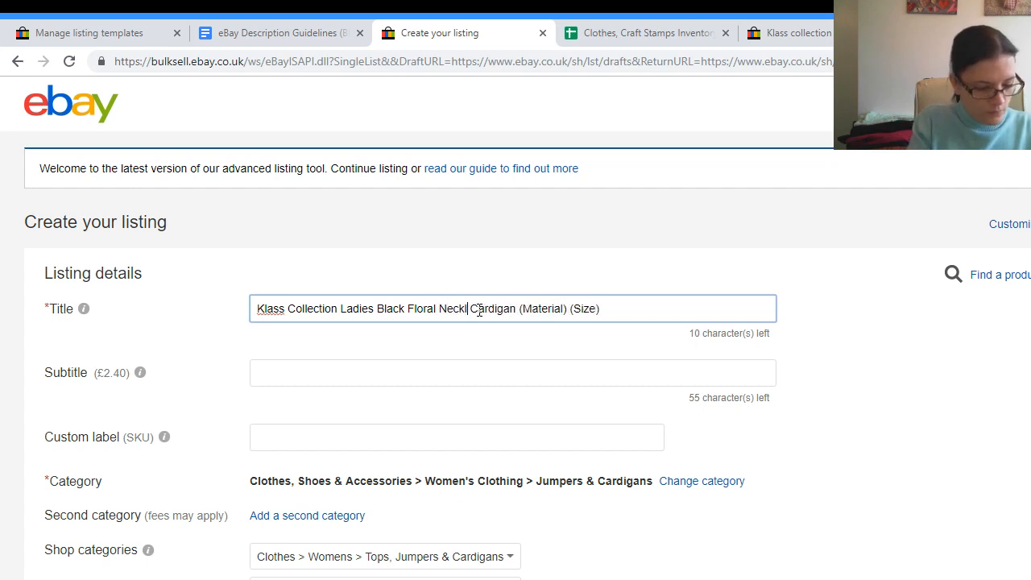
{"action": "type", "text": "ne"}
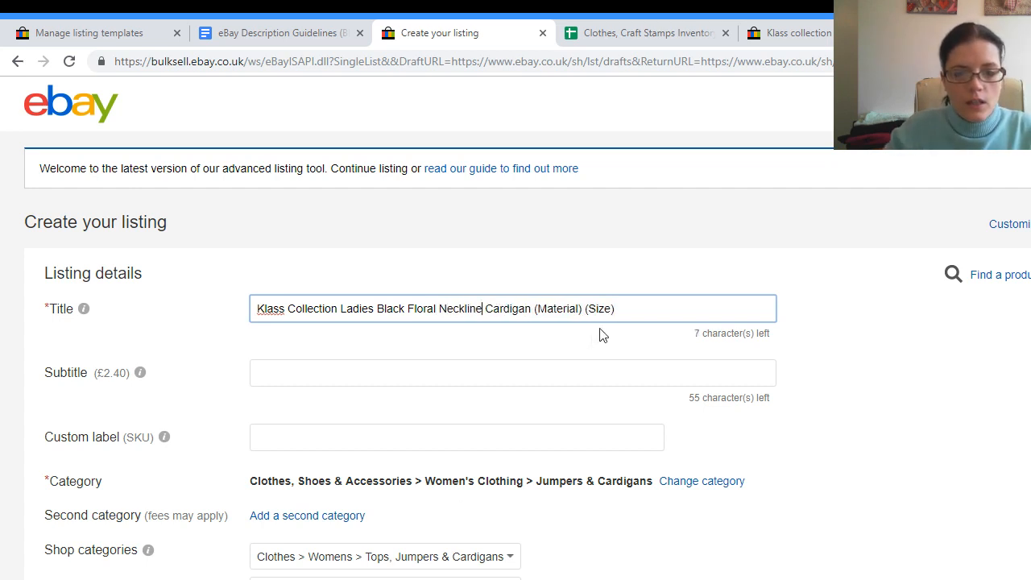
Step: Replace the (Material) placeholder in the listing title with "Boiled Wool"
{"action": "left_click", "coordinate": [583, 308]}
{"action": "key", "text": "BackSpace"}
{"action": "key", "text": "BackSpace"}
{"action": "key", "text": "BackSpace"}
{"action": "key", "text": "BackSpace"}
{"action": "key", "text": "BackSpace"}
{"action": "key", "text": "BackSpace"}
{"action": "key", "text": "BackSpace"}
{"action": "key", "text": "BackSpace"}
{"action": "key", "text": "BackSpace"}
{"action": "key", "text": "BackSpace"}
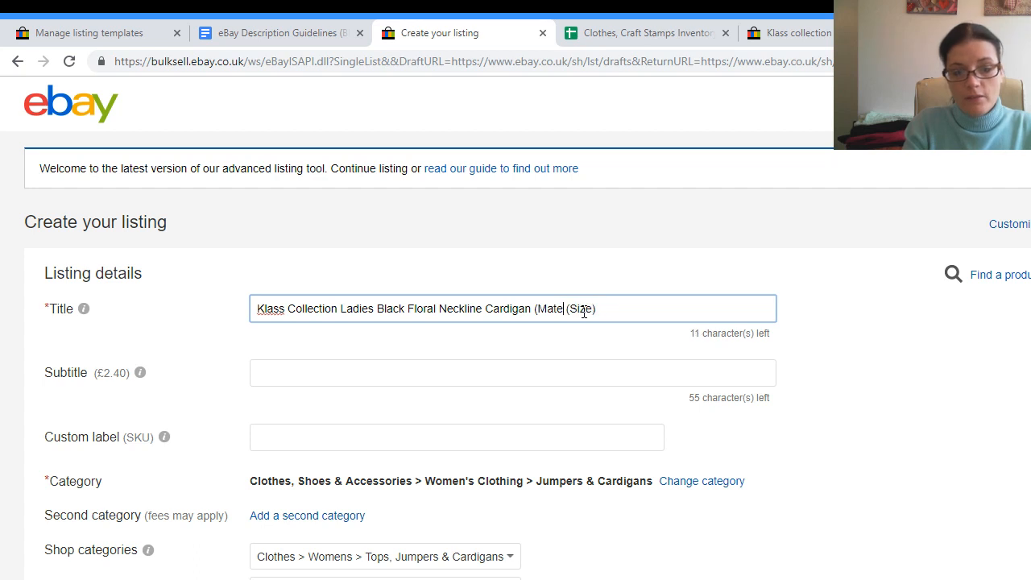
{"action": "type", "text": "Boile"}
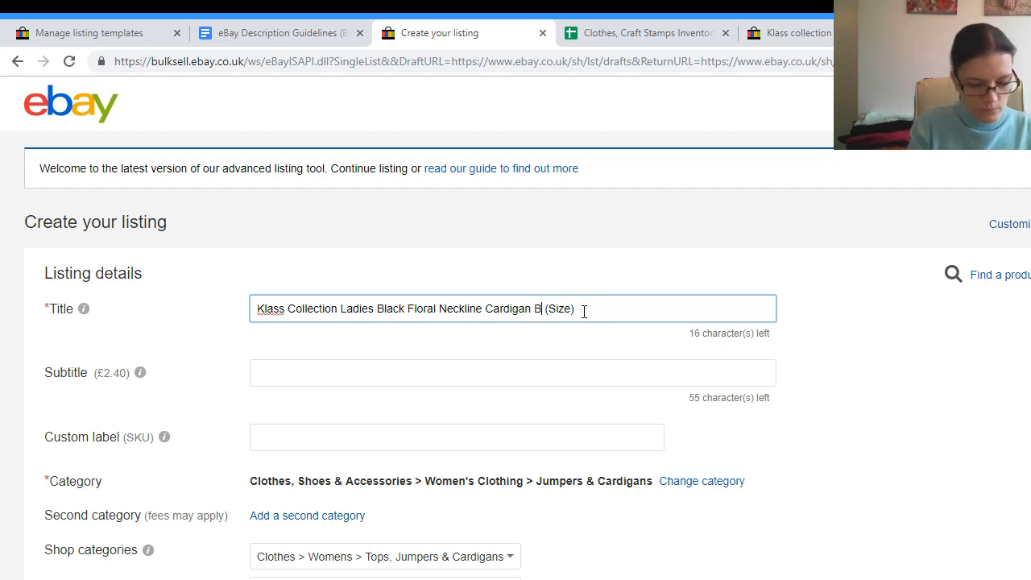
{"action": "type", "text": "d Wo"}
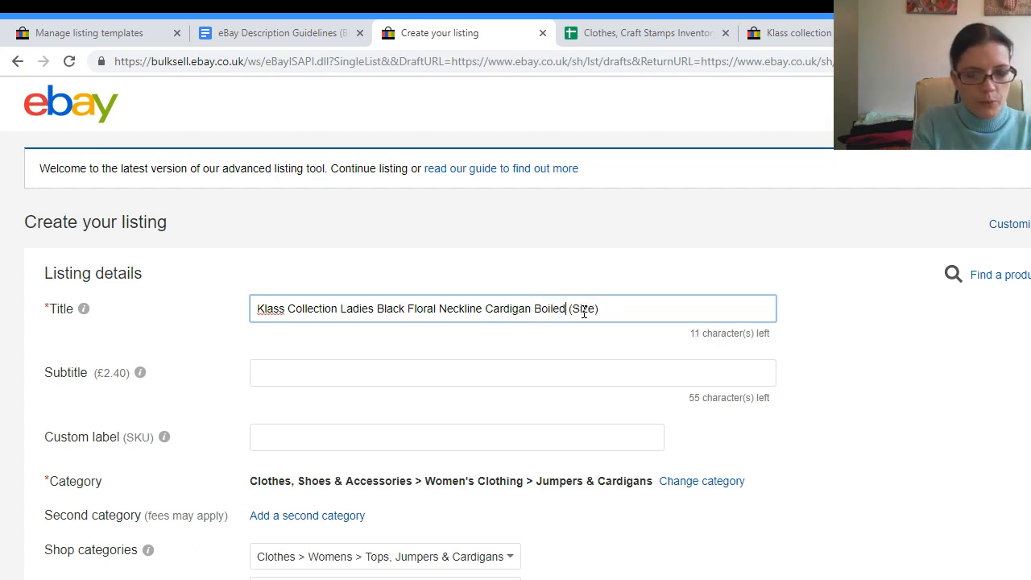
{"action": "type", "text": "ol"}
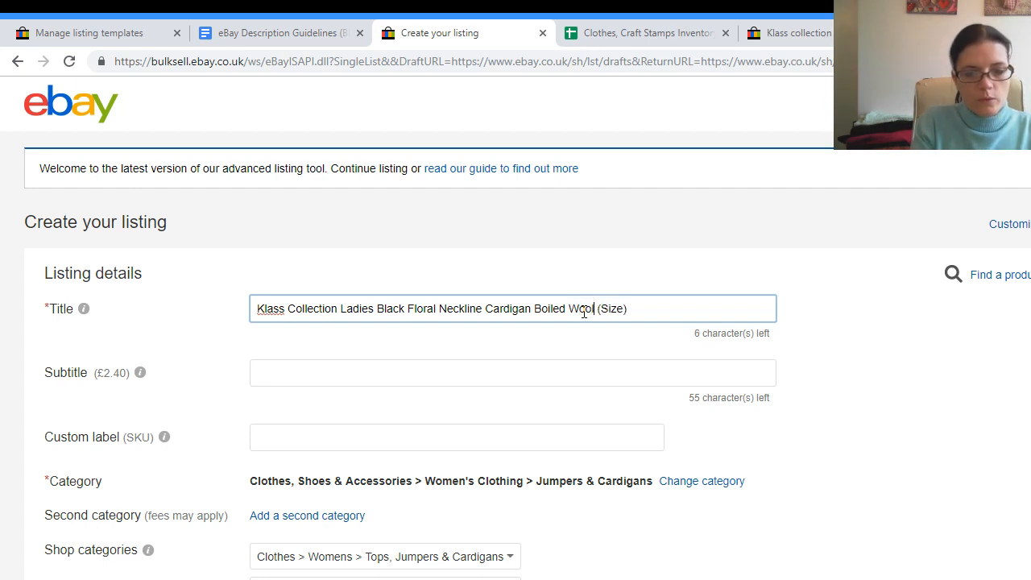
Step: Replace the (Size) placeholder at the end of the listing title with "Size L"
{"action": "key", "text": "BackSpace"}
{"action": "key", "text": "BackSpace"}
{"action": "key", "text": "BackSpace"}
{"action": "key", "text": "BackSpace"}
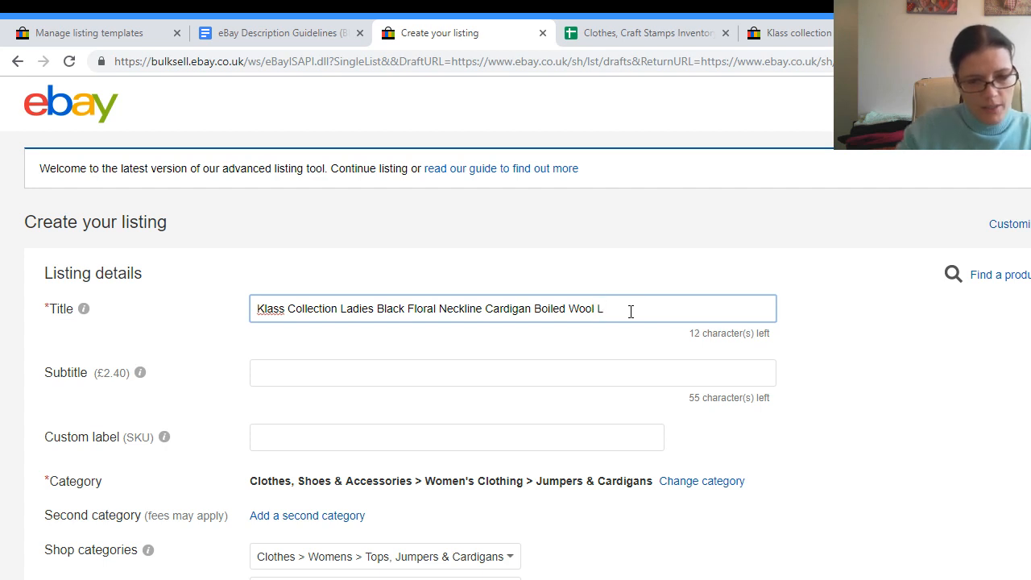
{"action": "left_click", "coordinate": [597, 314]}
{"action": "type", "text": "Size"}
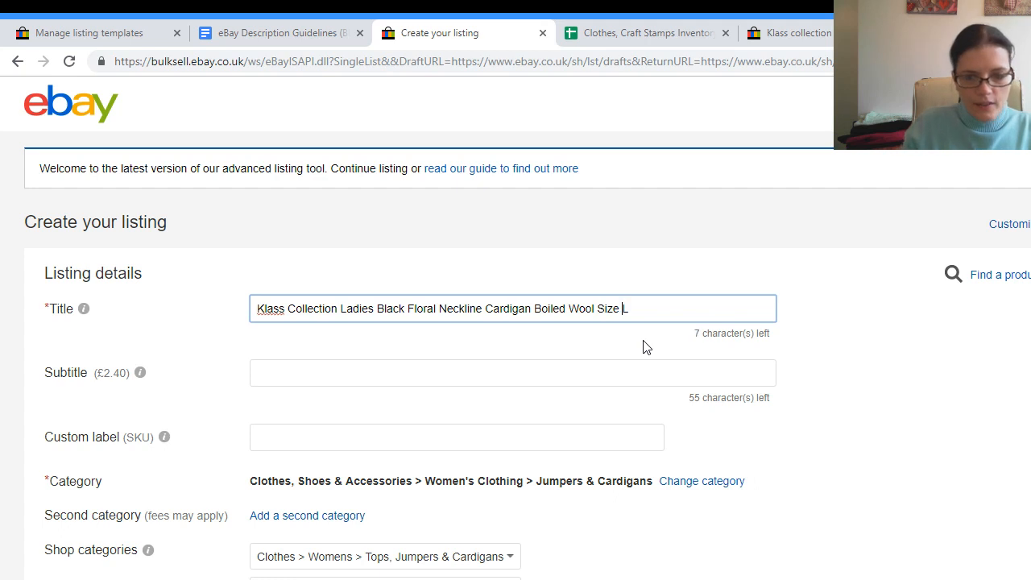
Step: Copy the complete listing title, leaving the custom label empty
{"action": "left_click", "coordinate": [299, 440]}
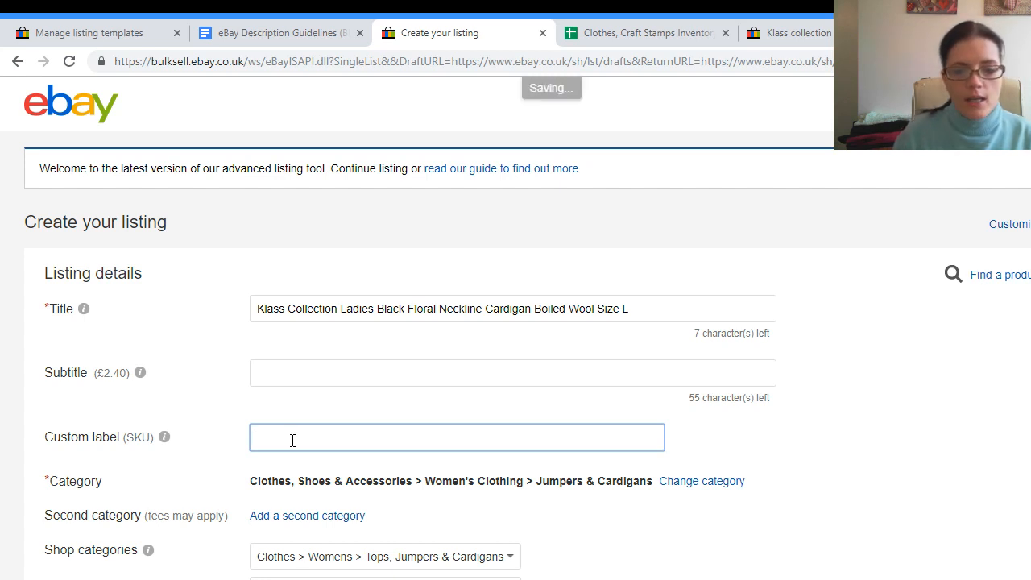
{"action": "left_click", "coordinate": [521, 403]}
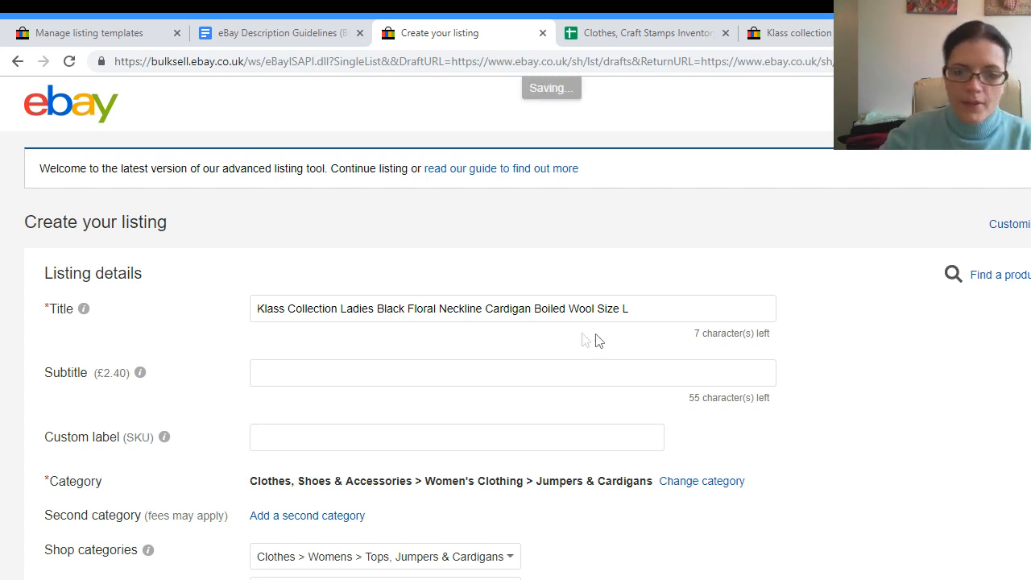
{"action": "left_click_drag", "start_coordinate": [644, 310], "coordinate": [239, 312]}
{"action": "key", "text": "ctrl+c"}
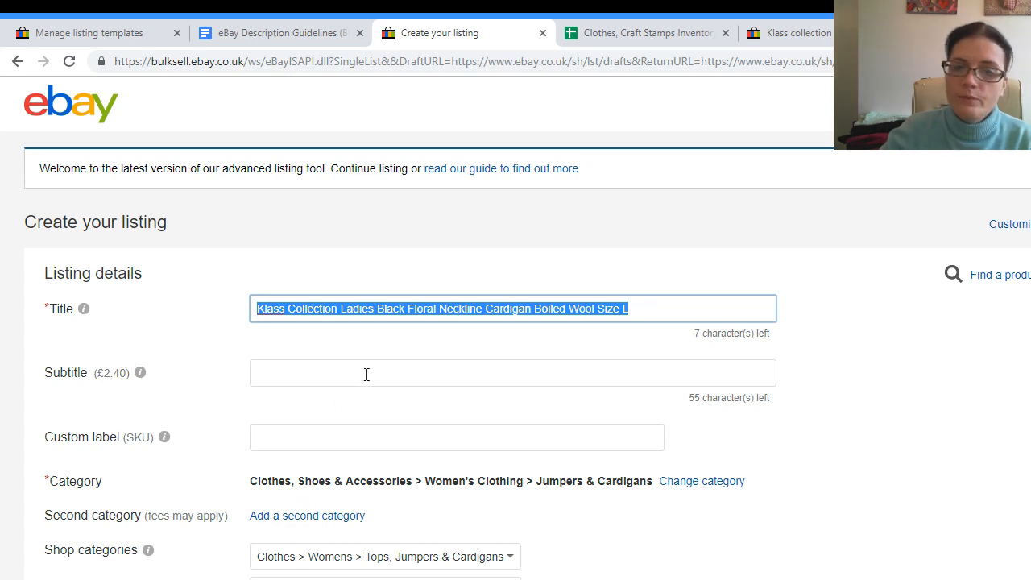
Step: In the inventory spreadsheet's B-series sheet, paste the copied listing title as the item for storage reference B33
{"action": "left_click", "coordinate": [628, 41]}
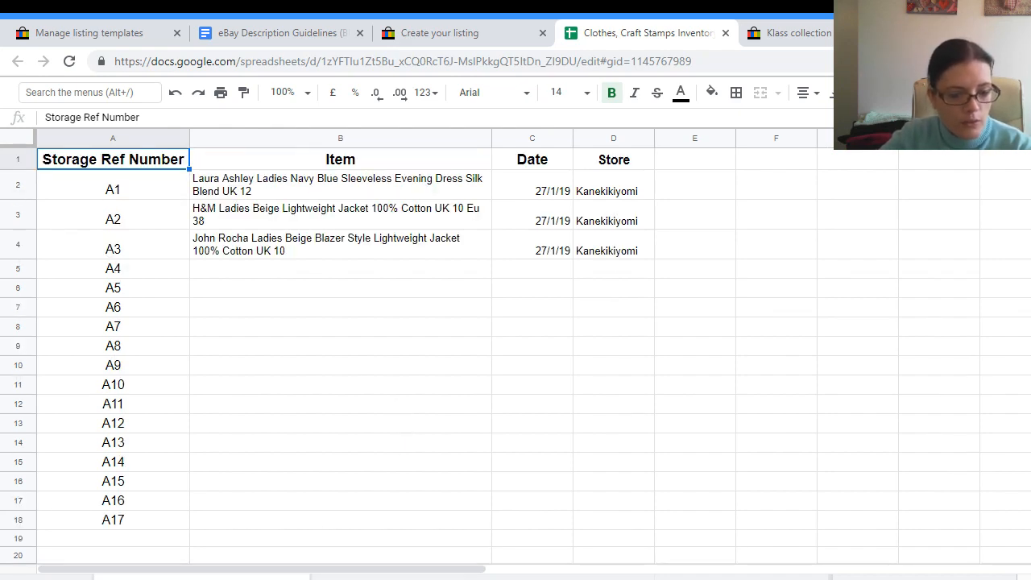
{"action": "left_click", "coordinate": [390, 577]}
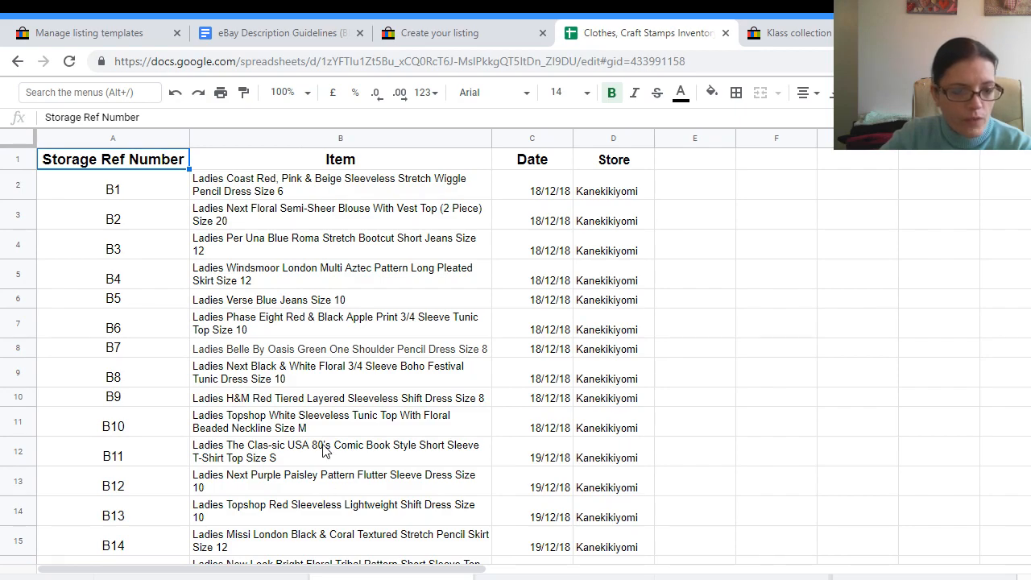
{"action": "scroll", "coordinate": [322, 450], "scroll_direction": "down", "scroll_amount": 5}
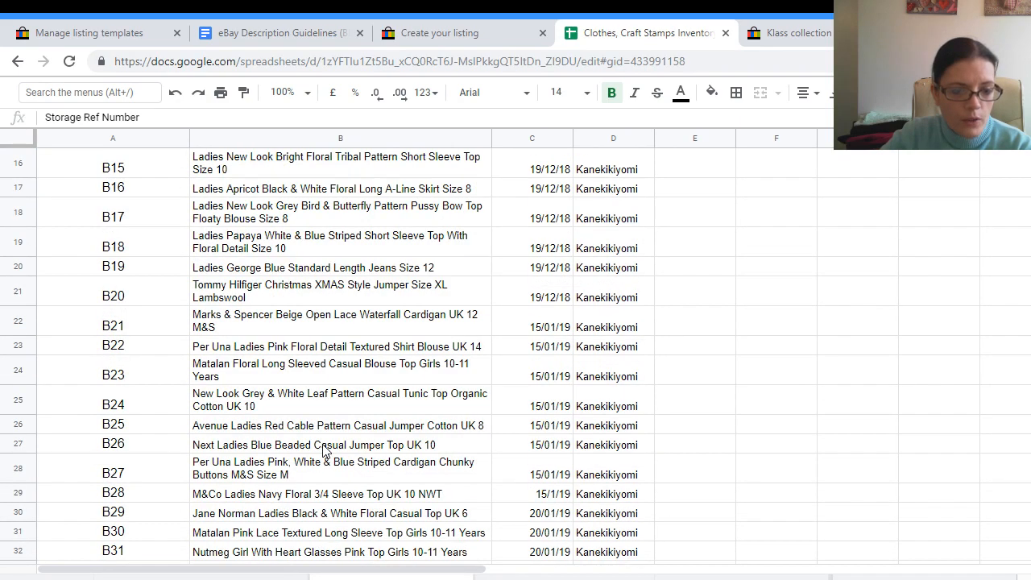
{"action": "scroll", "coordinate": [325, 451], "scroll_direction": "down", "scroll_amount": 3}
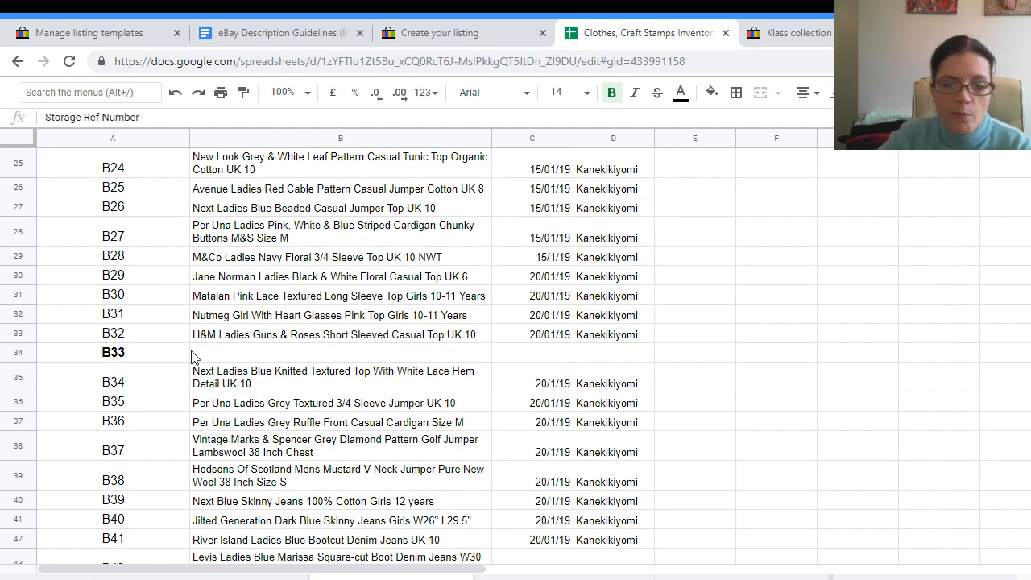
{"action": "left_click", "coordinate": [222, 359]}
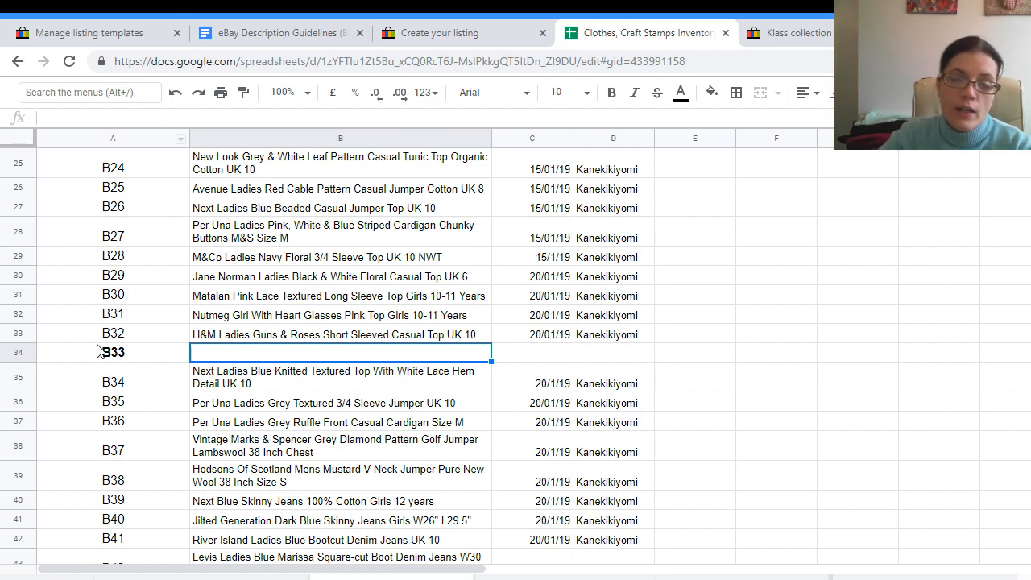
{"action": "scroll", "coordinate": [215, 352], "scroll_direction": "down", "scroll_amount": 3}
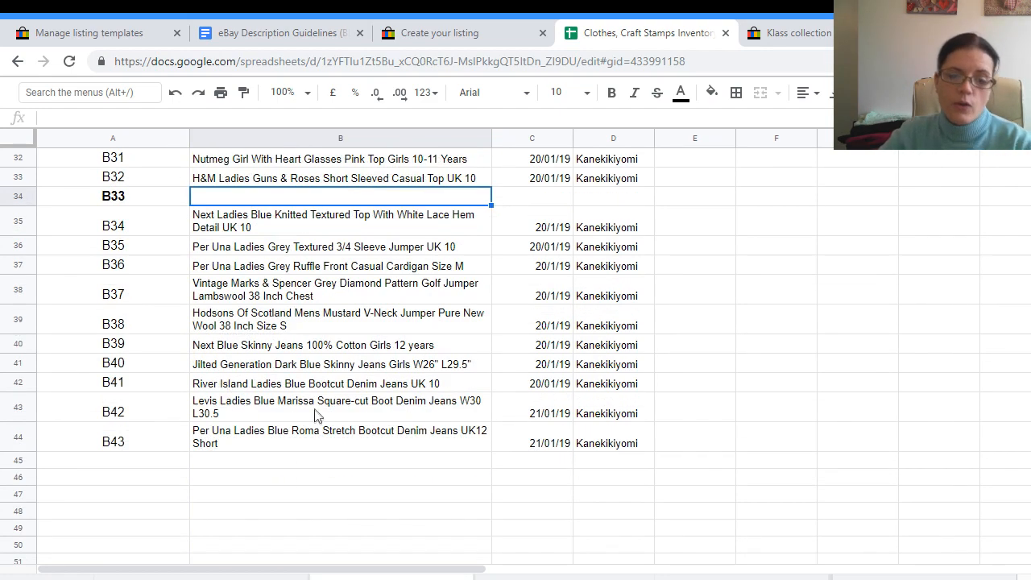
{"action": "scroll", "coordinate": [316, 413], "scroll_direction": "up", "scroll_amount": 2}
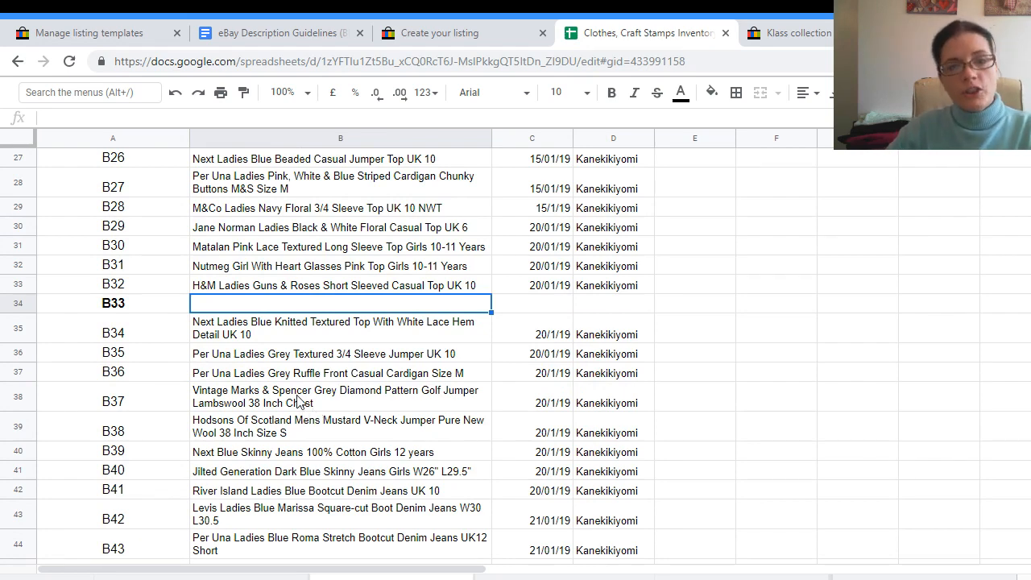
{"action": "scroll", "coordinate": [276, 358], "scroll_direction": "down", "scroll_amount": 1}
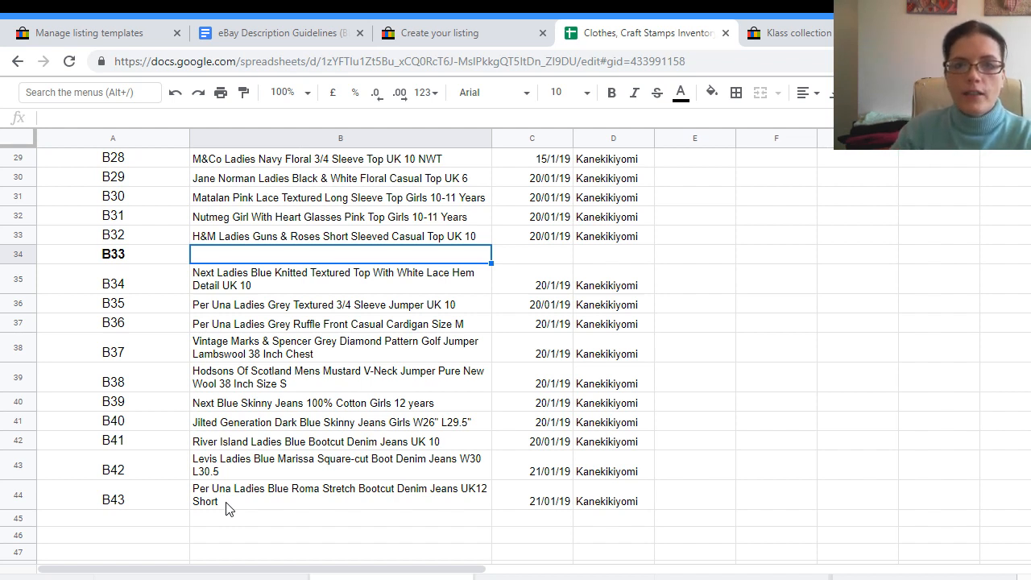
{"action": "right_click", "coordinate": [250, 254]}
{"action": "left_click", "coordinate": [291, 319]}
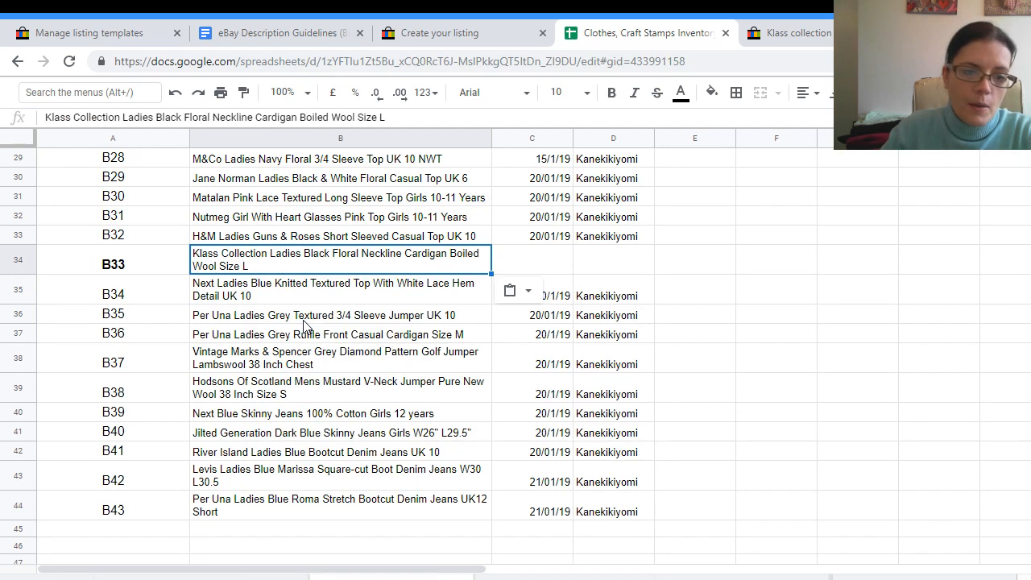
Step: Enter the date 01/02/19 and the store Kanekikiyomi for the B33 cardigan entry
{"action": "left_click", "coordinate": [519, 267]}
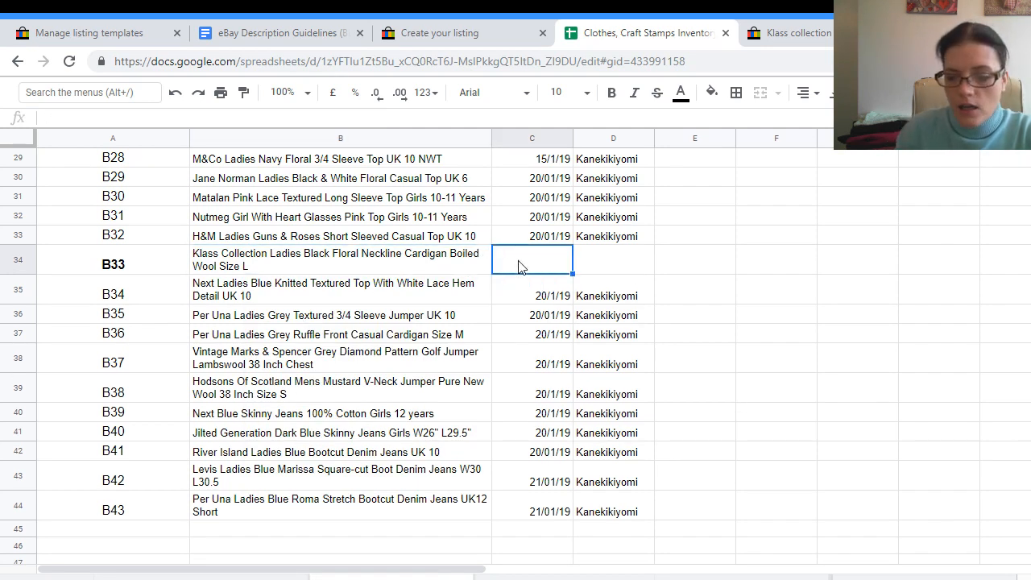
{"action": "type", "text": "01/"}
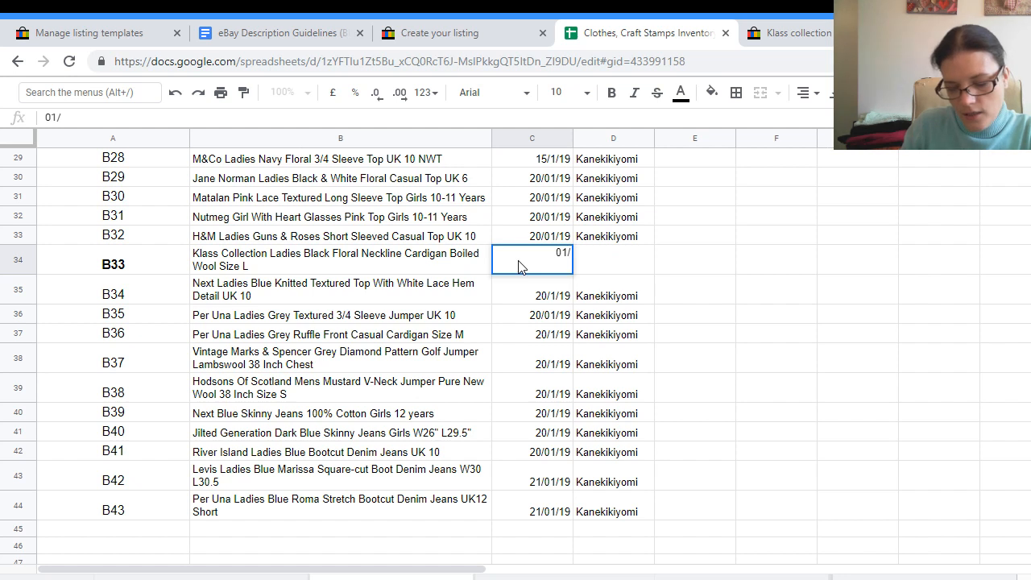
{"action": "type", "text": "02/19"}
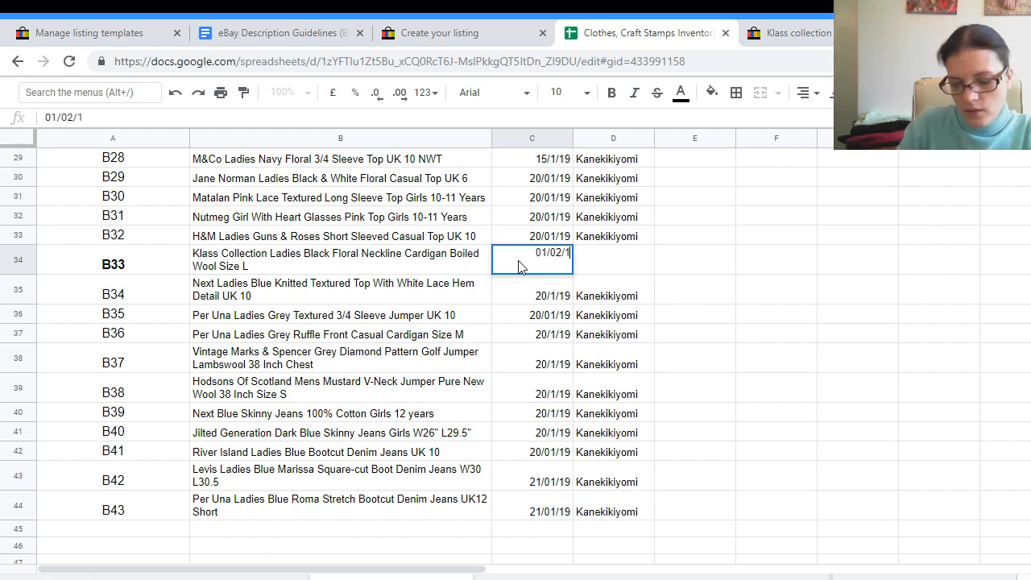
{"action": "left_click", "coordinate": [609, 259]}
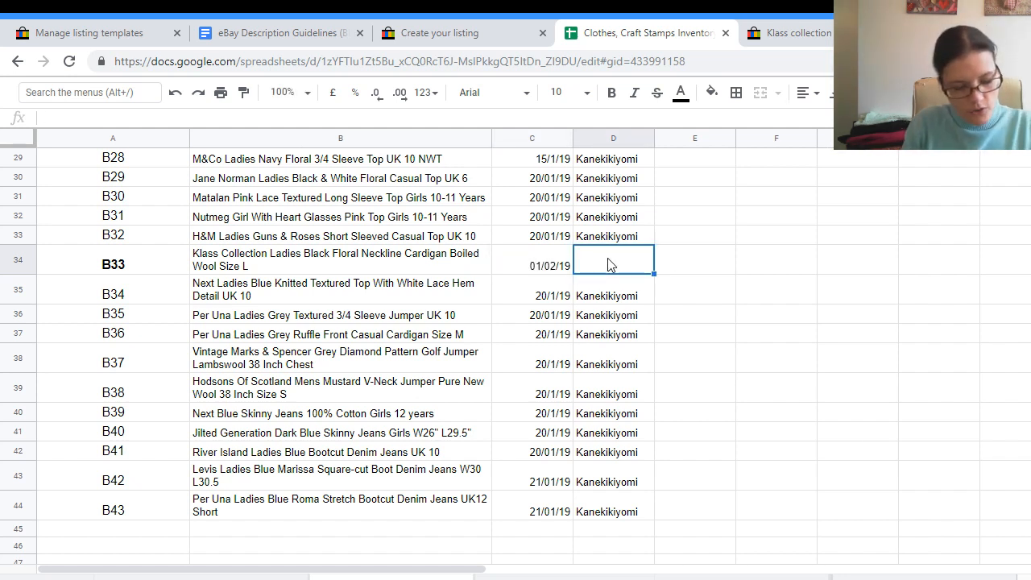
{"action": "type", "text": "K"}
{"action": "left_click", "coordinate": [683, 266]}
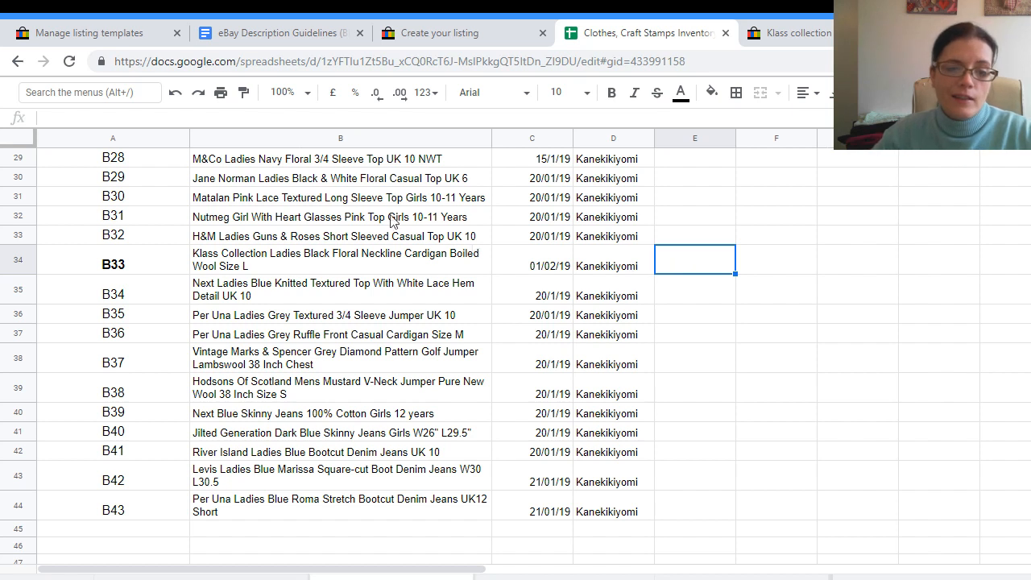
Step: Return to the eBay listing draft and set its custom label (SKU) to B33
{"action": "left_click", "coordinate": [145, 275]}
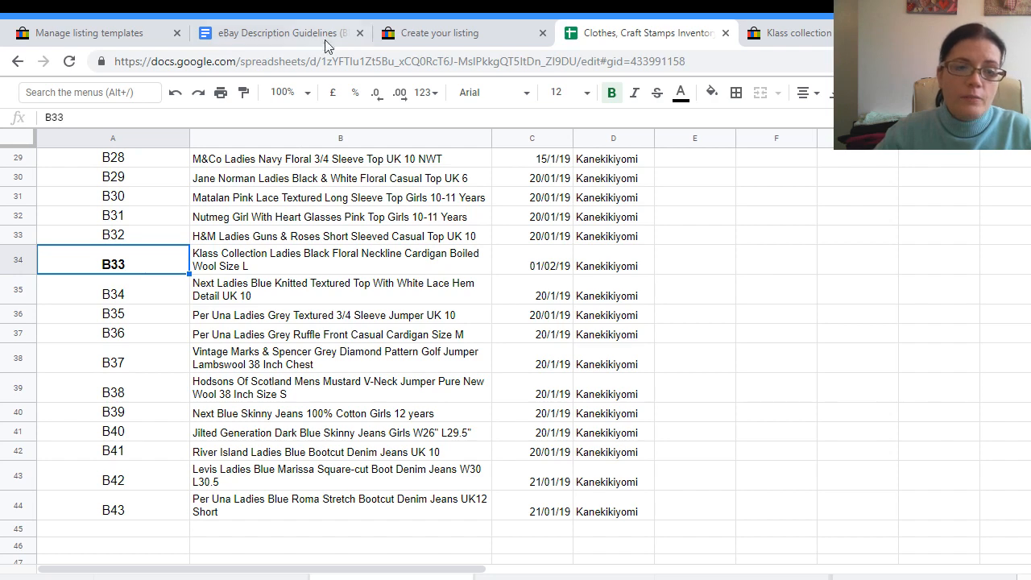
{"action": "left_click", "coordinate": [444, 36]}
{"action": "left_click", "coordinate": [308, 433]}
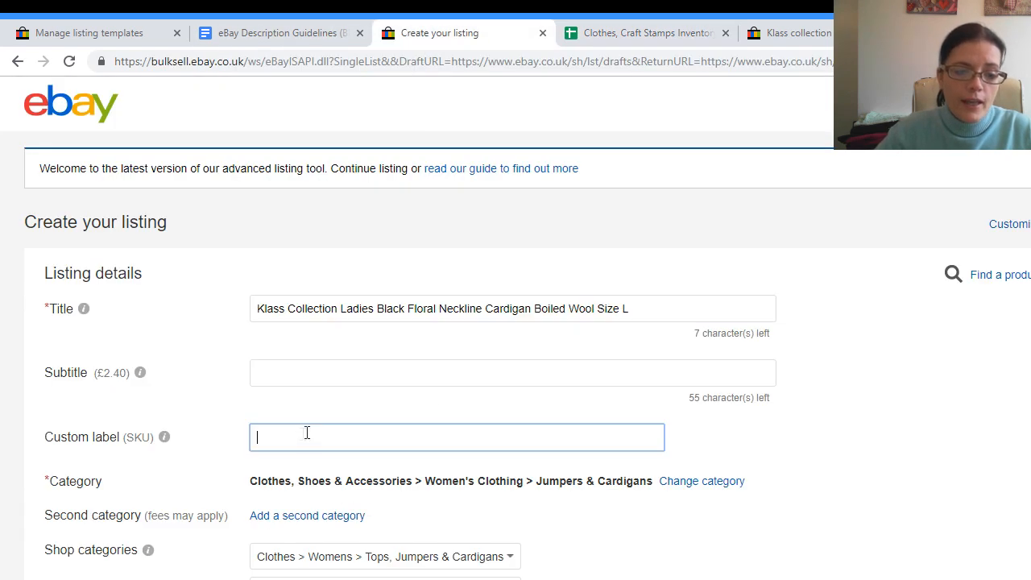
{"action": "type", "text": "B33"}
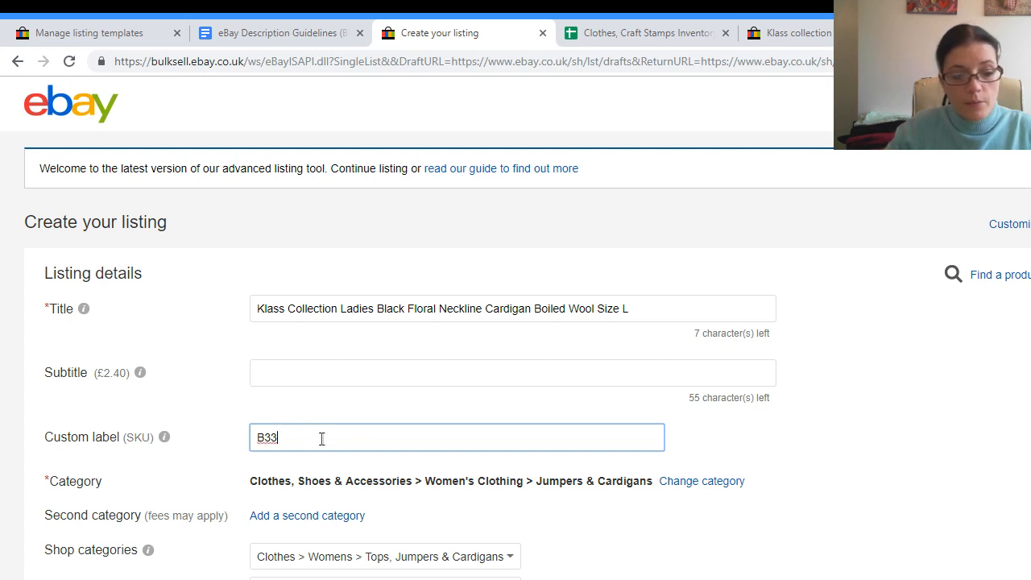
{"action": "left_click", "coordinate": [756, 436]}
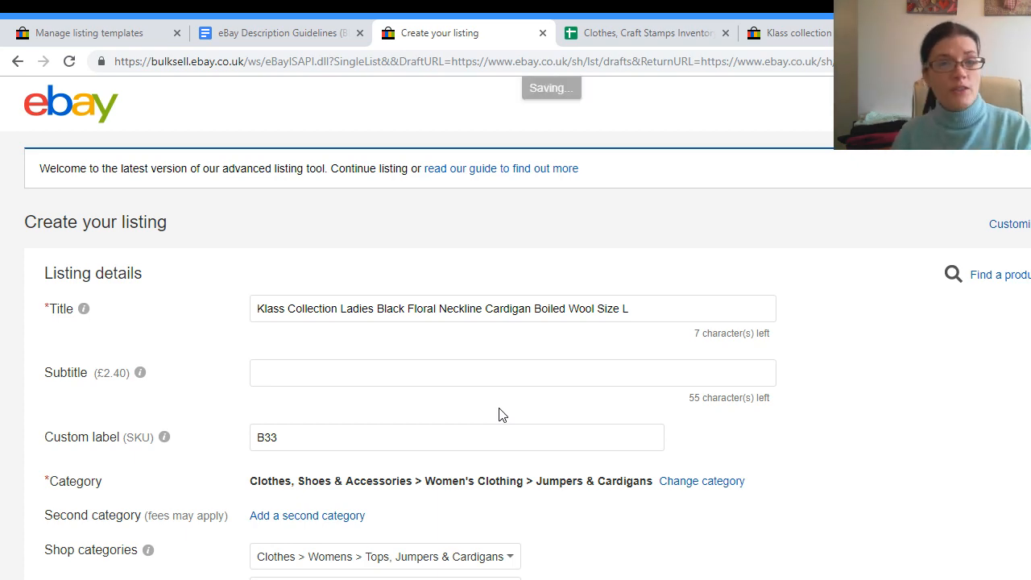
Step: Remove the "used/" and "/ excellent" options from the condition description so that it begins "In good condition"
{"action": "scroll", "coordinate": [476, 371], "scroll_direction": "down", "scroll_amount": 2}
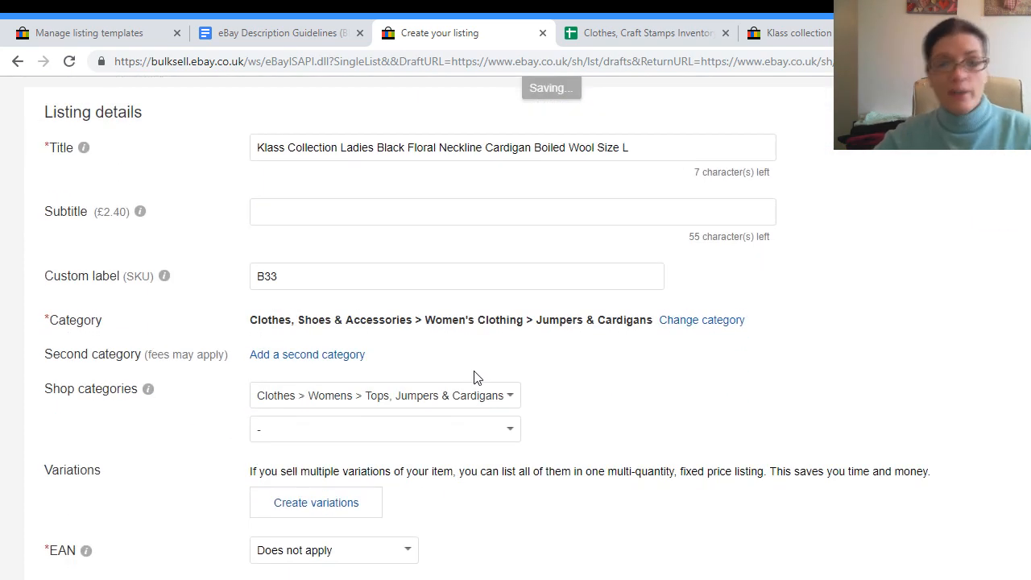
{"action": "scroll", "coordinate": [483, 379], "scroll_direction": "down", "scroll_amount": 1}
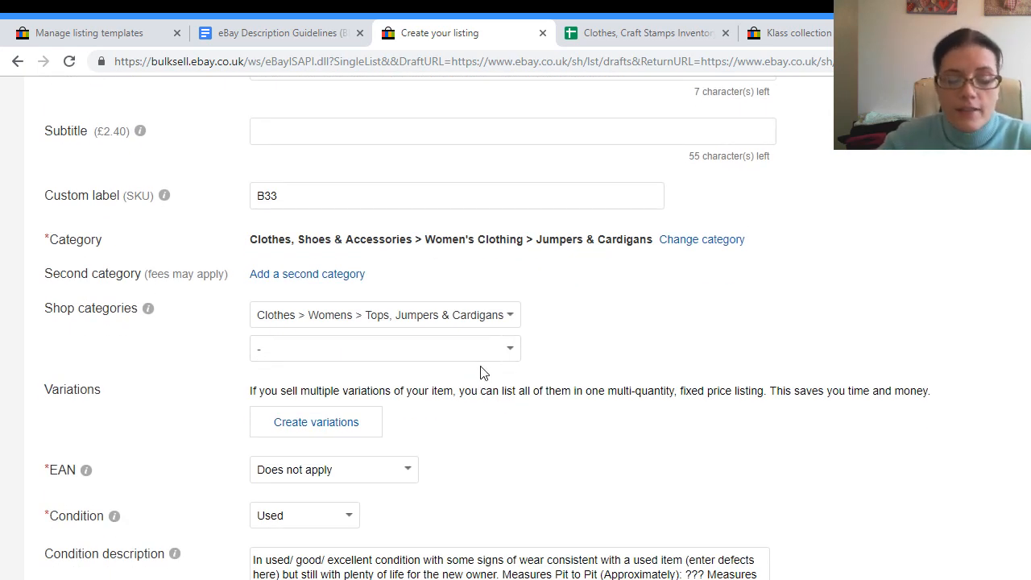
{"action": "scroll", "coordinate": [480, 371], "scroll_direction": "down", "scroll_amount": 2}
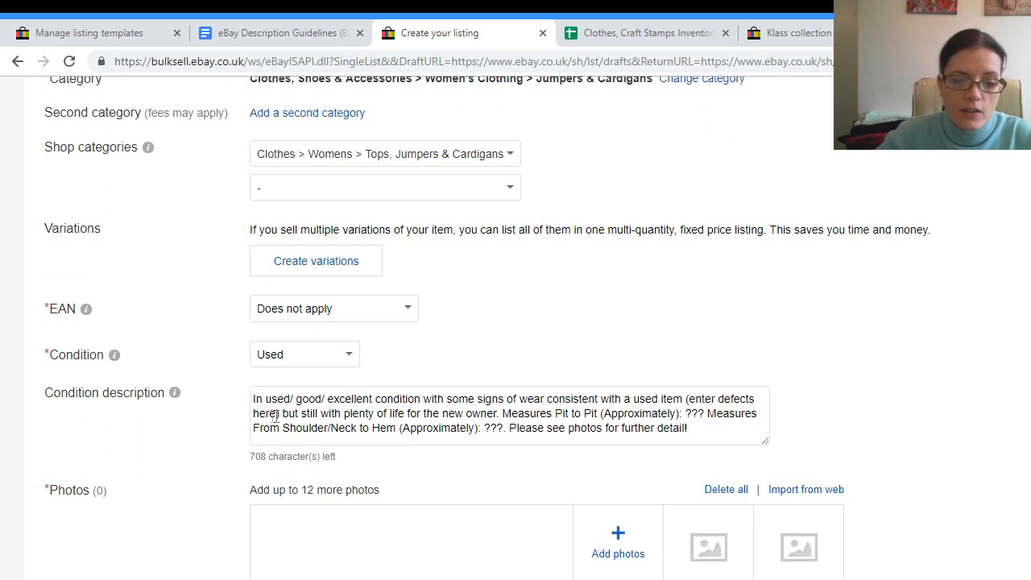
{"action": "left_click", "coordinate": [296, 399]}
{"action": "key", "text": "BackSpace"}
{"action": "key", "text": "BackSpace"}
{"action": "key", "text": "BackSpace"}
{"action": "key", "text": "BackSpace"}
{"action": "key", "text": "BackSpace"}
{"action": "key", "text": "BackSpace"}
{"action": "key", "text": "BackSpace"}
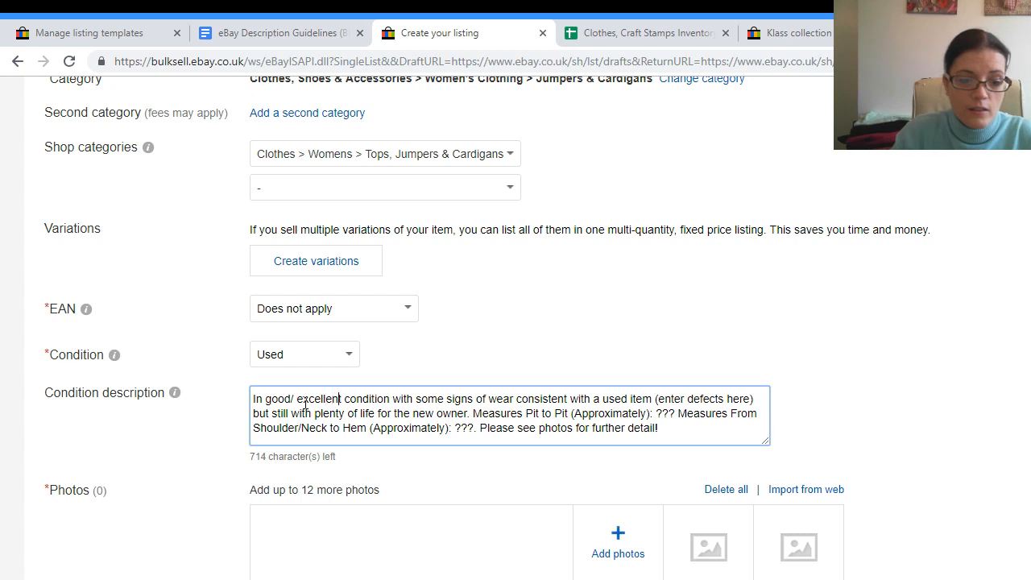
{"action": "key", "text": "BackSpace"}
{"action": "key", "text": "BackSpace"}
{"action": "key", "text": "BackSpace"}
{"action": "key", "text": "BackSpace"}
{"action": "key", "text": "BackSpace"}
{"action": "key", "text": "BackSpace"}
{"action": "key", "text": "BackSpace"}
{"action": "key", "text": "BackSpace"}
{"action": "key", "text": "BackSpace"}
{"action": "key", "text": "BackSpace"}
{"action": "key", "text": "BackSpace"}
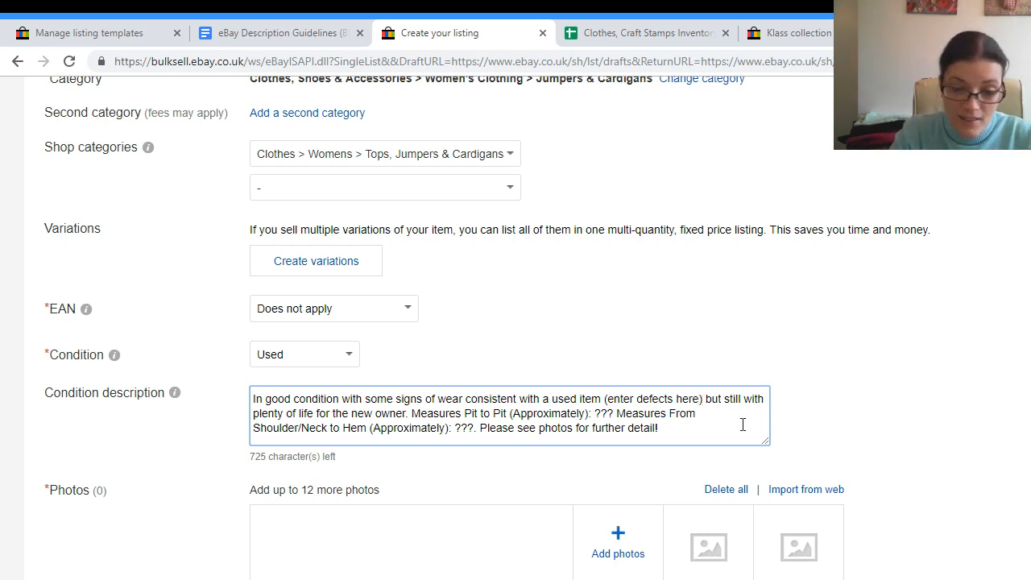
Step: Delete the "(enter defects here)" placeholder from the condition description
{"action": "key", "text": "BackSpace"}
{"action": "key", "text": "BackSpace"}
{"action": "key", "text": "BackSpace"}
{"action": "key", "text": "BackSpace"}
{"action": "key", "text": "BackSpace"}
{"action": "key", "text": "BackSpace"}
{"action": "key", "text": "BackSpace"}
{"action": "key", "text": "BackSpace"}
{"action": "key", "text": "BackSpace"}
{"action": "key", "text": "BackSpace"}
{"action": "key", "text": "BackSpace"}
{"action": "key", "text": "BackSpace"}
{"action": "key", "text": "BackSpace"}
{"action": "key", "text": "BackSpace"}
{"action": "key", "text": "BackSpace"}
{"action": "key", "text": "BackSpace"}
{"action": "key", "text": "BackSpace"}
{"action": "key", "text": "BackSpace"}
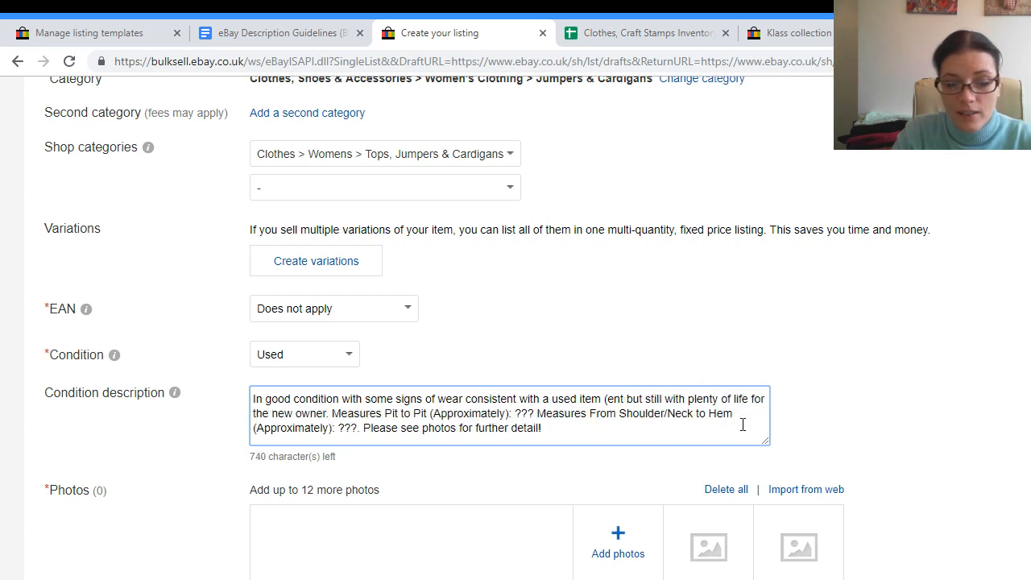
{"action": "key", "text": "Delete"}
{"action": "key", "text": "BackSpace"}
{"action": "key", "text": "BackSpace"}
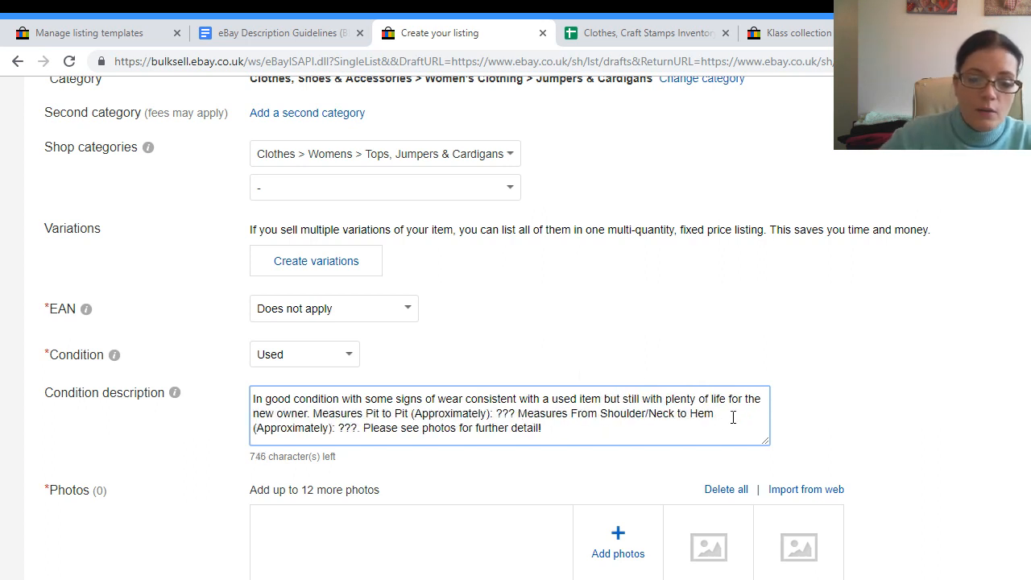
Step: Upload the eleven cardigan photos to the listing
{"action": "scroll", "coordinate": [649, 508], "scroll_direction": "down", "scroll_amount": 1}
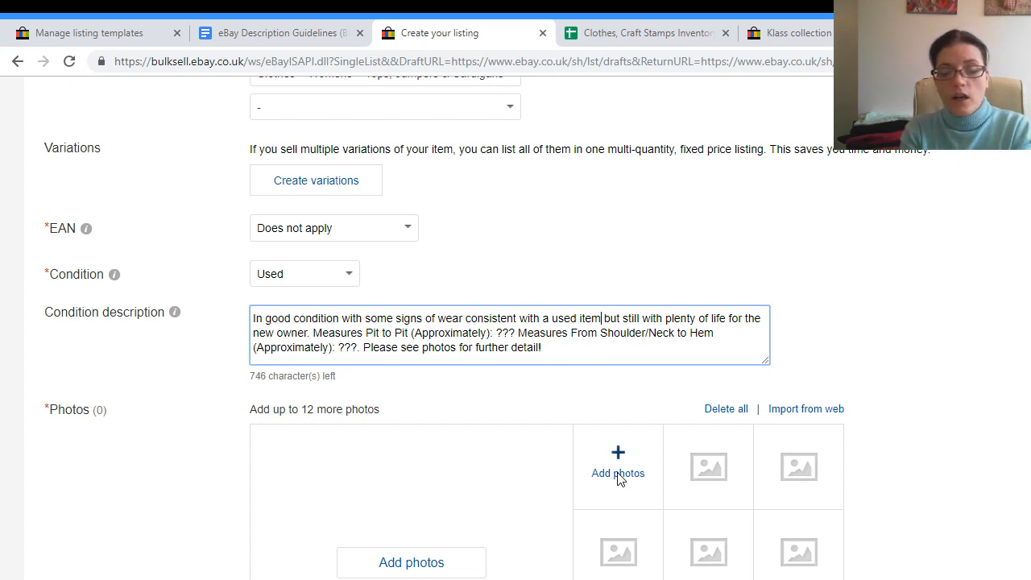
{"action": "left_click", "coordinate": [618, 472]}
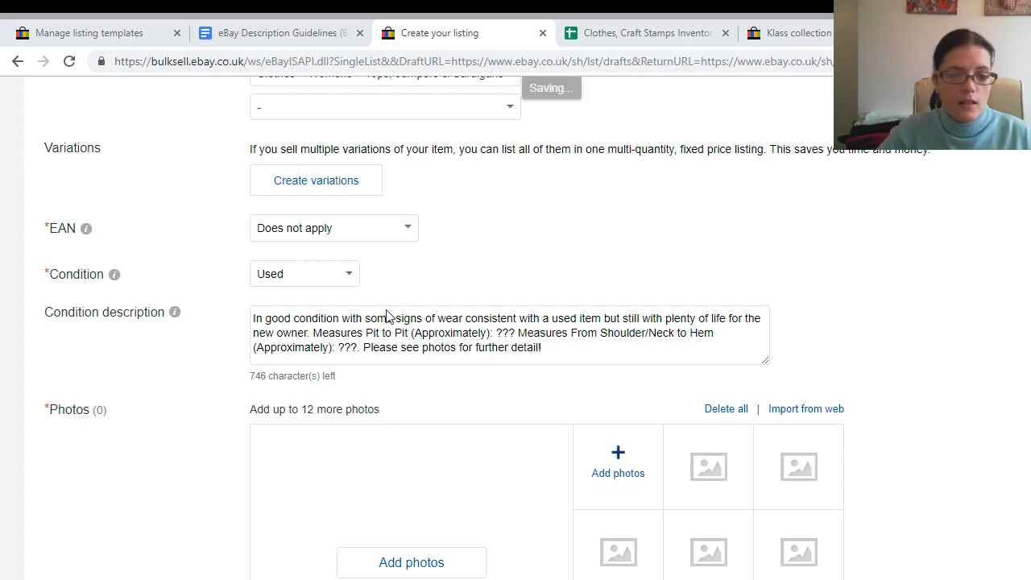
{"action": "left_click", "coordinate": [427, 380]}
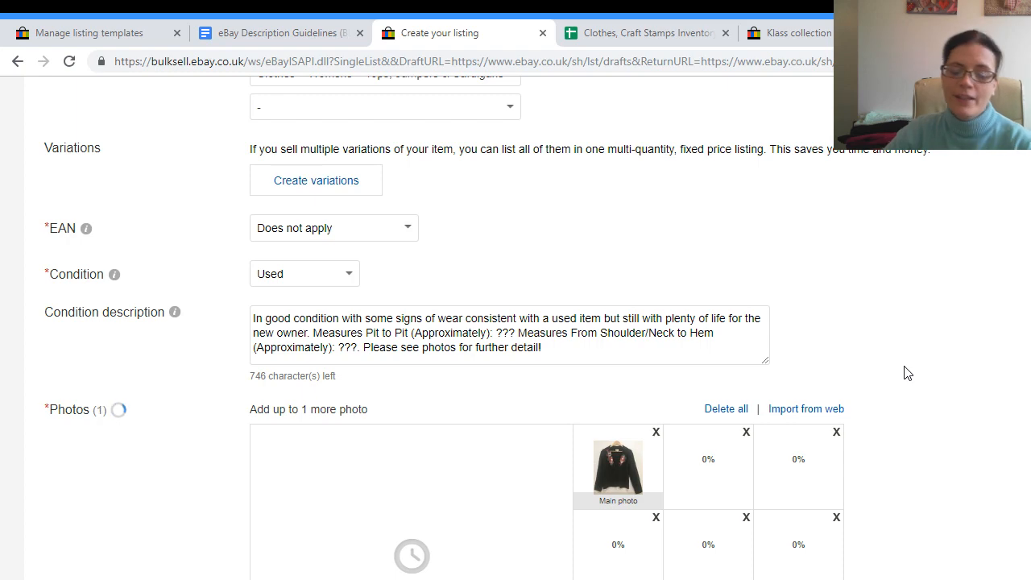
{"action": "scroll", "coordinate": [893, 374], "scroll_direction": "down", "scroll_amount": 3}
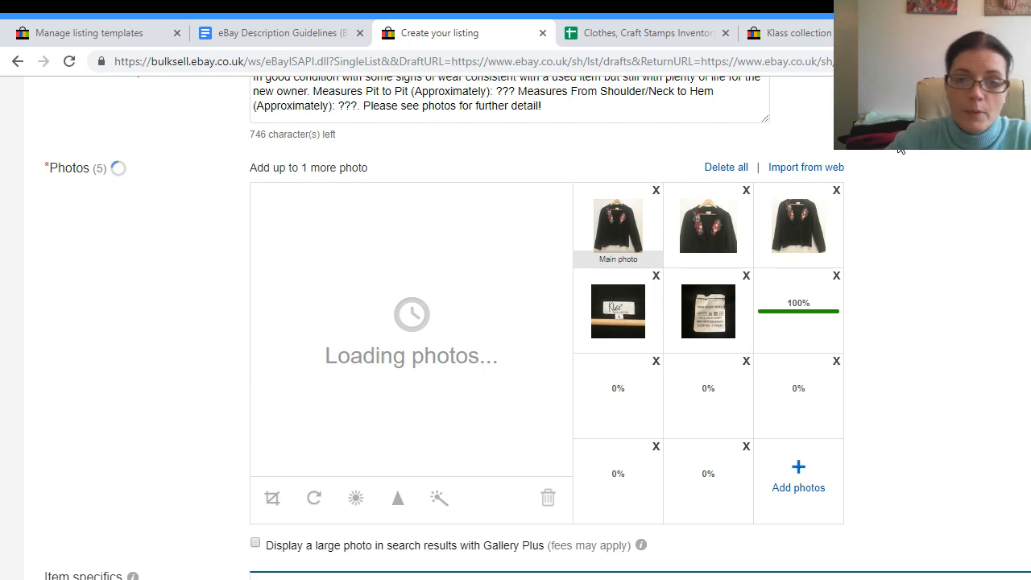
Step: Check the pit-to-pit tape measure photo and replace the Pit to Pit placeholder in the condition description with 20"
{"action": "scroll", "coordinate": [926, 279], "scroll_direction": "up", "scroll_amount": 1}
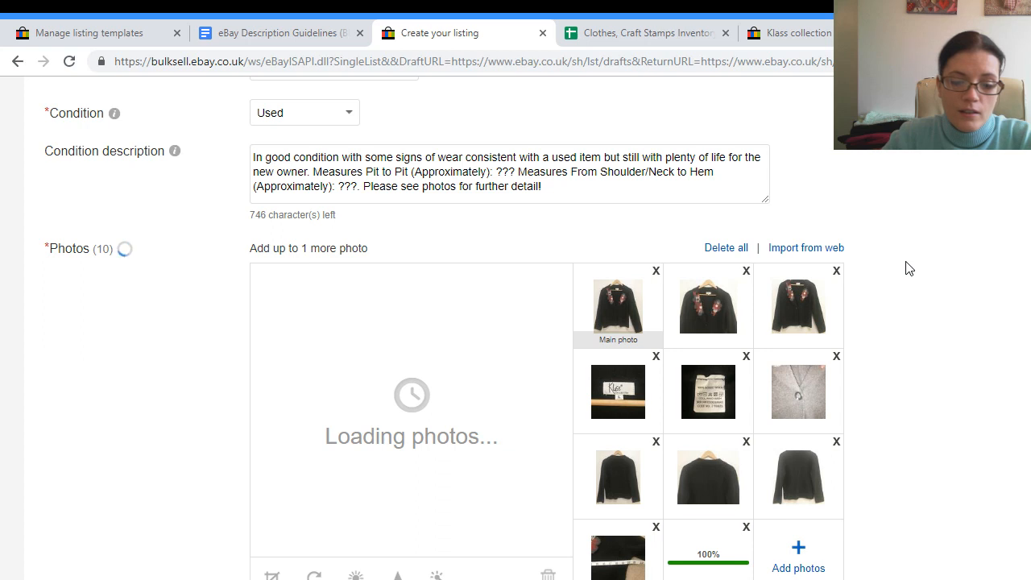
{"action": "left_click", "coordinate": [618, 560]}
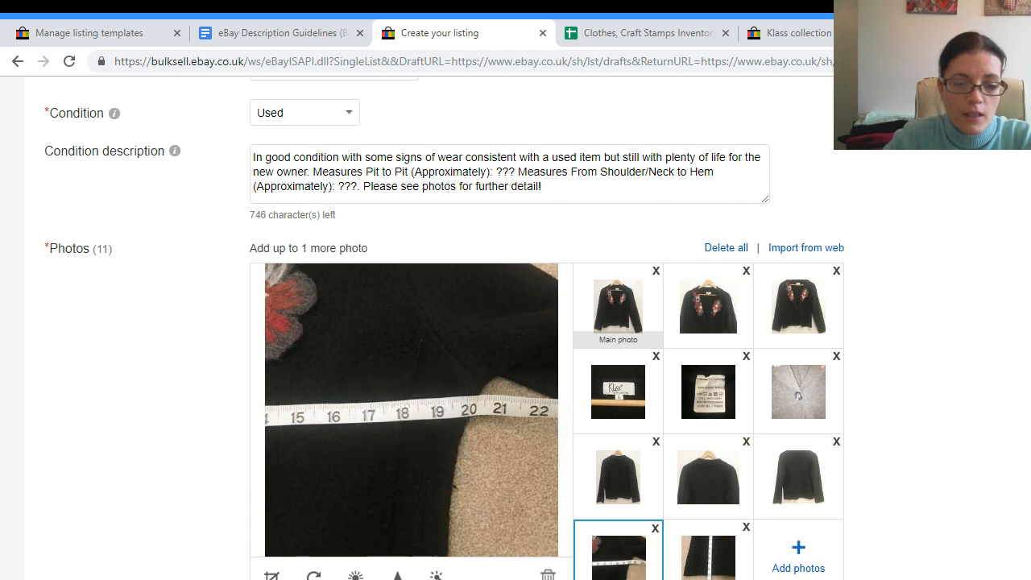
{"action": "left_click", "coordinate": [512, 175]}
{"action": "key", "text": "BackSpace"}
{"action": "key", "text": "BackSpace"}
{"action": "key", "text": "BackSpace"}
{"action": "key", "text": "BackSpace"}
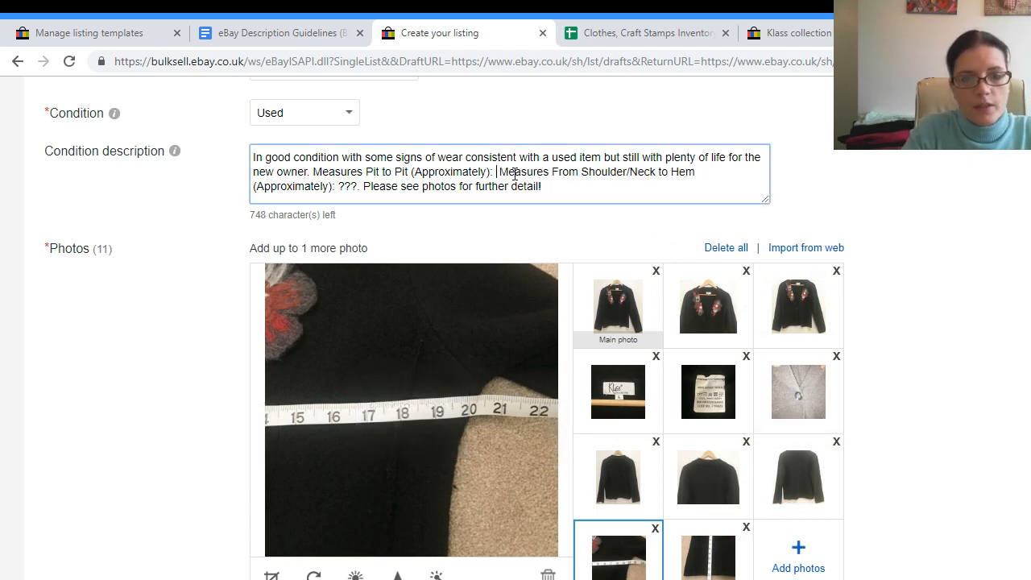
{"action": "type", "text": "20"}
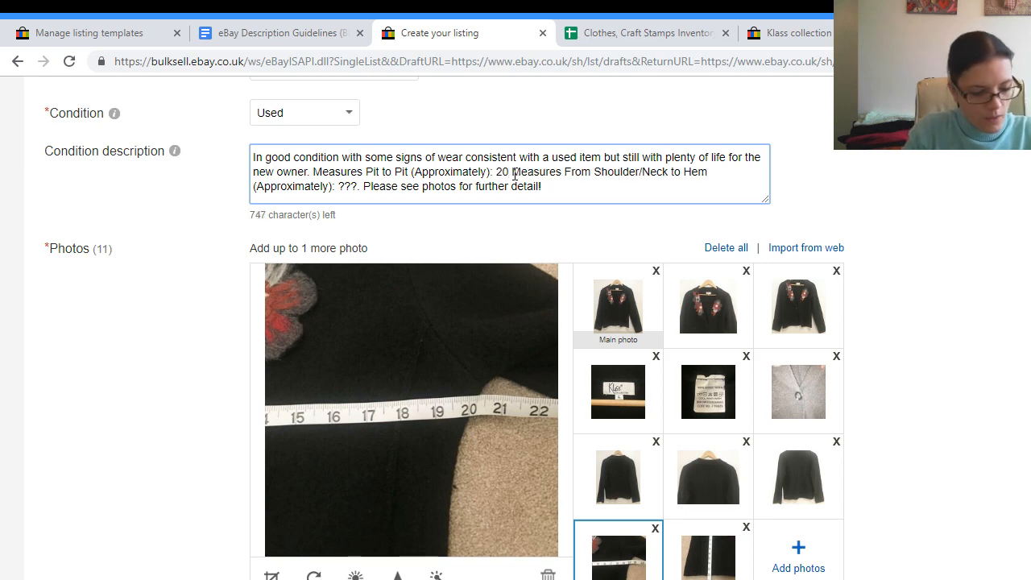
{"action": "key", "text": "Left"}
{"action": "type", "text": "\""}
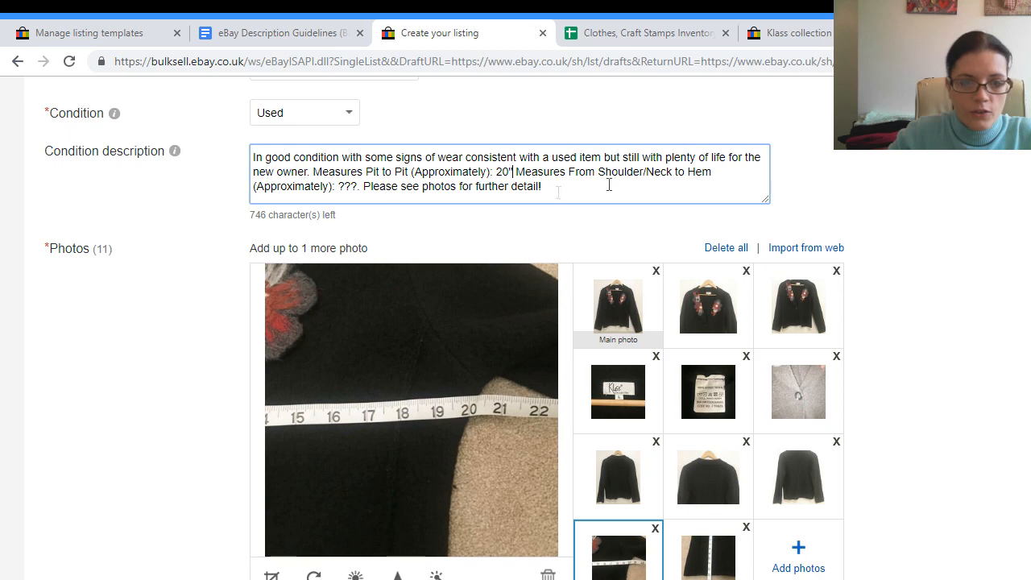
Step: Check the shoulder-to-hem tape measure photo and replace the Shoulder/Neck to Hem placeholder in the condition description with 23"
{"action": "left_click", "coordinate": [707, 568]}
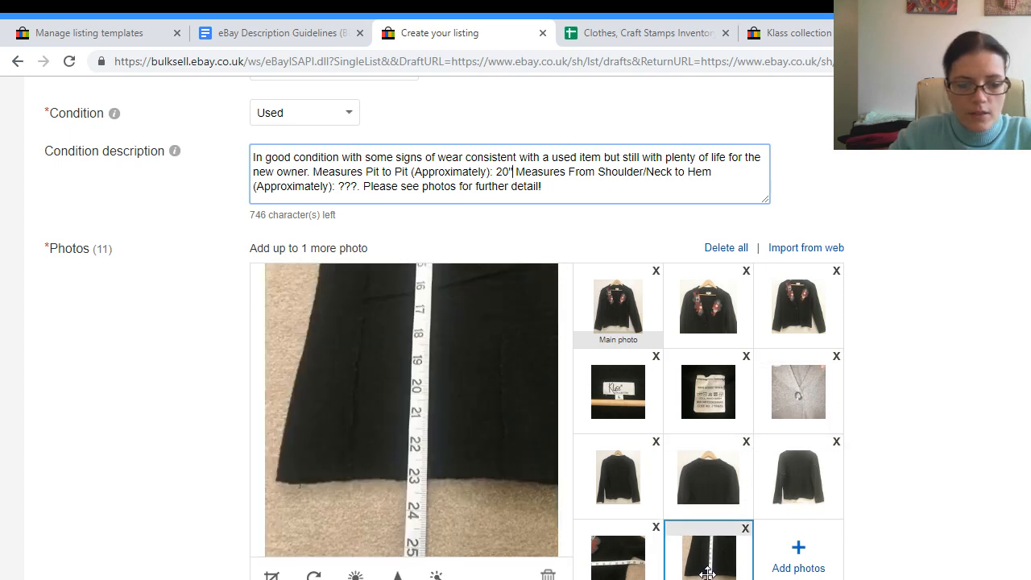
{"action": "left_click", "coordinate": [358, 186]}
{"action": "key", "text": "BackSpace"}
{"action": "key", "text": "BackSpace"}
{"action": "key", "text": "BackSpace"}
{"action": "type", "text": "23\""}
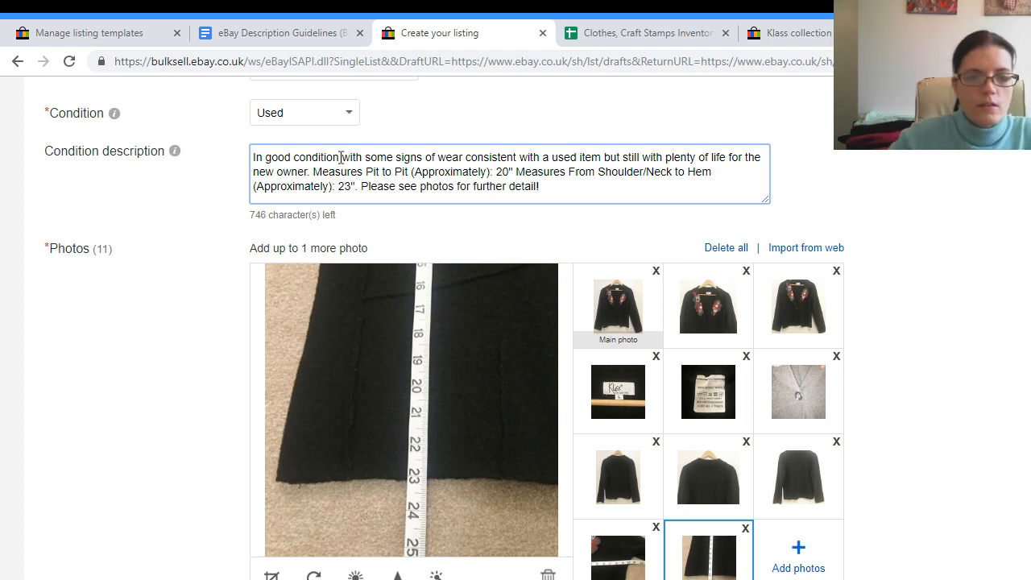
Step: Copy the full condition description and paste it over the existing template text in the item description
{"action": "left_click_drag", "start_coordinate": [548, 184], "coordinate": [214, 150]}
{"action": "key", "text": "ctrl+c"}
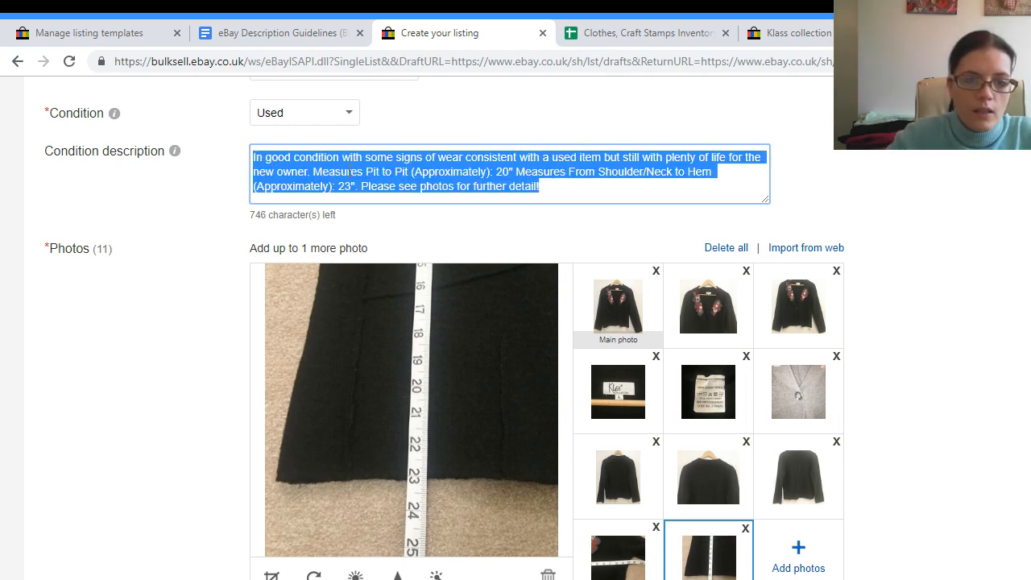
{"action": "scroll", "coordinate": [520, 332], "scroll_direction": "up", "scroll_amount": 10}
{"action": "scroll", "coordinate": [519, 333], "scroll_direction": "down", "scroll_amount": 10}
{"action": "left_click_drag", "start_coordinate": [642, 237], "coordinate": [255, 201]}
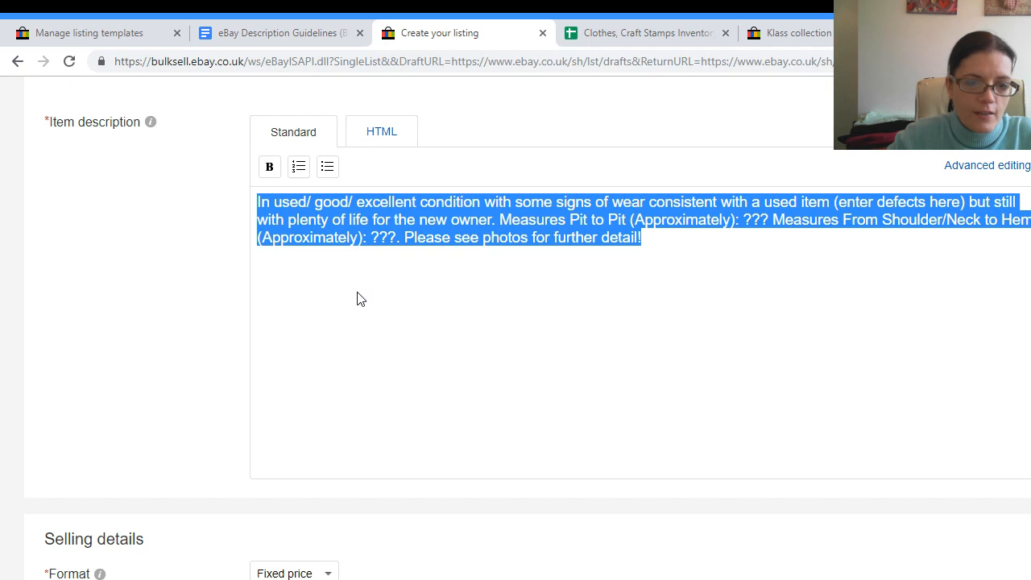
{"action": "key", "text": "ctrl+v"}
Step: Split the item description so each measurement is on its own line, with blank lines separating the measurements from the opening and closing sentences
{"action": "left_click", "coordinate": [938, 221]}
{"action": "key", "text": "Return"}
{"action": "key", "text": "Return"}
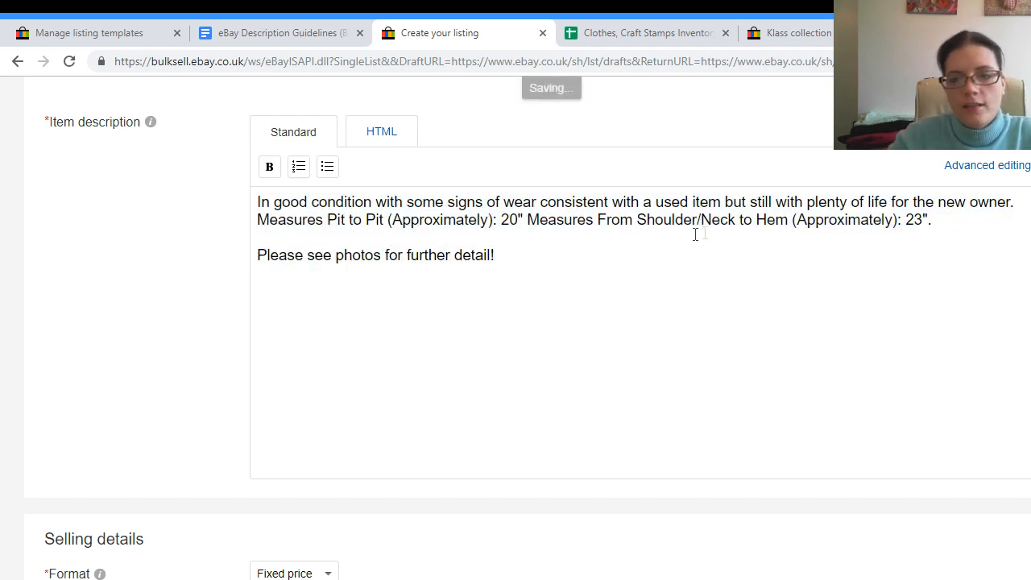
{"action": "left_click", "coordinate": [256, 218]}
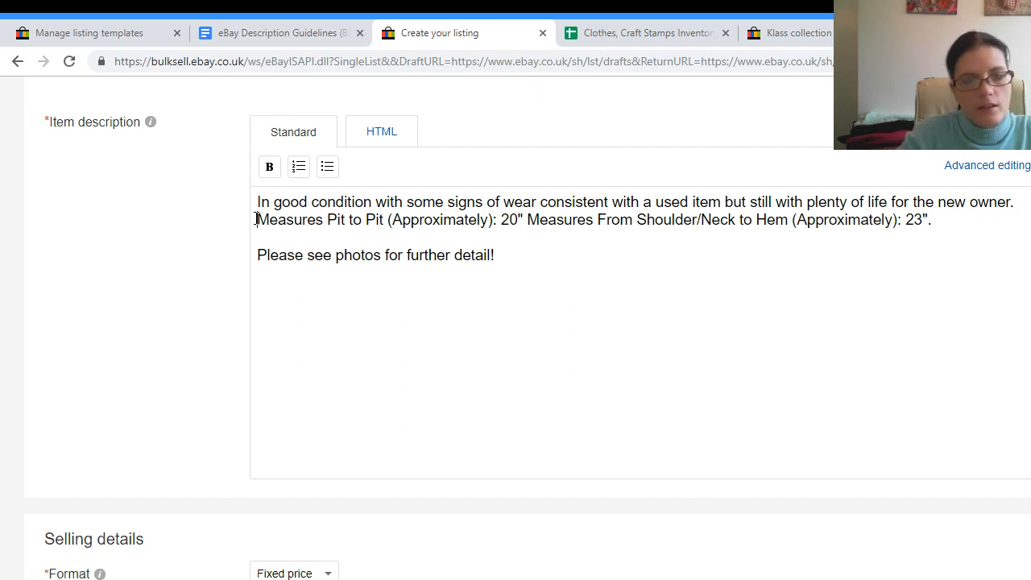
{"action": "key", "text": "Return"}
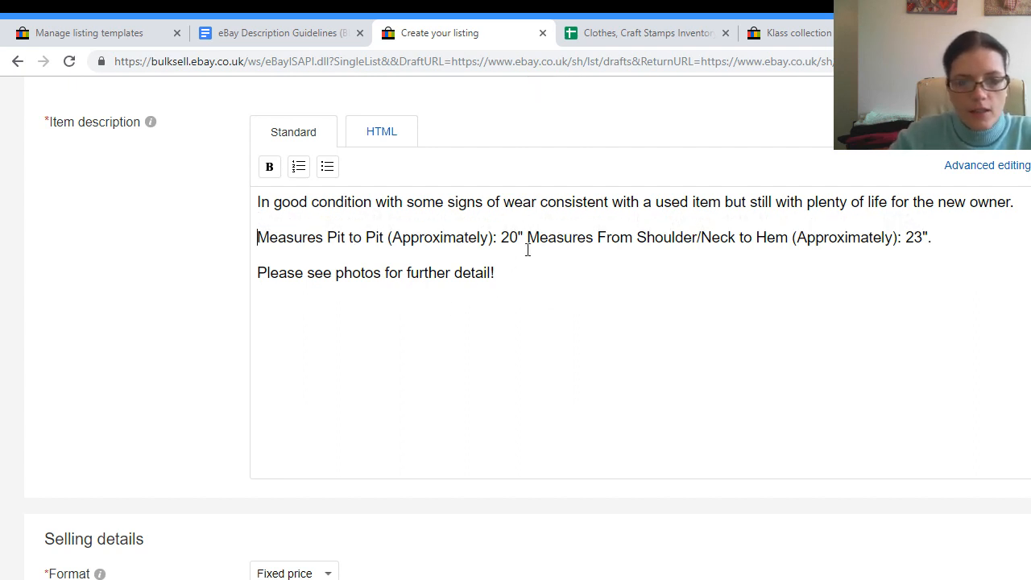
{"action": "left_click", "coordinate": [527, 237]}
{"action": "key", "text": "Return"}
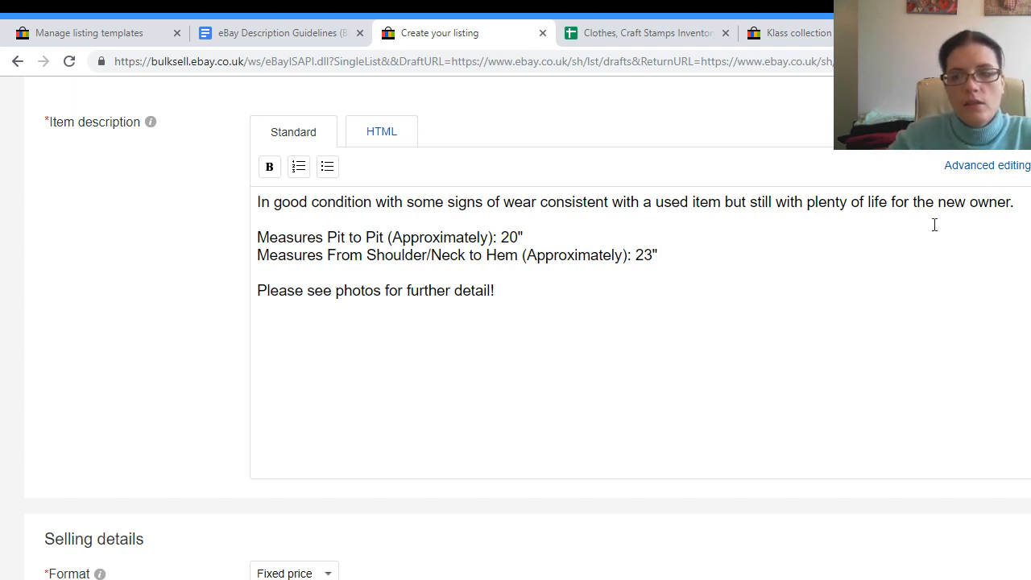
Step: Make the closing sentence "Please see photos for further detail!" in the item description bold
{"action": "left_click_drag", "start_coordinate": [512, 291], "coordinate": [202, 287]}
{"action": "left_click", "coordinate": [269, 166]}
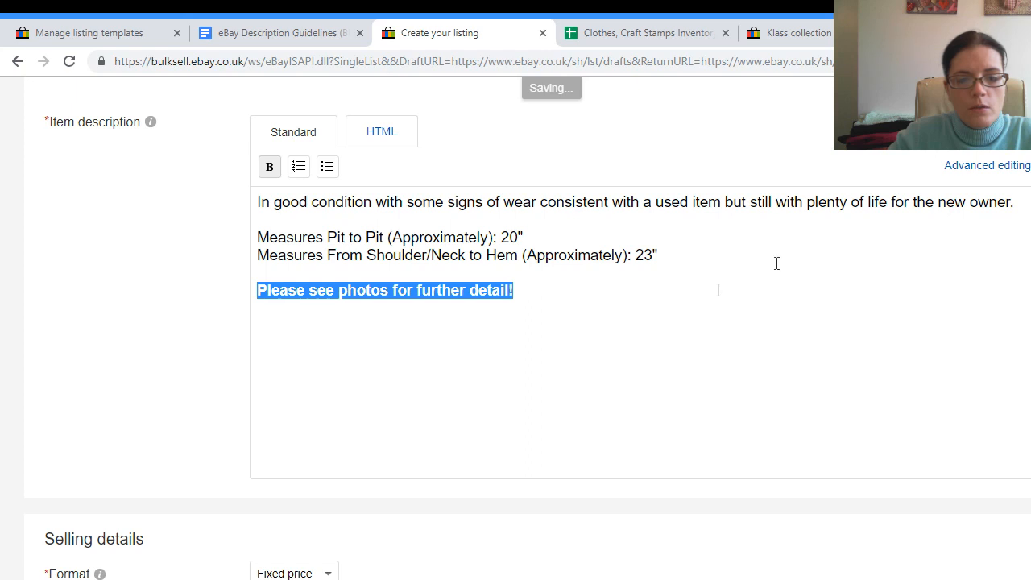
{"action": "left_click", "coordinate": [519, 287]}
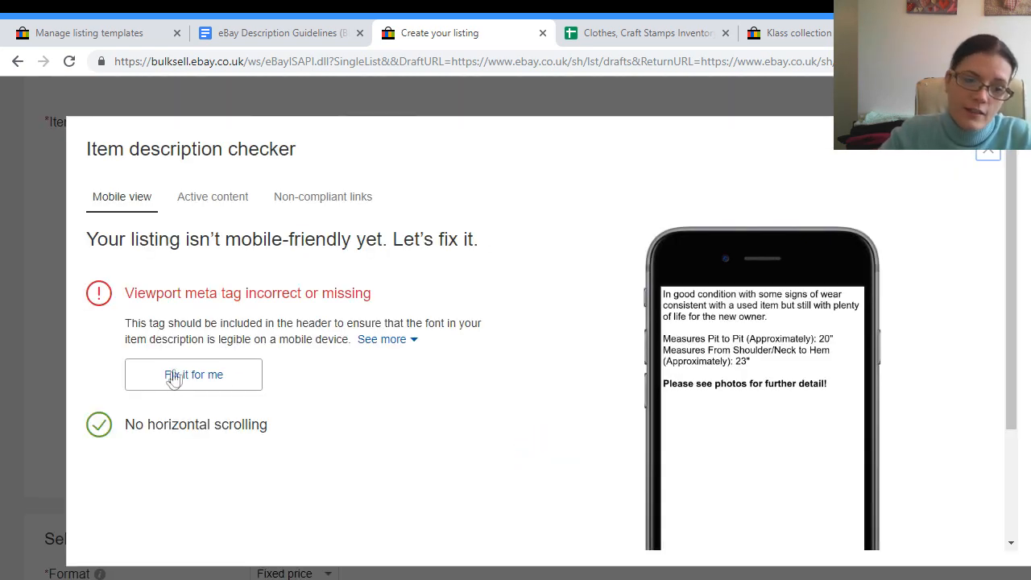
Step: Apply the automatic fix for the viewport meta tag in the item description checker and return to the listing
{"action": "left_click", "coordinate": [242, 380]}
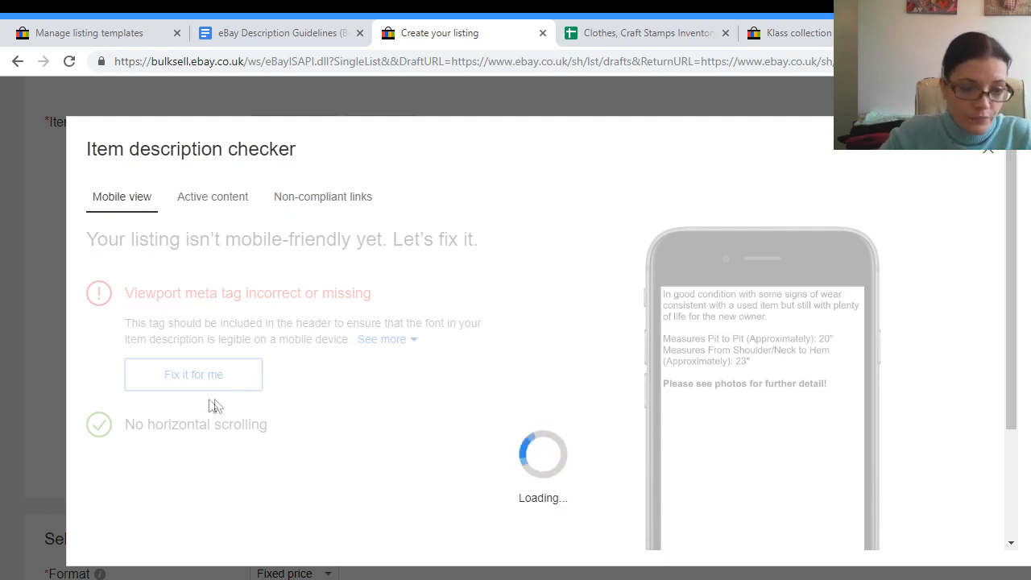
{"action": "scroll", "coordinate": [244, 402], "scroll_direction": "down", "scroll_amount": 3}
{"action": "left_click", "coordinate": [165, 527]}
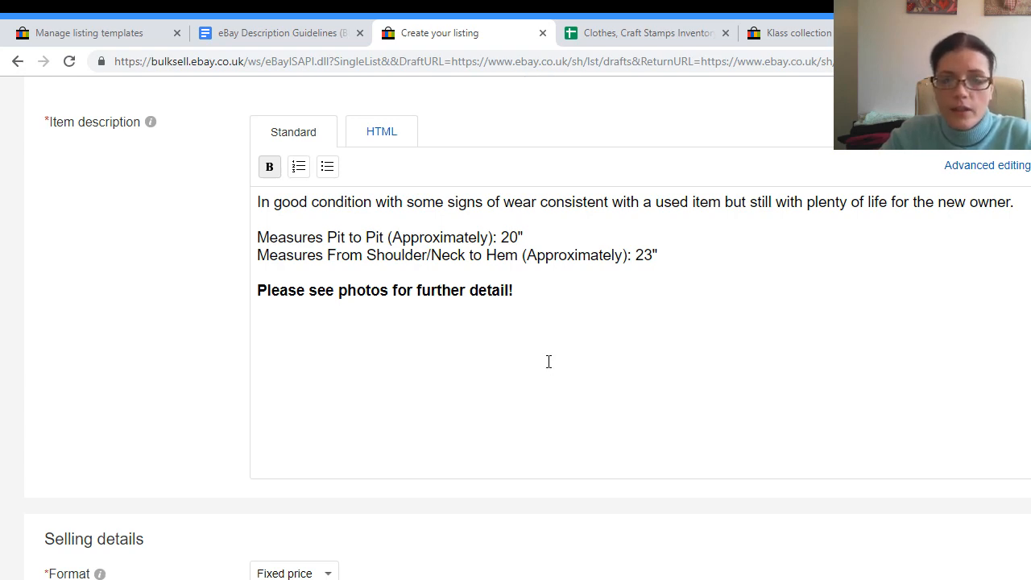
Step: Add the recommended item specifics Black, Klass, L and Floral, leaving out the material, and set the MPN to Does Not Apply
{"action": "scroll", "coordinate": [546, 361], "scroll_direction": "up", "scroll_amount": 10}
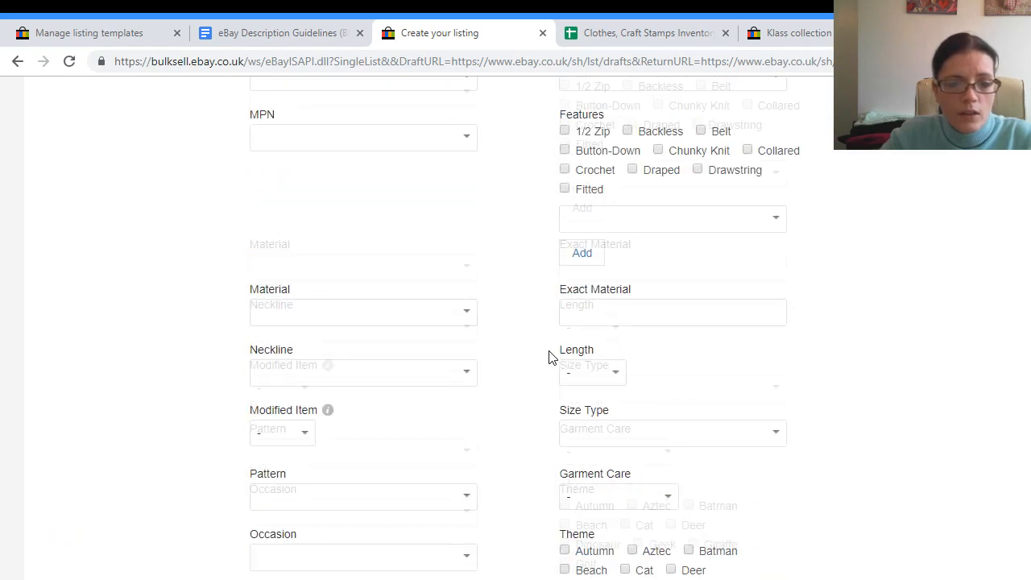
{"action": "scroll", "coordinate": [548, 354], "scroll_direction": "up", "scroll_amount": 3}
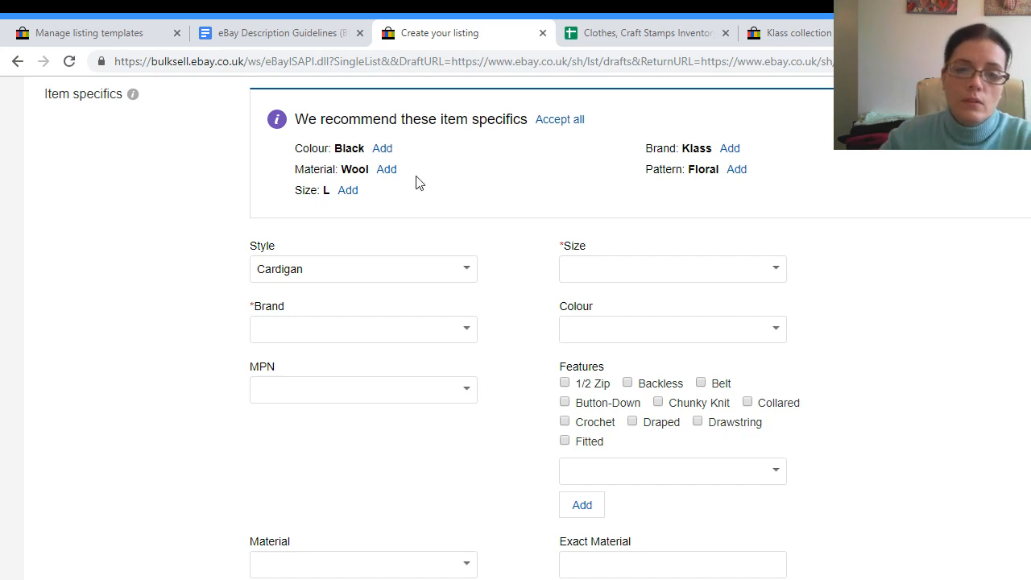
{"action": "left_click", "coordinate": [384, 150]}
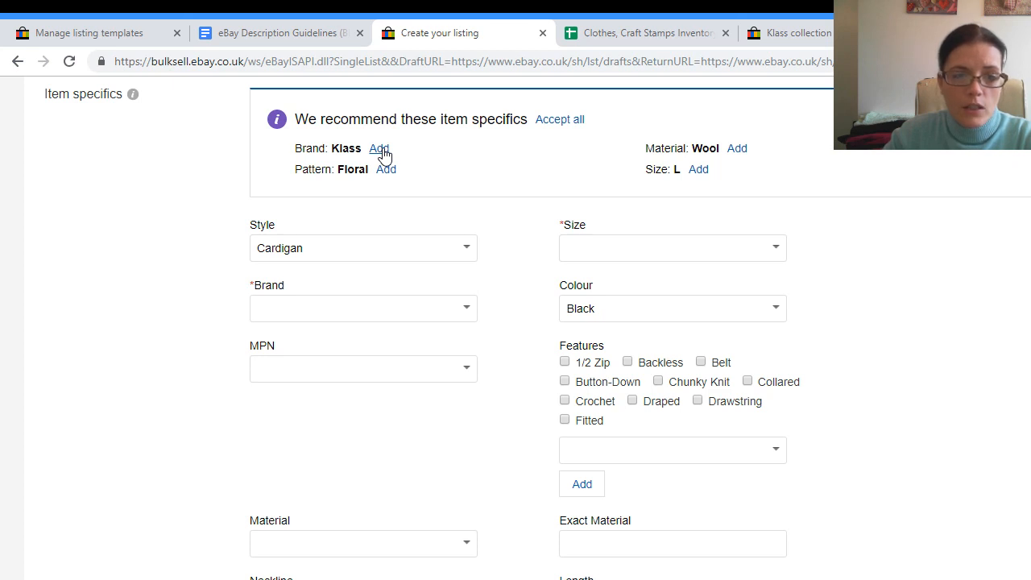
{"action": "left_click", "coordinate": [383, 151]}
{"action": "left_click", "coordinate": [347, 170]}
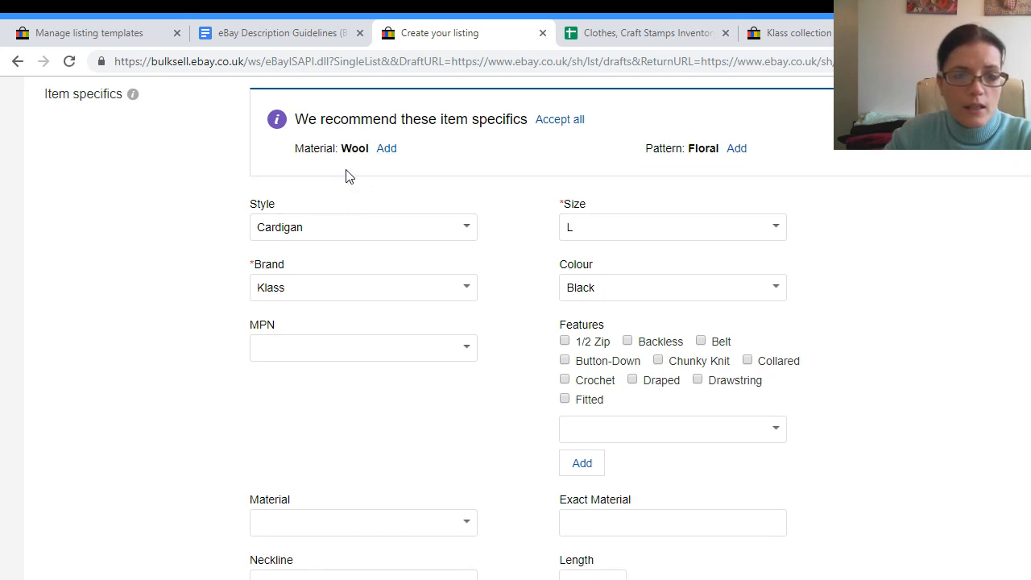
{"action": "left_click", "coordinate": [736, 149]}
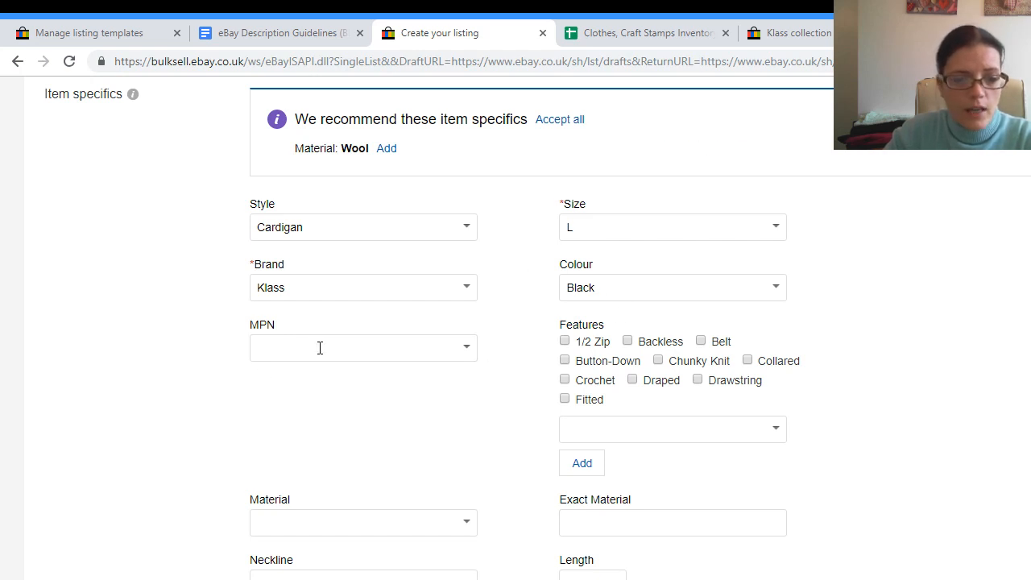
{"action": "left_click", "coordinate": [473, 355]}
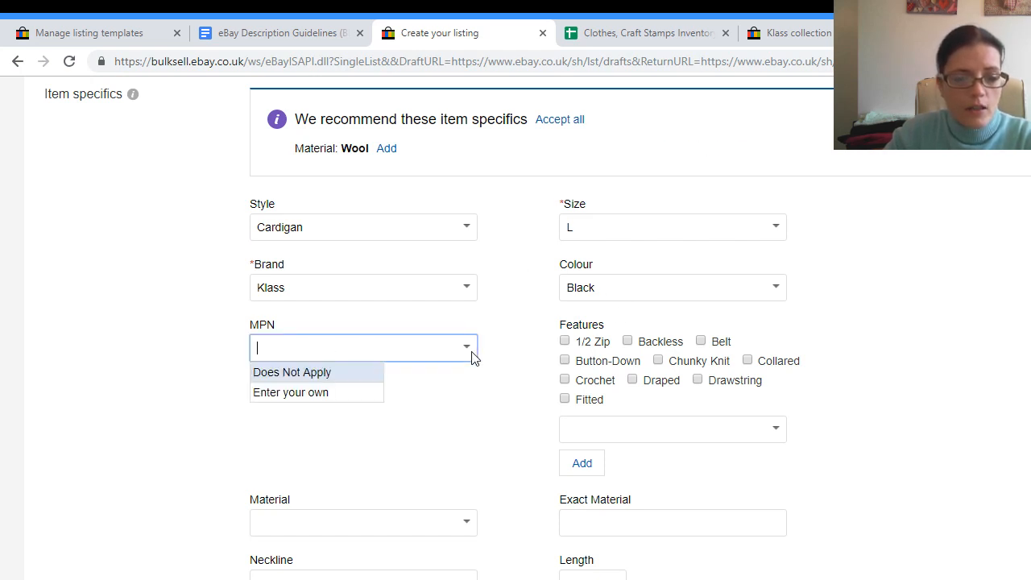
{"action": "left_click", "coordinate": [291, 372]}
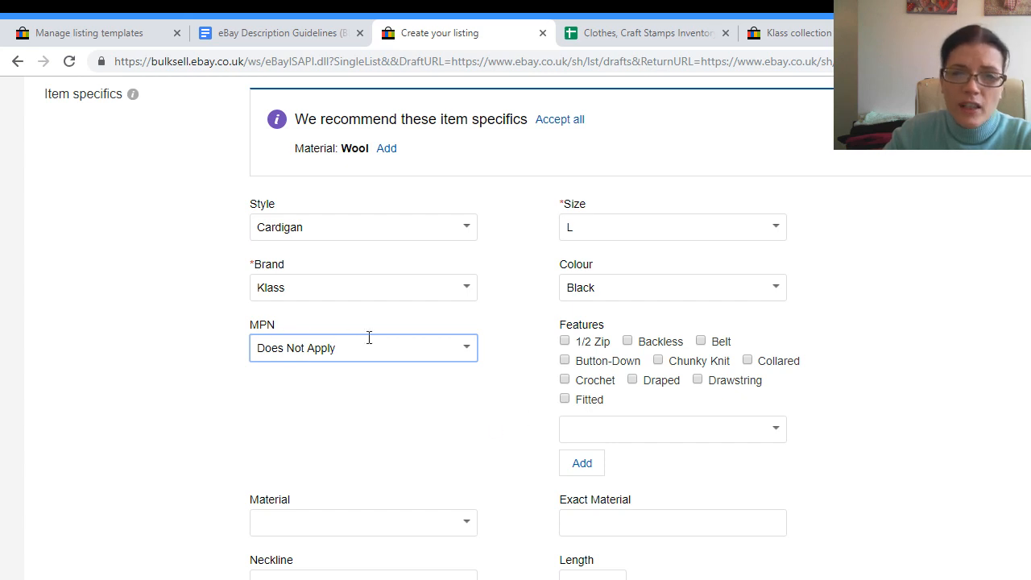
Step: Check the care label photo for the cardigan's exact fabric composition
{"action": "scroll", "coordinate": [547, 448], "scroll_direction": "down", "scroll_amount": 2}
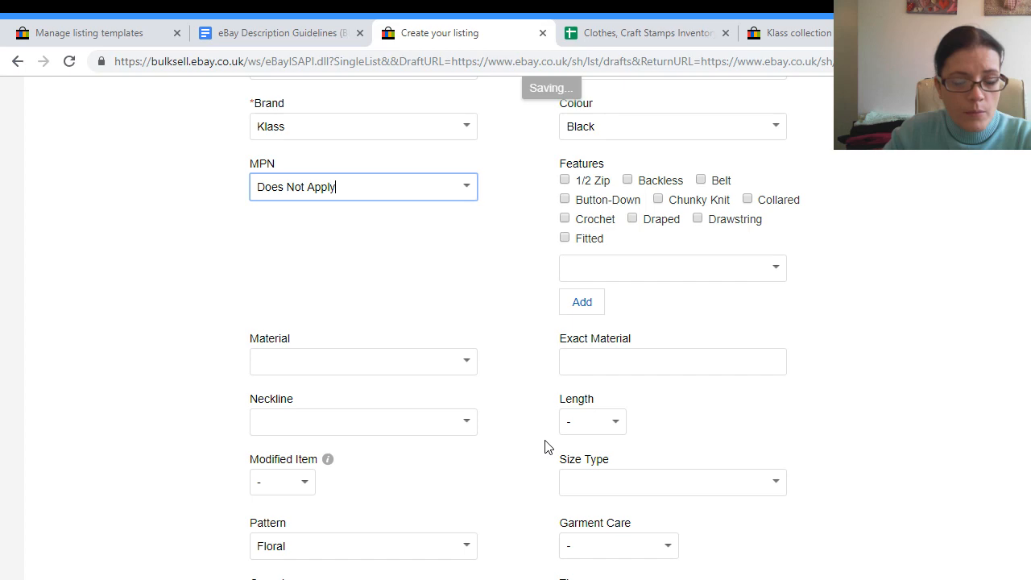
{"action": "scroll", "coordinate": [545, 444], "scroll_direction": "up", "scroll_amount": 7}
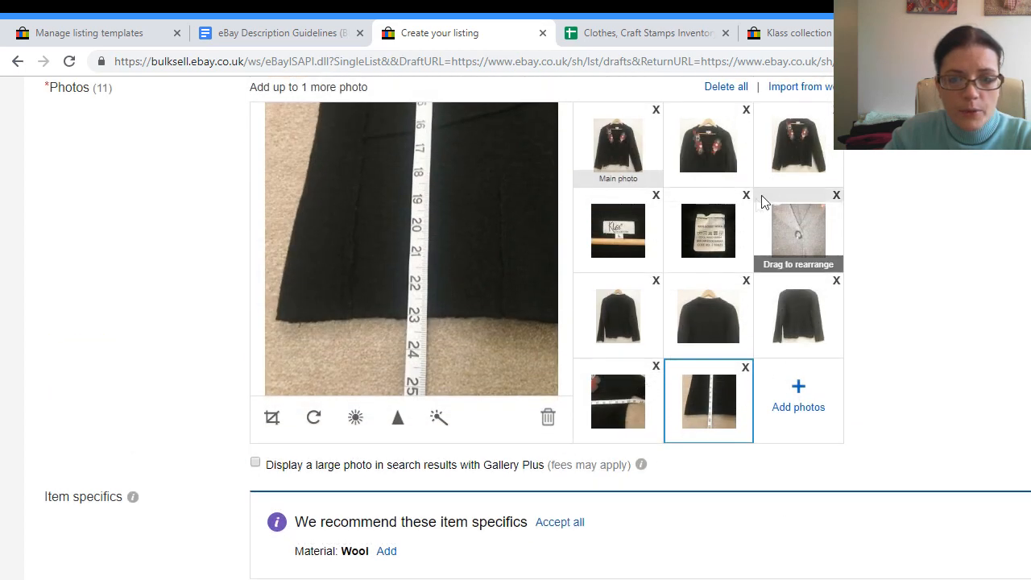
{"action": "left_click", "coordinate": [697, 231]}
{"action": "scroll", "coordinate": [449, 368], "scroll_direction": "down", "scroll_amount": 1}
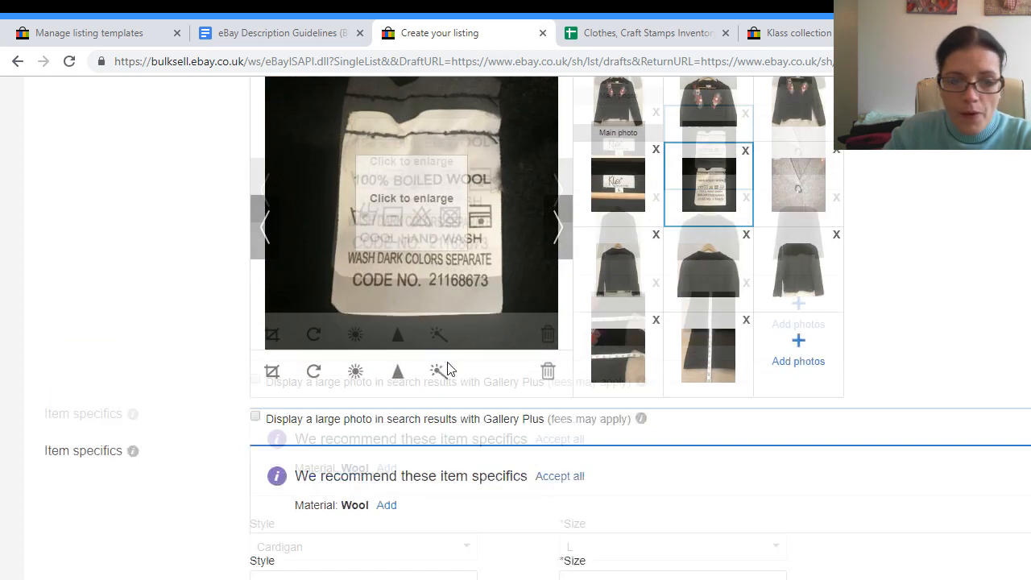
{"action": "scroll", "coordinate": [449, 369], "scroll_direction": "down", "scroll_amount": 5}
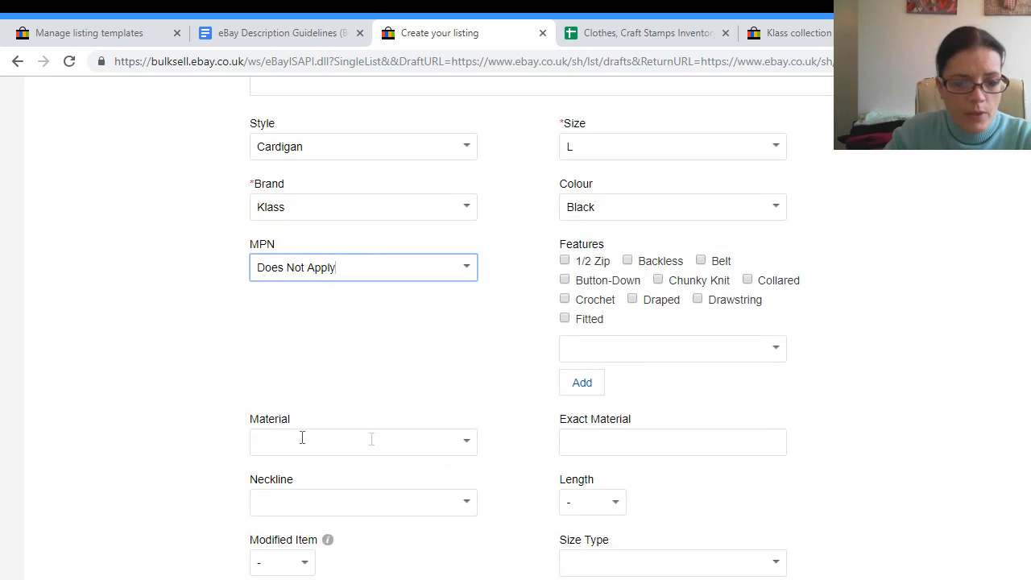
{"action": "left_click", "coordinate": [317, 440]}
{"action": "type", "text": "Acrylic"}
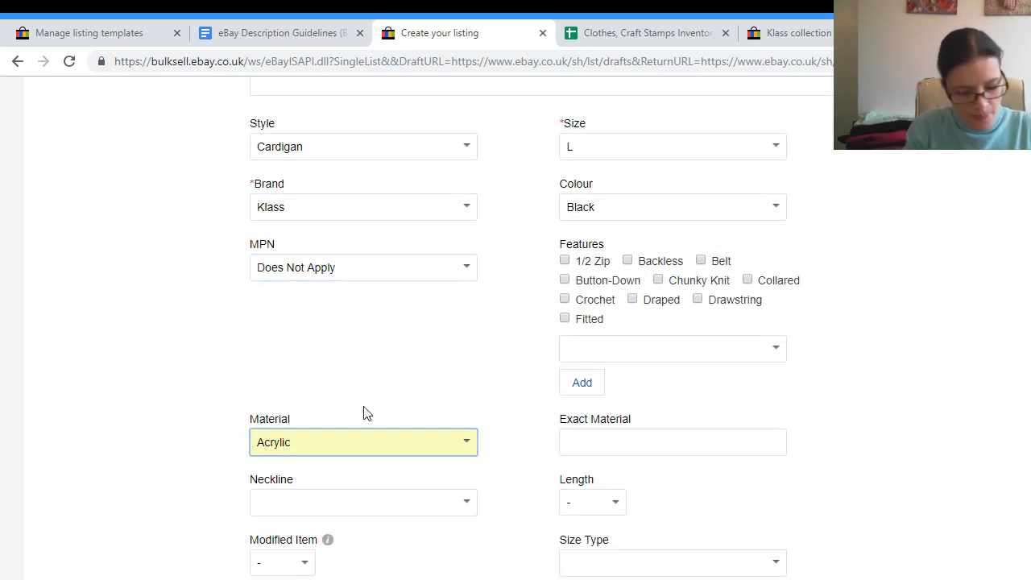
{"action": "type", "text": "boil"}
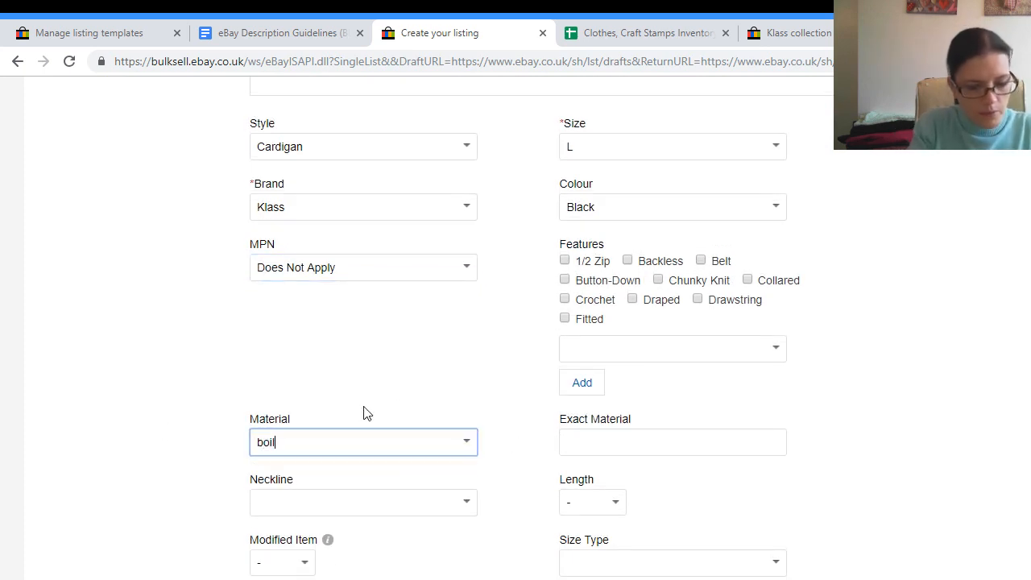
{"action": "key", "text": "BackSpace"}
{"action": "key", "text": "BackSpace"}
{"action": "type", "text": "B"}
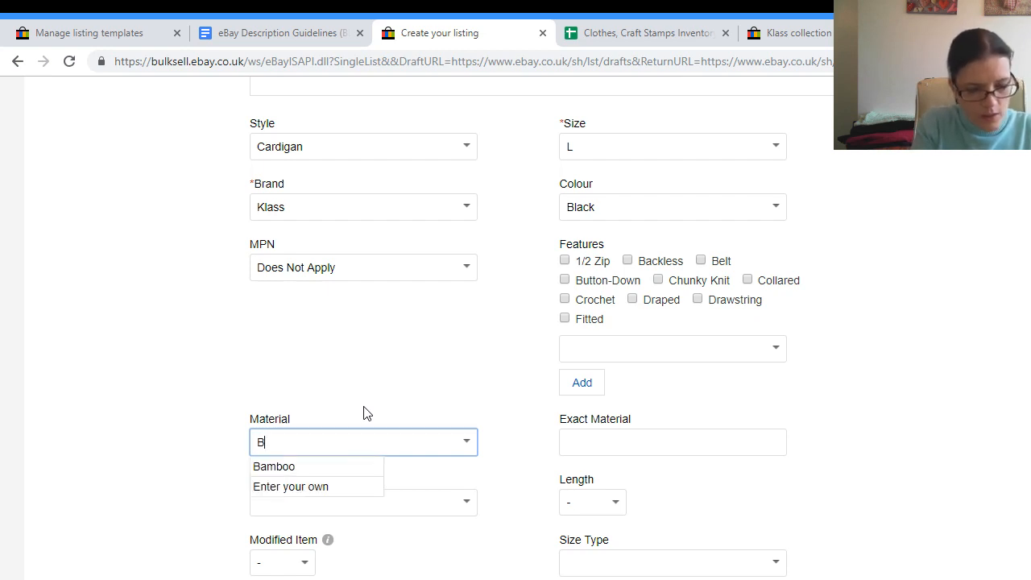
{"action": "type", "text": "oi"}
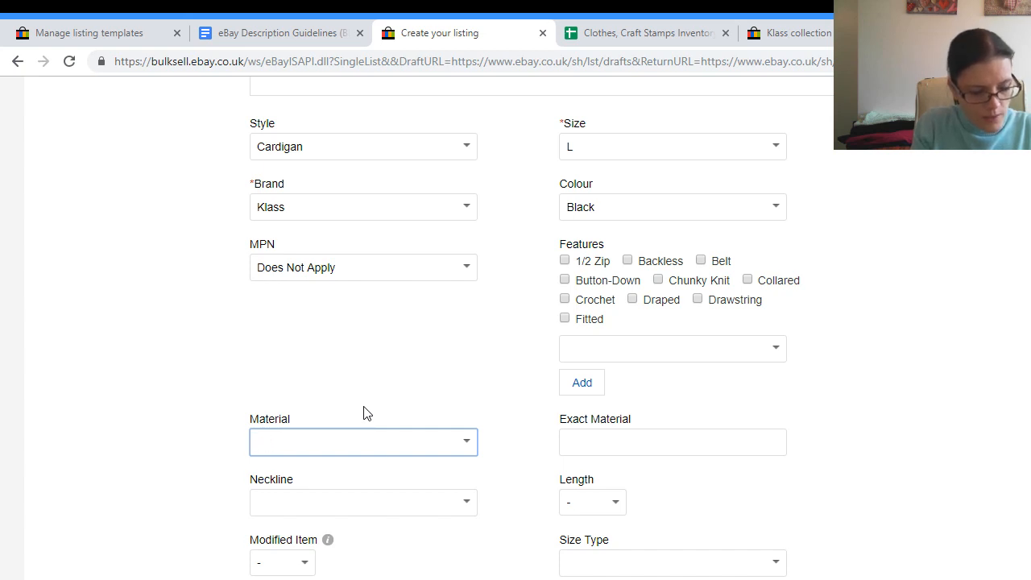
Step: Set the Material item specific to Wool, looking through the list of material options for the best match
{"action": "type", "text": "w"}
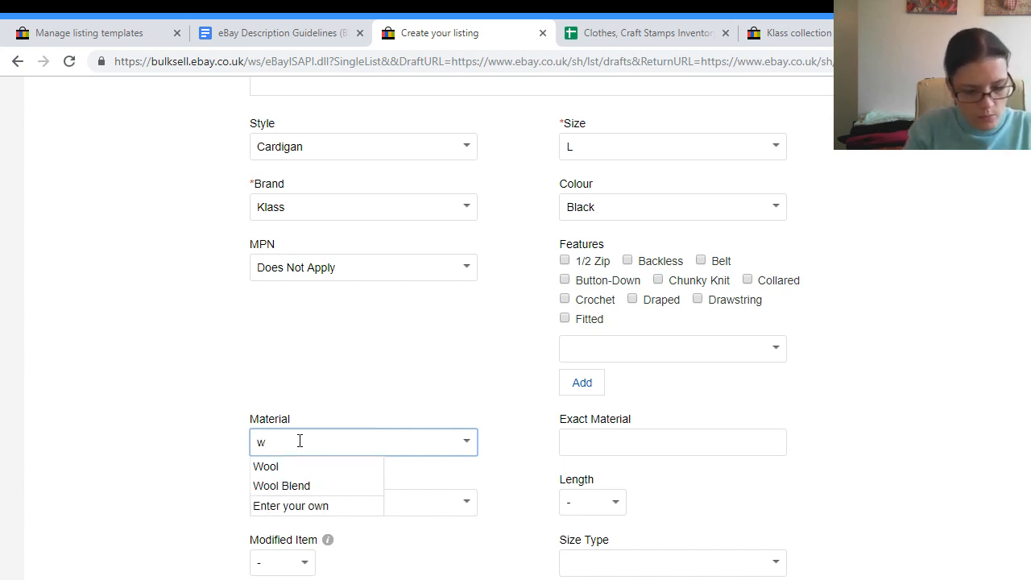
{"action": "key", "text": "BackSpace"}
{"action": "type", "text": "Wool"}
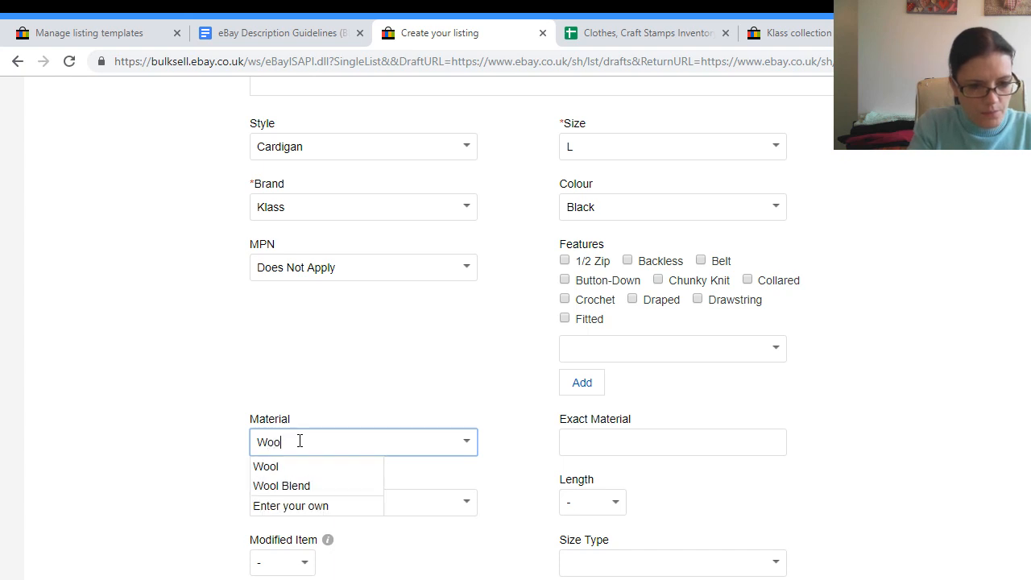
{"action": "left_click", "coordinate": [322, 418]}
{"action": "scroll", "coordinate": [483, 484], "scroll_direction": "down", "scroll_amount": 2}
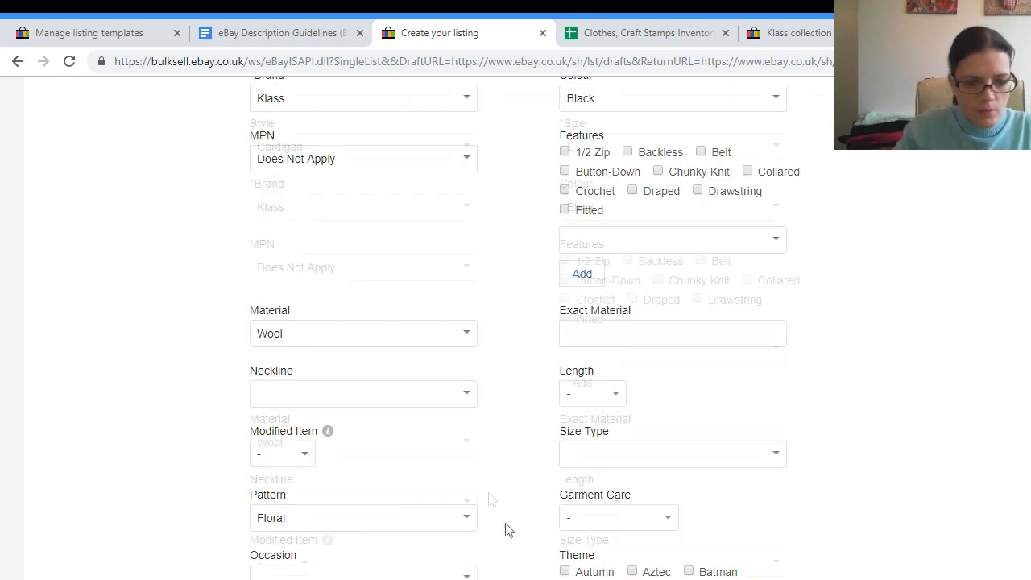
{"action": "left_click", "coordinate": [469, 342]}
{"action": "scroll", "coordinate": [352, 425], "scroll_direction": "down", "scroll_amount": 5}
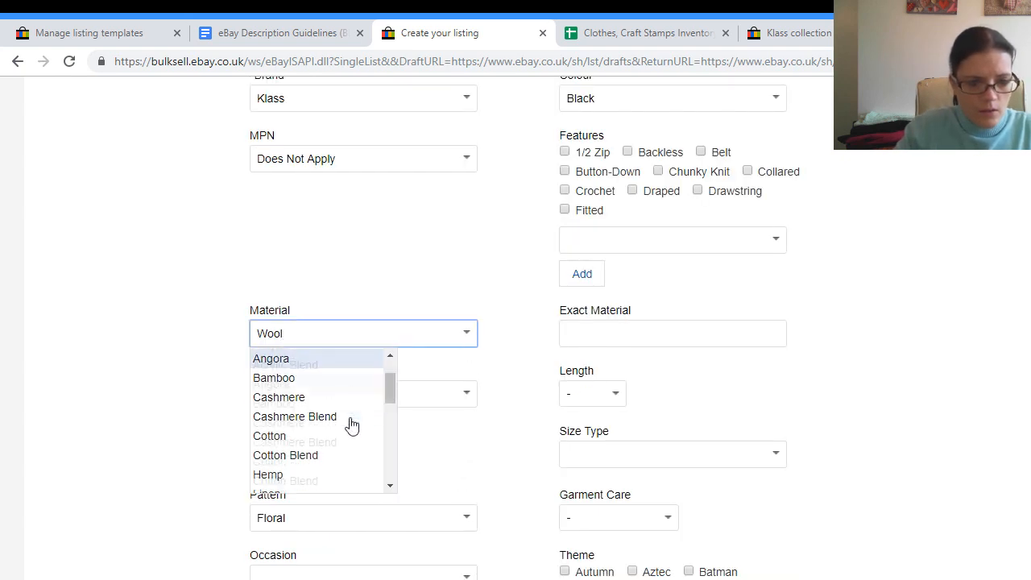
{"action": "scroll", "coordinate": [352, 425], "scroll_direction": "up", "scroll_amount": 5}
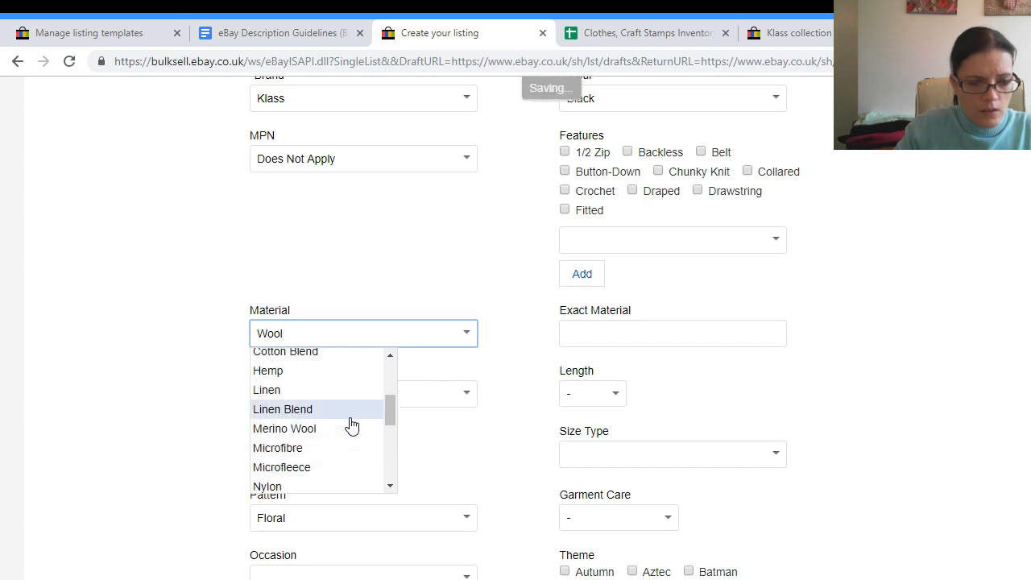
{"action": "scroll", "coordinate": [352, 425], "scroll_direction": "down", "scroll_amount": 8}
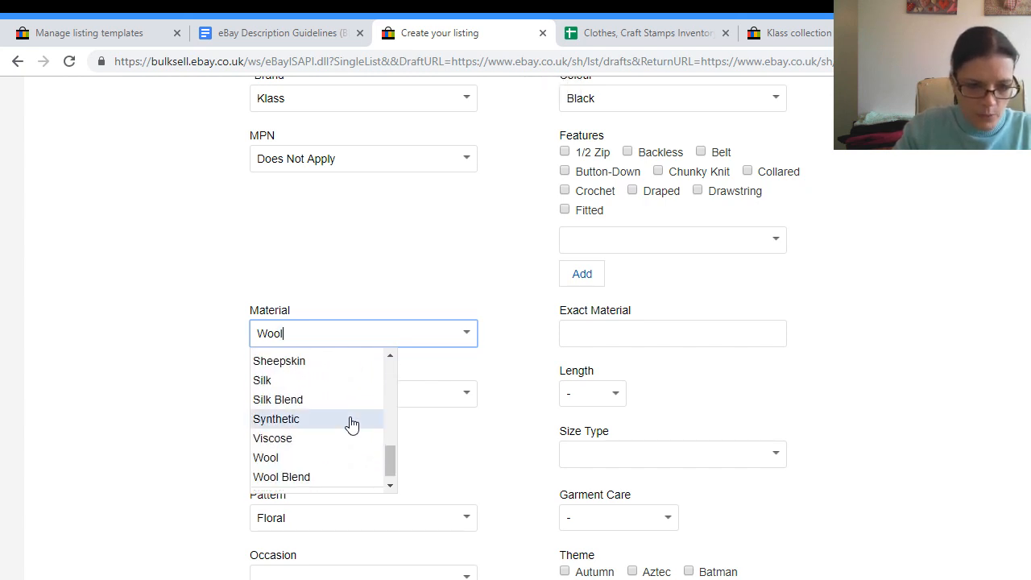
{"action": "left_click", "coordinate": [302, 459]}
Step: Enter 100% Boiled Wool as the exact material in the item specifics
{"action": "left_click", "coordinate": [618, 332]}
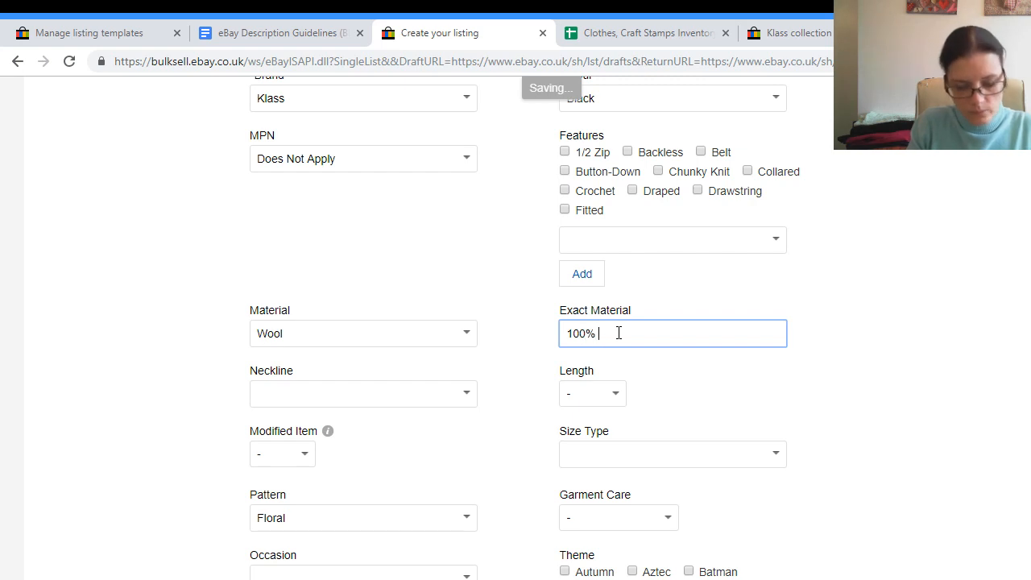
{"action": "type", "text": "100% Boiled "}
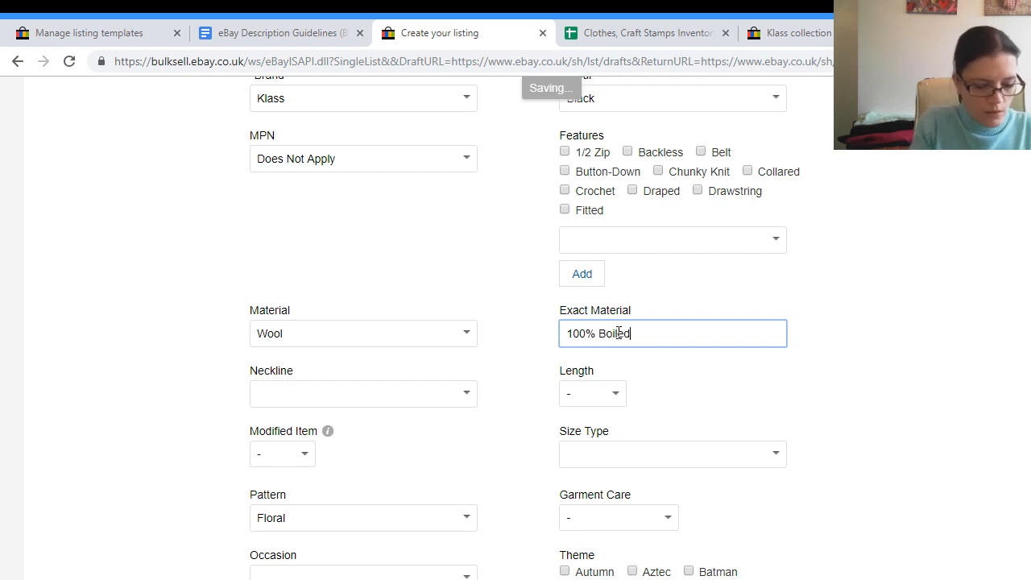
{"action": "type", "text": "Wool"}
{"action": "left_click", "coordinate": [757, 396]}
Step: Check the brand and care label photos for the cardigan's origin and set the Country/Region of Manufacture to Unknown
{"action": "scroll", "coordinate": [738, 341], "scroll_direction": "up", "scroll_amount": 4}
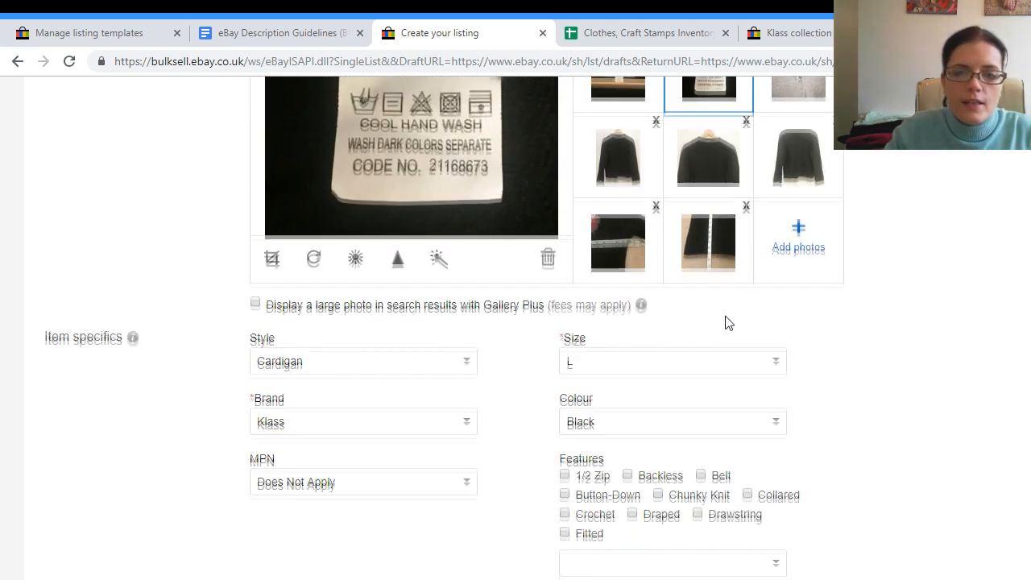
{"action": "scroll", "coordinate": [725, 322], "scroll_direction": "up", "scroll_amount": 2}
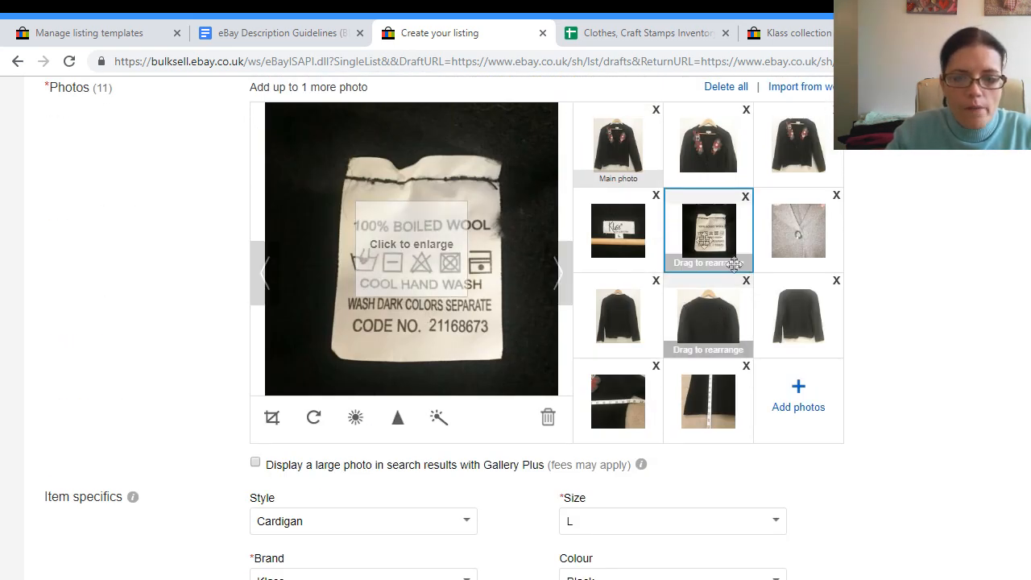
{"action": "left_click", "coordinate": [618, 231]}
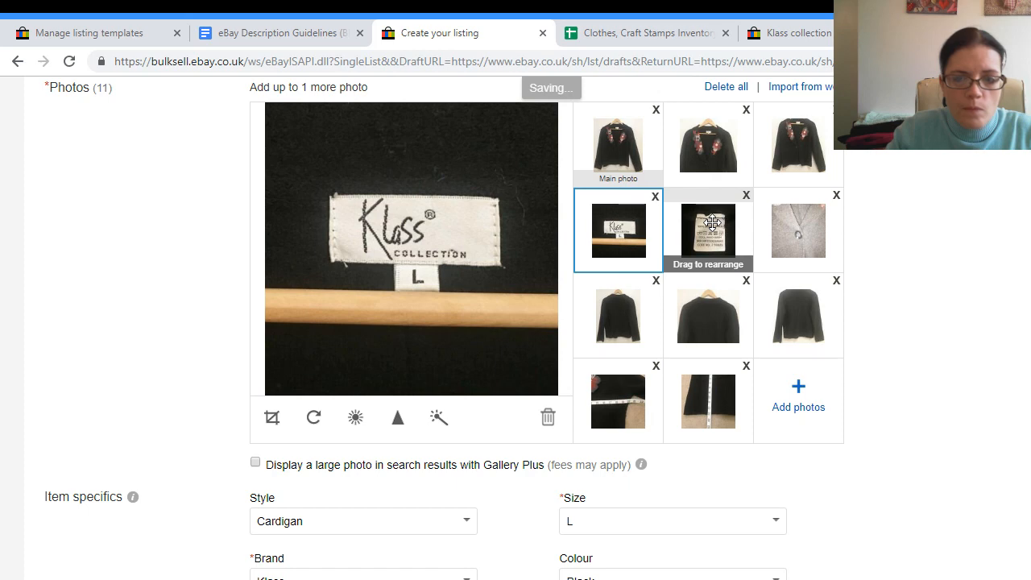
{"action": "left_click", "coordinate": [712, 223]}
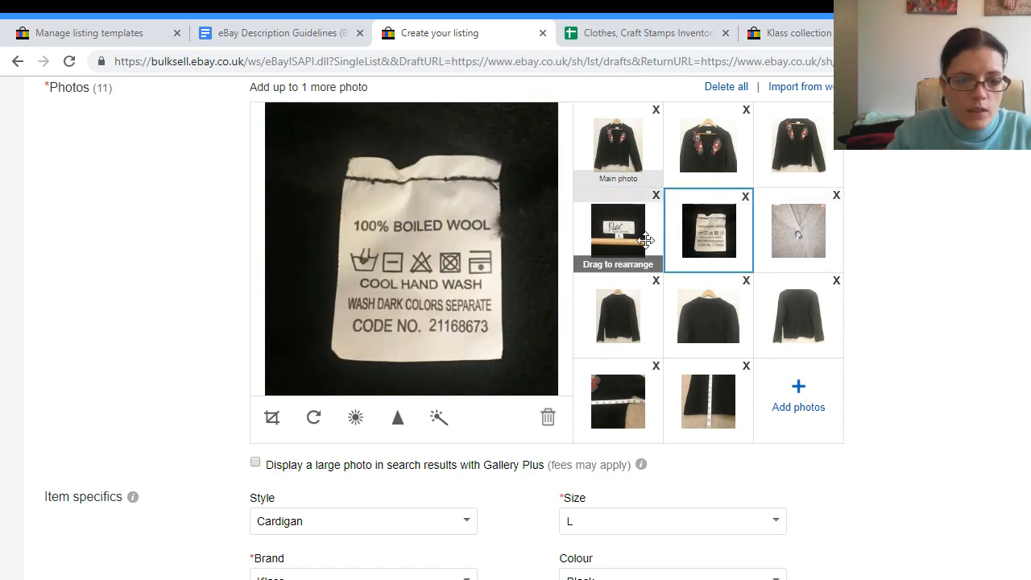
{"action": "left_click", "coordinate": [645, 239]}
{"action": "scroll", "coordinate": [799, 423], "scroll_direction": "down", "scroll_amount": 10}
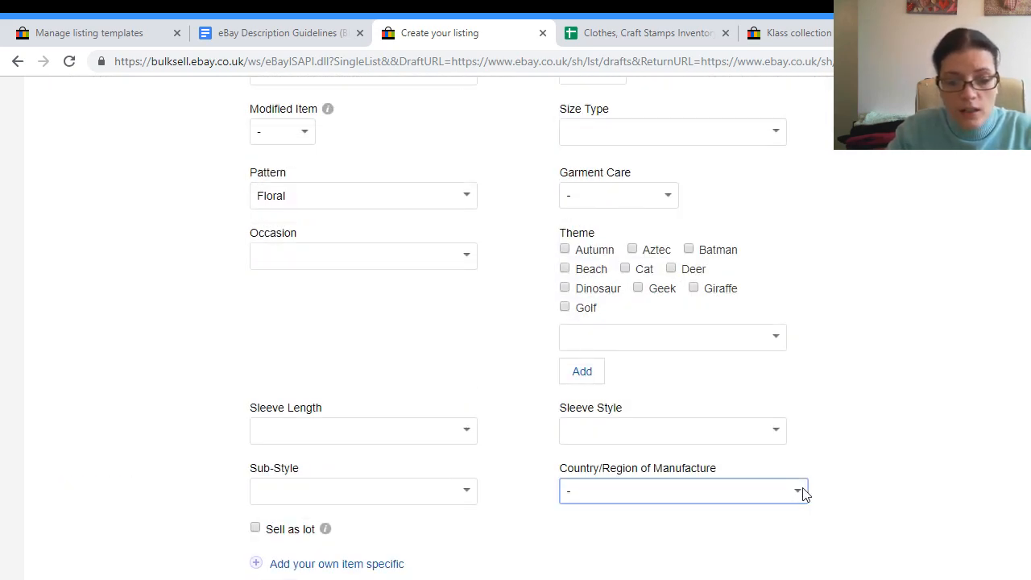
{"action": "left_click", "coordinate": [623, 210]}
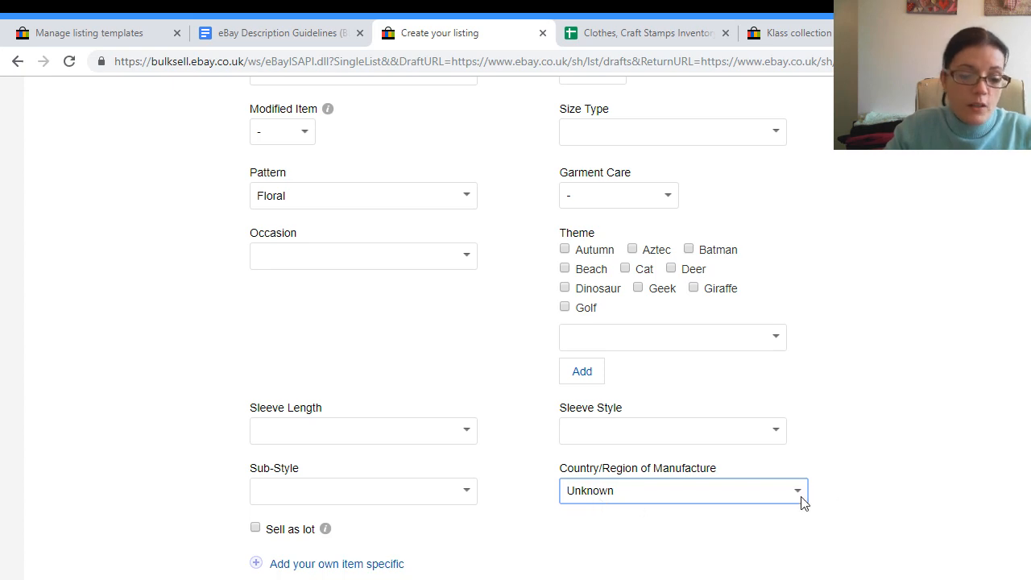
Step: Review the remaining item specifics and set the Sleeve Length to Long Sleeve
{"action": "scroll", "coordinate": [858, 458], "scroll_direction": "up", "scroll_amount": 10}
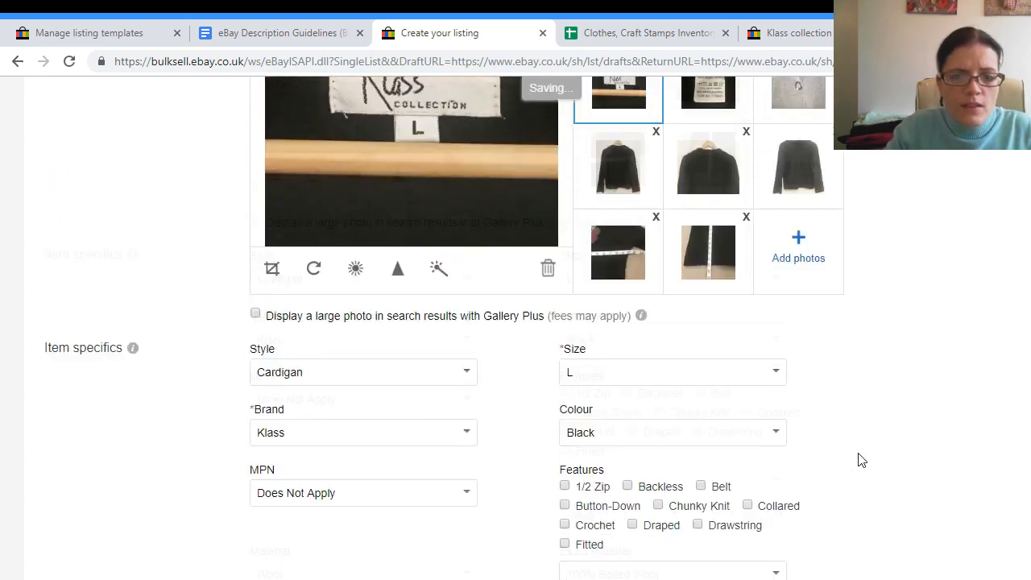
{"action": "scroll", "coordinate": [814, 555], "scroll_direction": "down", "scroll_amount": 8}
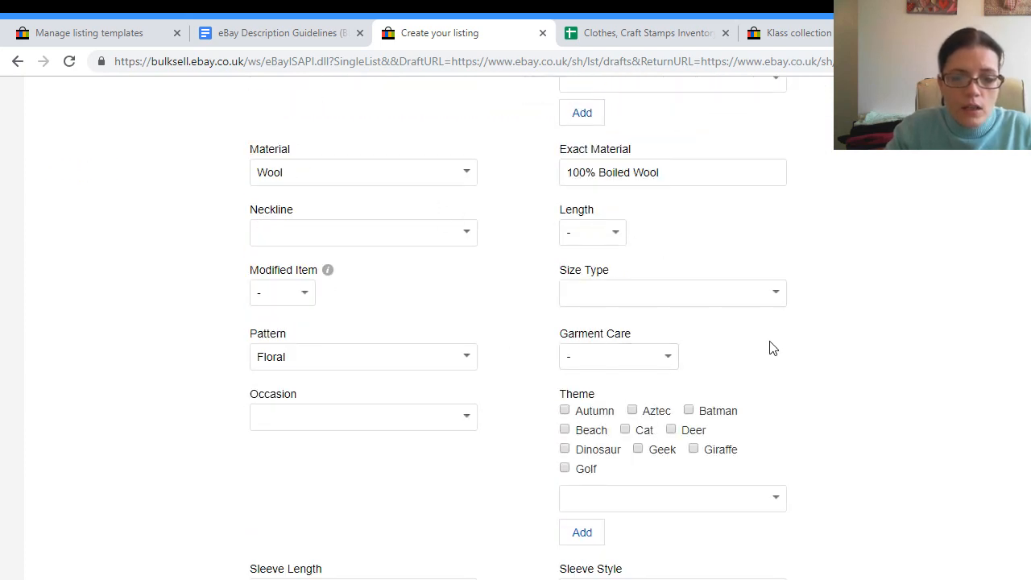
{"action": "scroll", "coordinate": [772, 348], "scroll_direction": "up", "scroll_amount": 3}
{"action": "scroll", "coordinate": [772, 348], "scroll_direction": "down", "scroll_amount": 3}
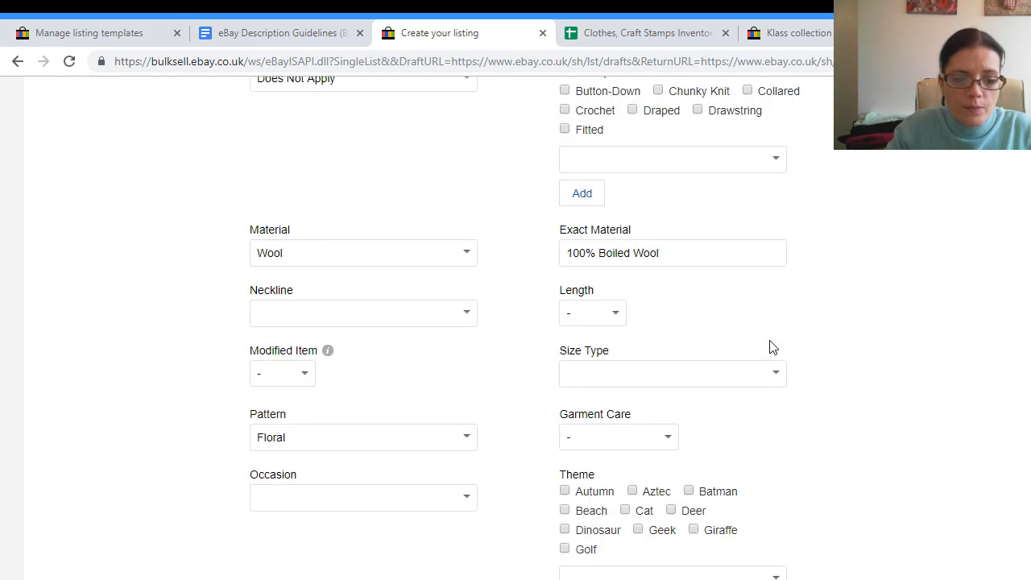
{"action": "scroll", "coordinate": [771, 348], "scroll_direction": "down", "scroll_amount": 2}
{"action": "left_click", "coordinate": [467, 430]}
{"action": "left_click", "coordinate": [285, 474]}
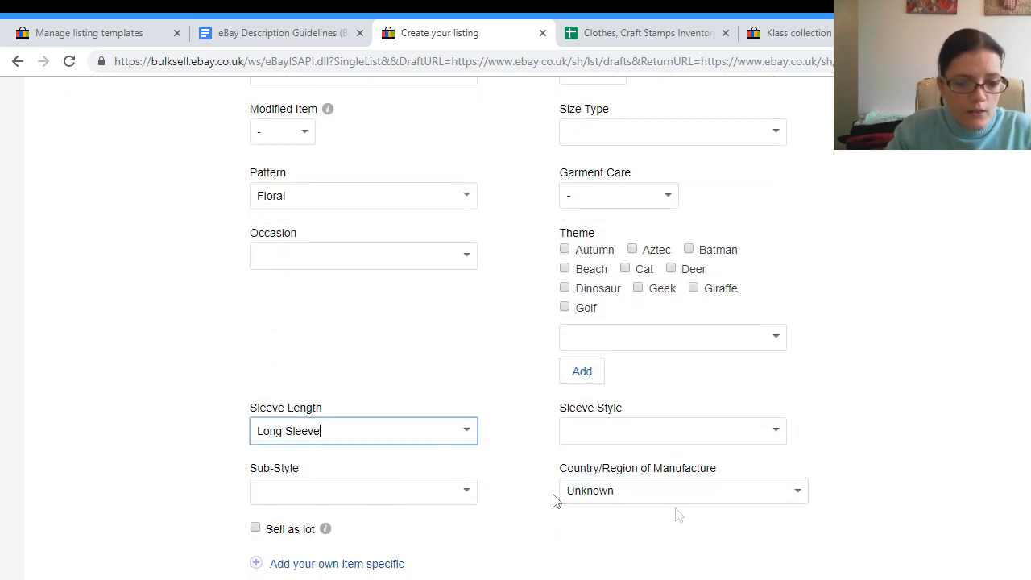
{"action": "scroll", "coordinate": [894, 479], "scroll_direction": "down", "scroll_amount": 2}
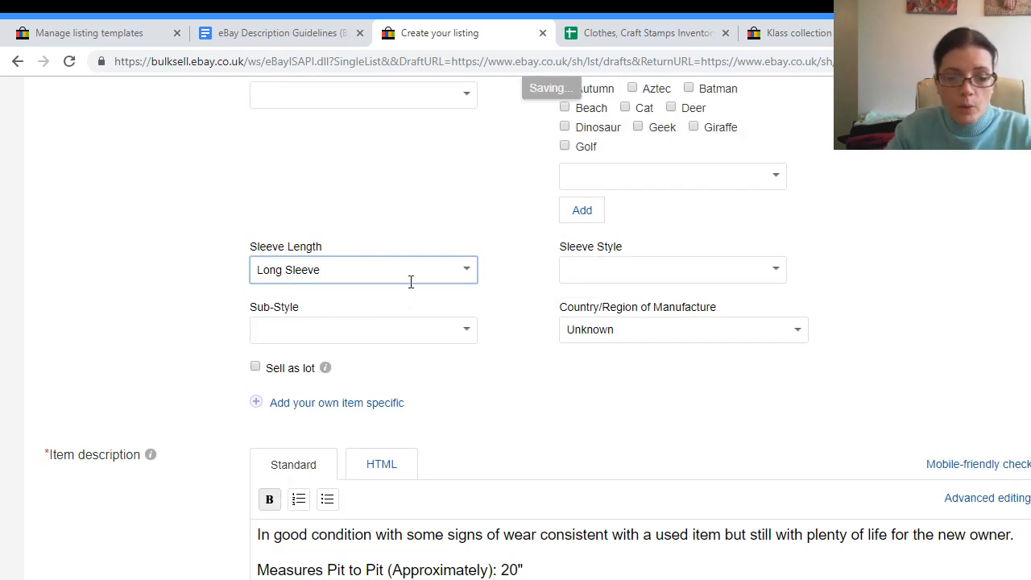
Step: Set the Buy it now price to £15.00 and allow buyers to make offers
{"action": "scroll", "coordinate": [411, 282], "scroll_direction": "up", "scroll_amount": 15}
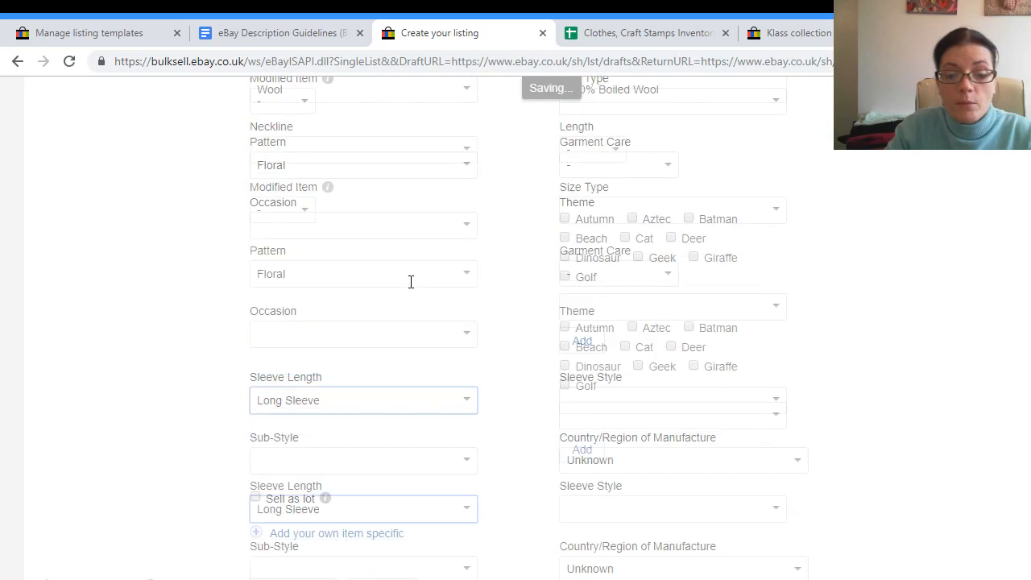
{"action": "scroll", "coordinate": [412, 283], "scroll_direction": "up", "scroll_amount": 1}
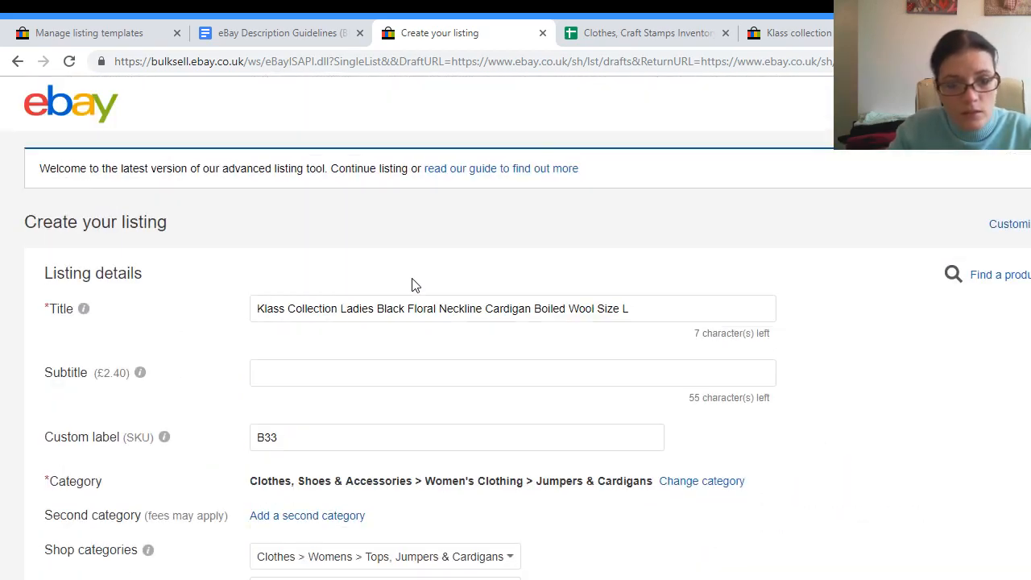
{"action": "scroll", "coordinate": [769, 455], "scroll_direction": "down", "scroll_amount": 20}
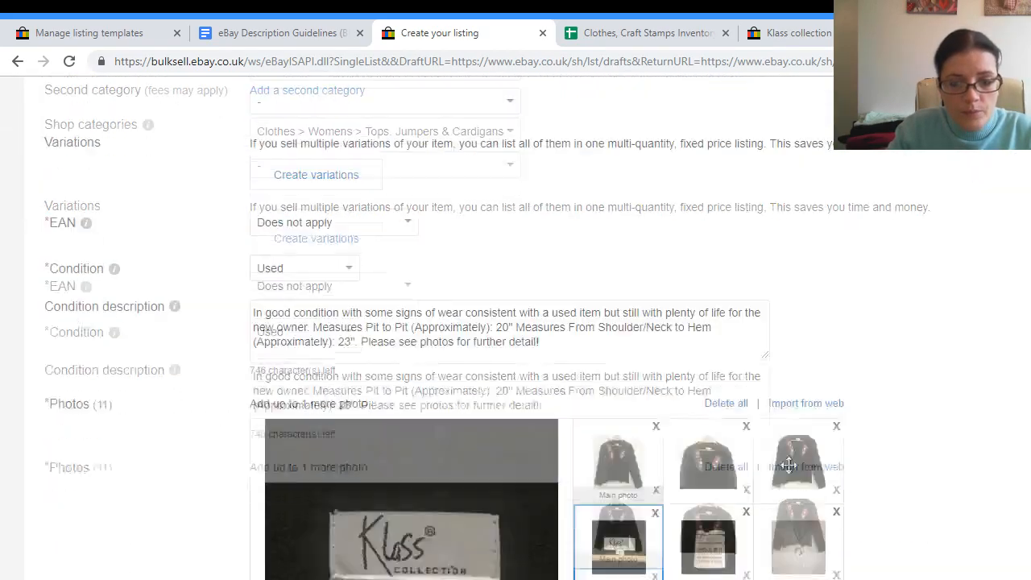
{"action": "scroll", "coordinate": [793, 459], "scroll_direction": "down", "scroll_amount": 3}
{"action": "scroll", "coordinate": [793, 456], "scroll_direction": "down", "scroll_amount": 7}
{"action": "left_click", "coordinate": [274, 465]}
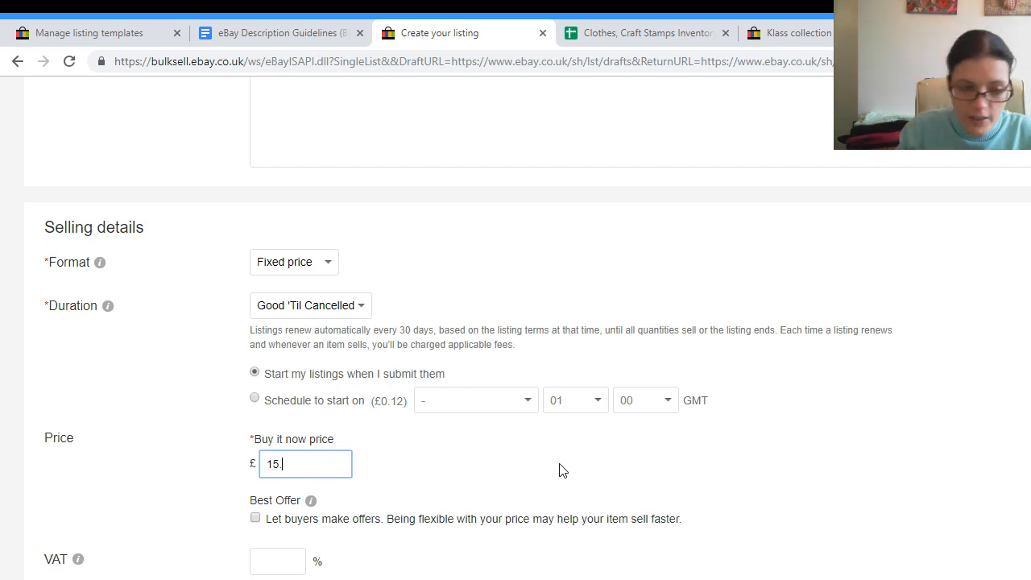
{"action": "left_click", "coordinate": [369, 464]}
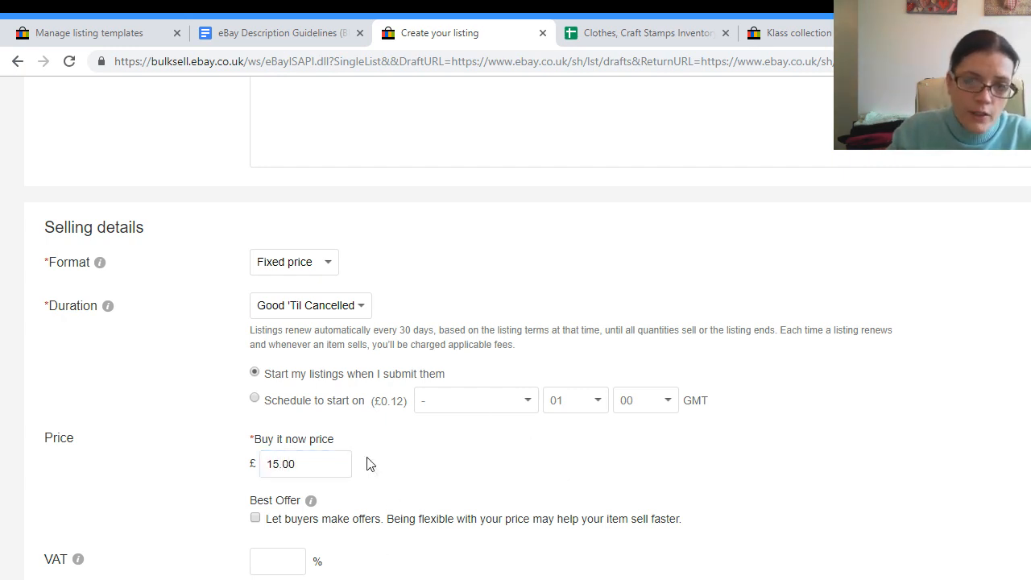
{"action": "left_click", "coordinate": [254, 518]}
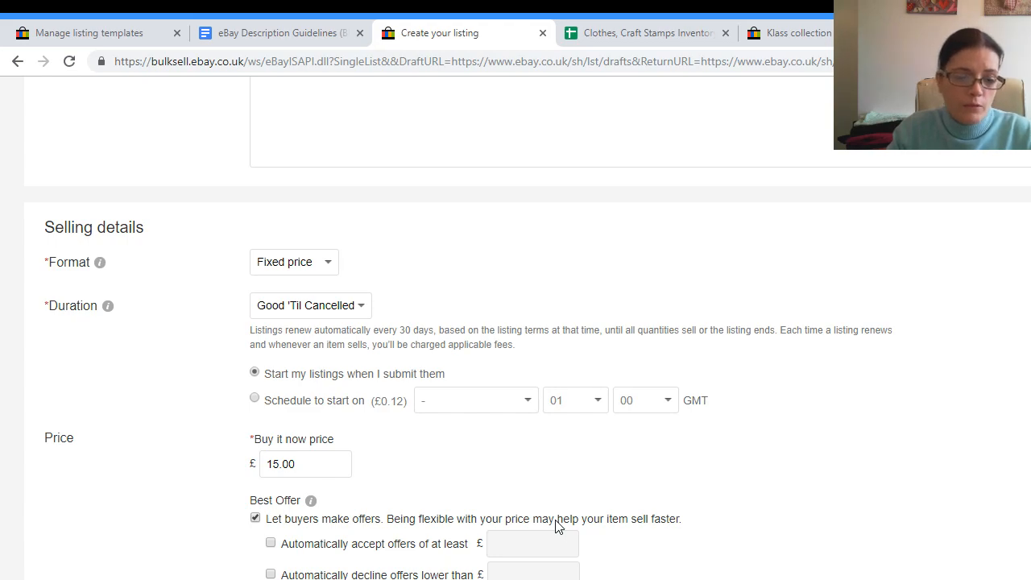
Step: Review the selling, delivery and item details of the listing and save it as a draft
{"action": "scroll", "coordinate": [545, 496], "scroll_direction": "down", "scroll_amount": 2}
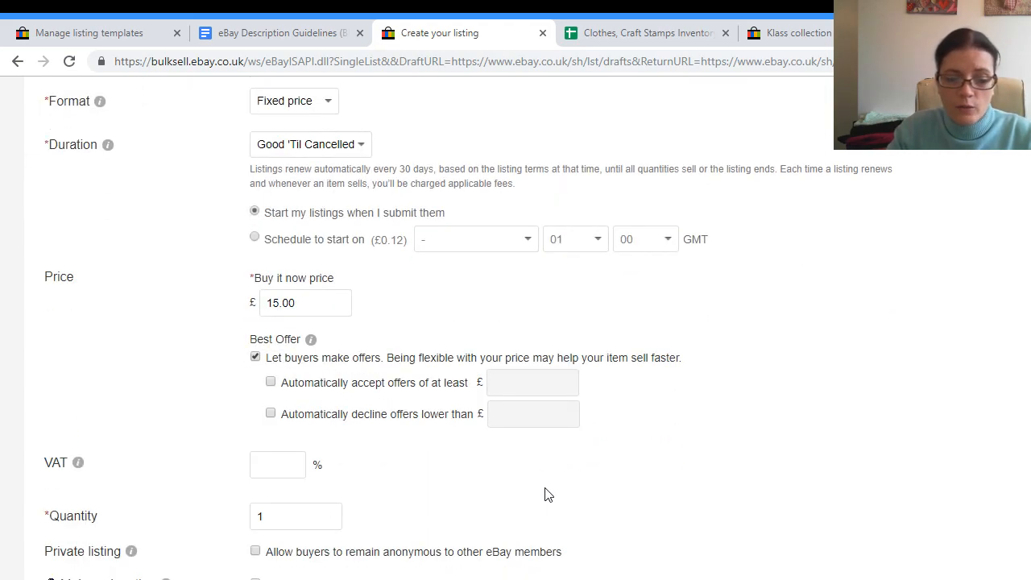
{"action": "scroll", "coordinate": [545, 494], "scroll_direction": "down", "scroll_amount": 10}
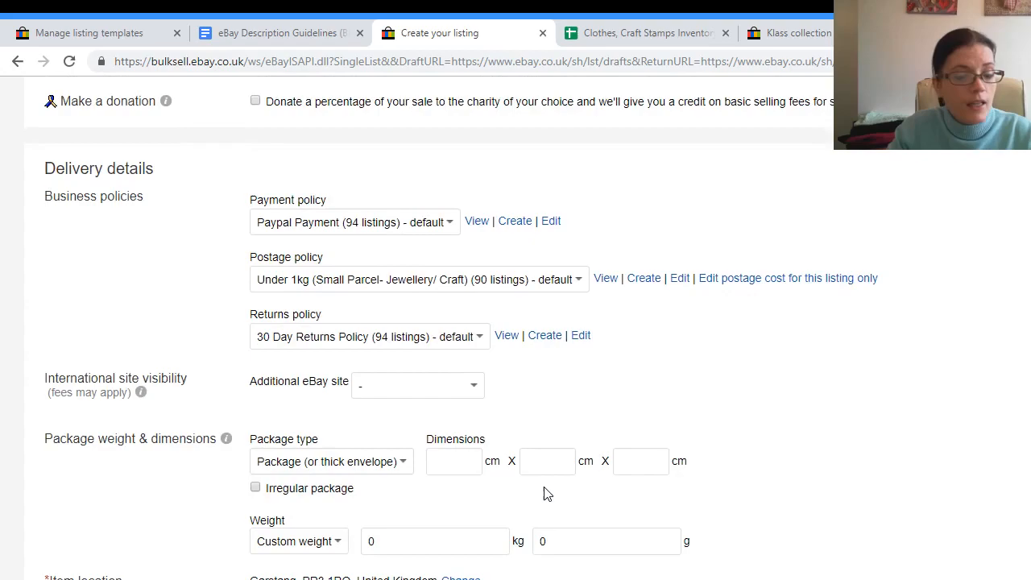
{"action": "scroll", "coordinate": [545, 492], "scroll_direction": "down", "scroll_amount": 7}
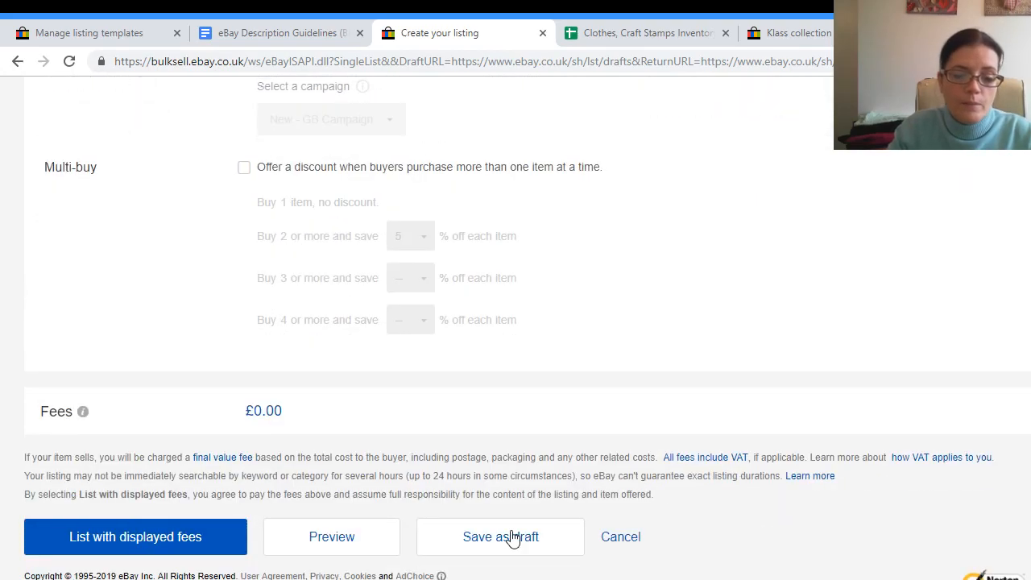
{"action": "scroll", "coordinate": [515, 527], "scroll_direction": "up", "scroll_amount": 18}
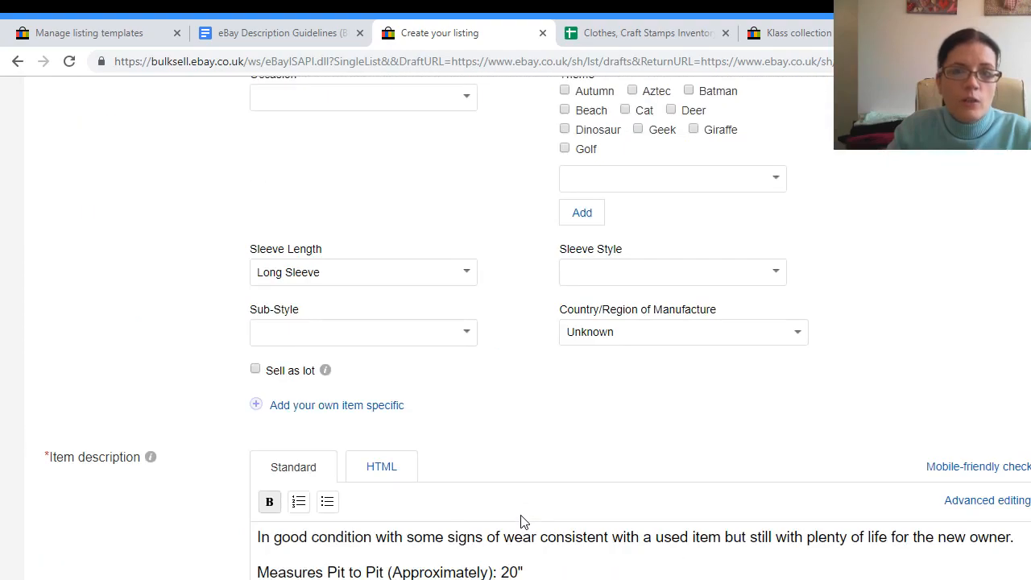
{"action": "scroll", "coordinate": [520, 522], "scroll_direction": "down", "scroll_amount": 12}
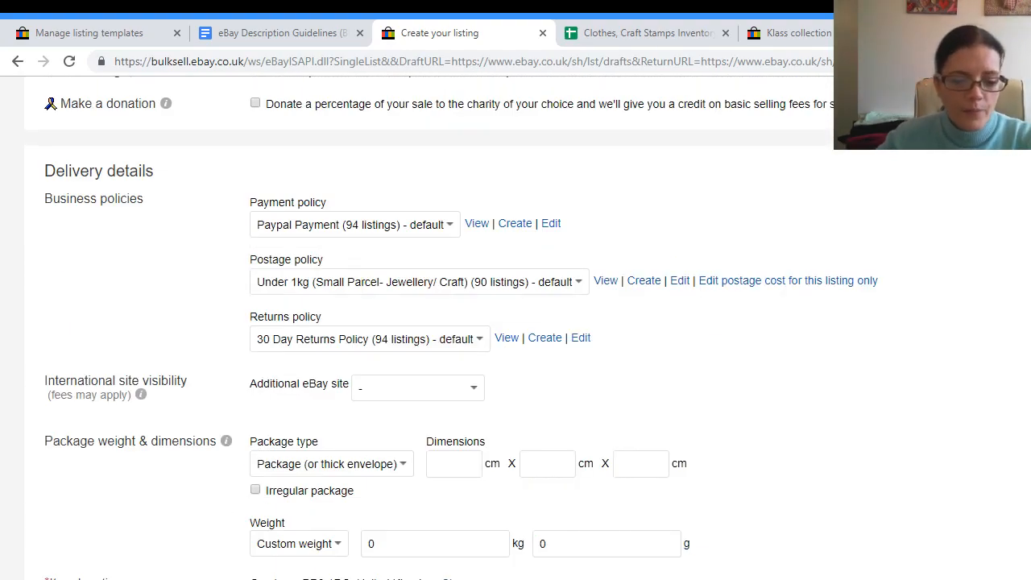
{"action": "scroll", "coordinate": [620, 472], "scroll_direction": "down", "scroll_amount": 10}
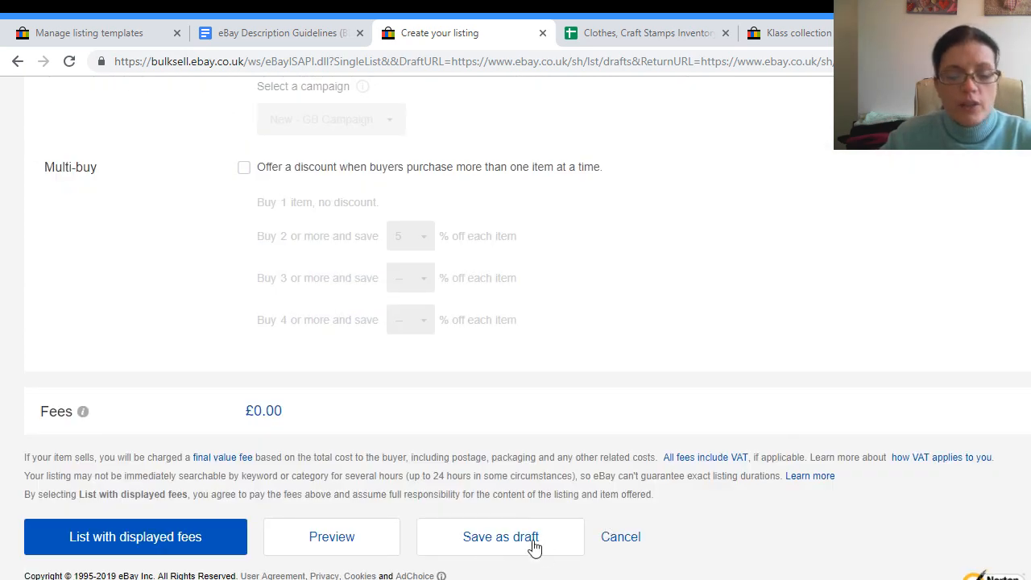
{"action": "left_click", "coordinate": [534, 545]}
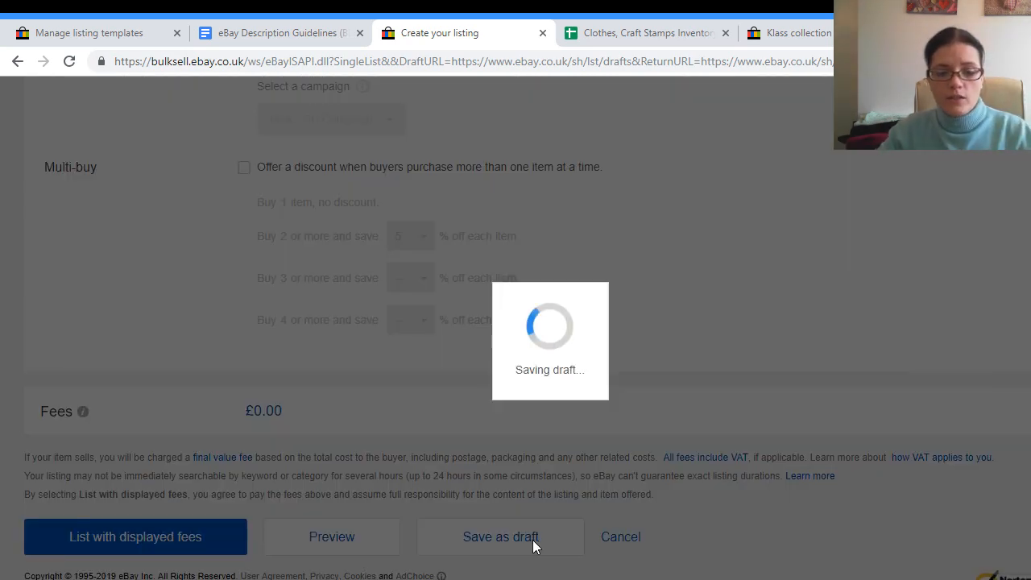